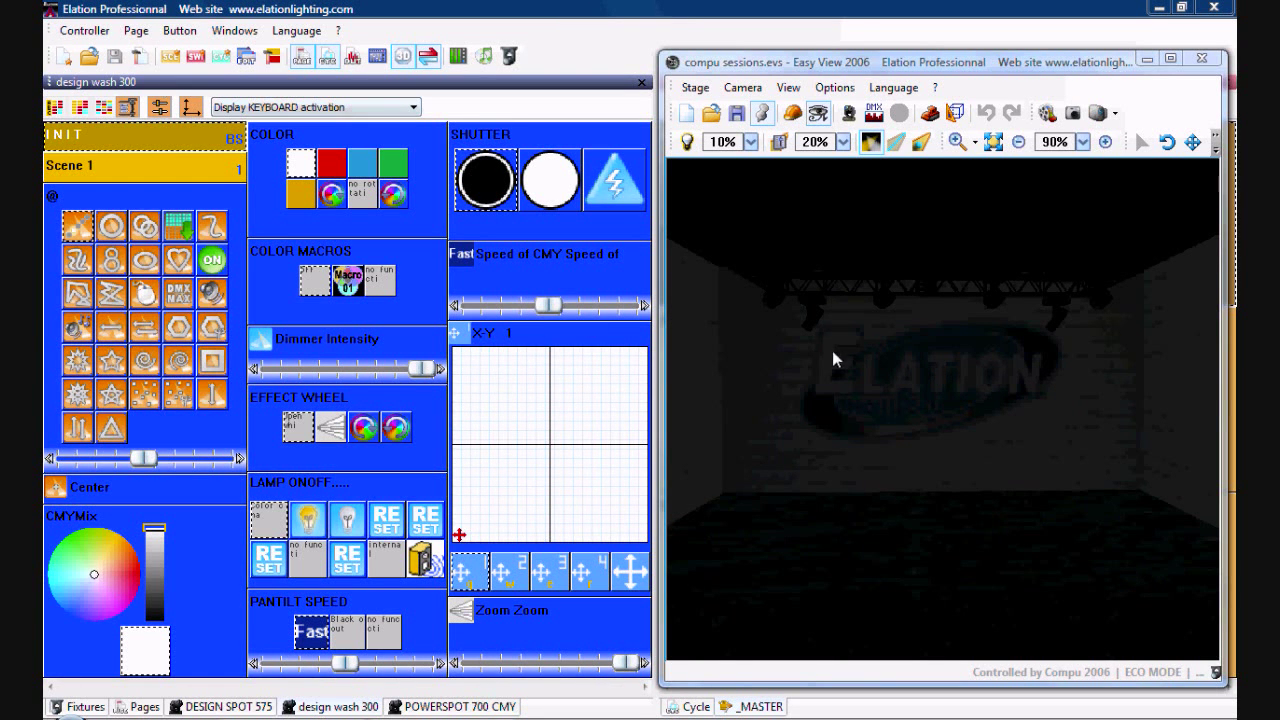
- Create Scene 2 for design wash 300 and open it in the EasyStep editor
{"action": "mouse_move", "coordinate": [832, 351]}
{"action": "left_mouse_down"}
{"action": "mouse_move", "coordinate": [831, 393]}
{"action": "mouse_move", "coordinate": [830, 357]}
{"action": "left_mouse_up"}
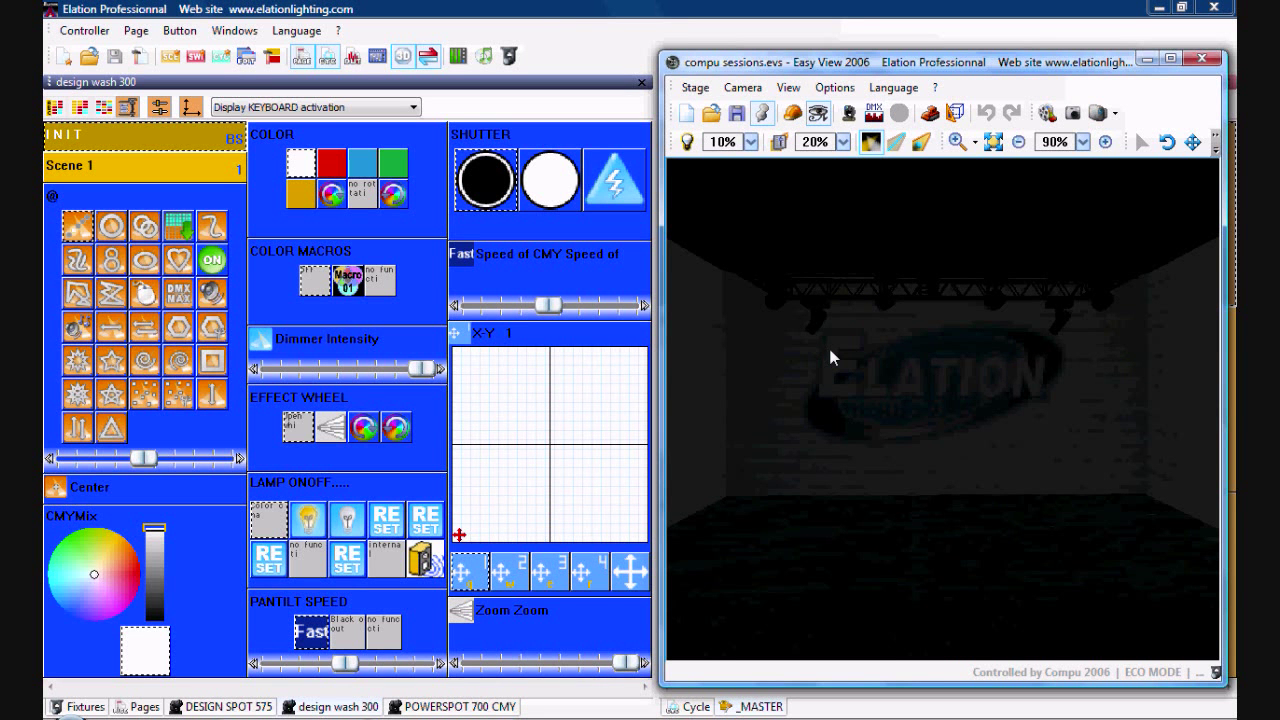
{"action": "left_click", "coordinate": [217, 90]}
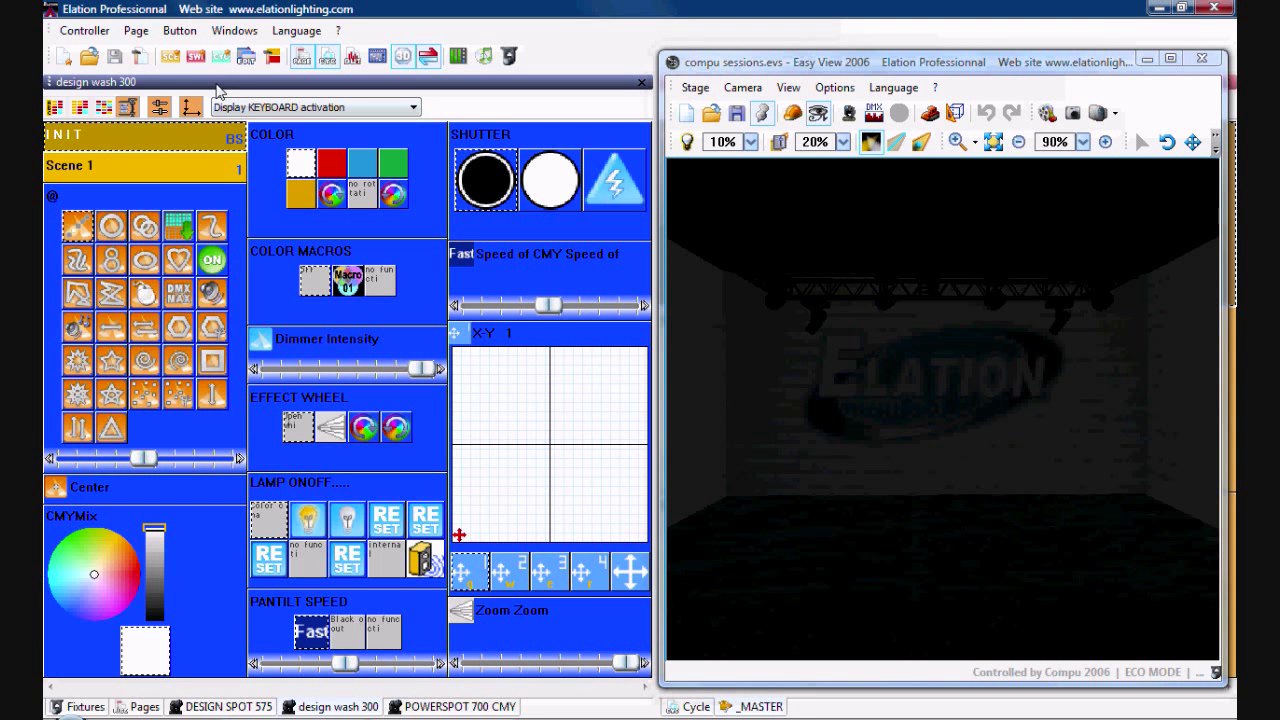
{"action": "left_click", "coordinate": [170, 57]}
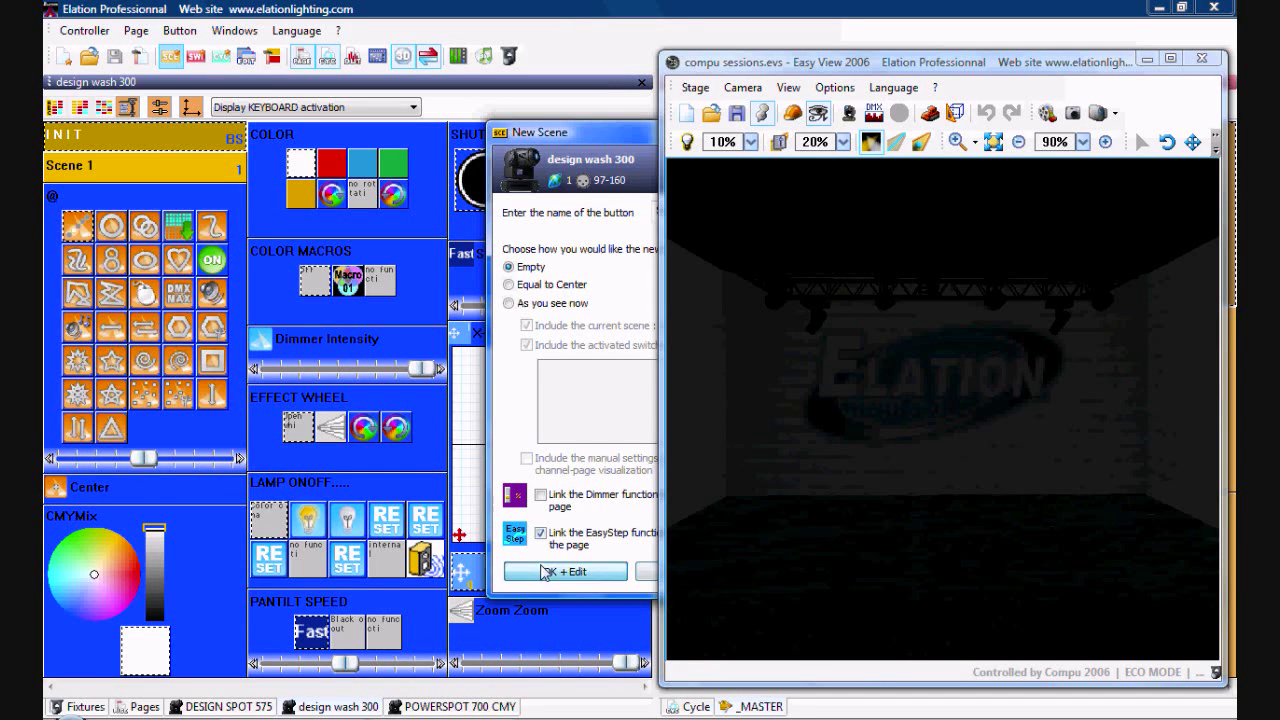
{"action": "left_click", "coordinate": [548, 571]}
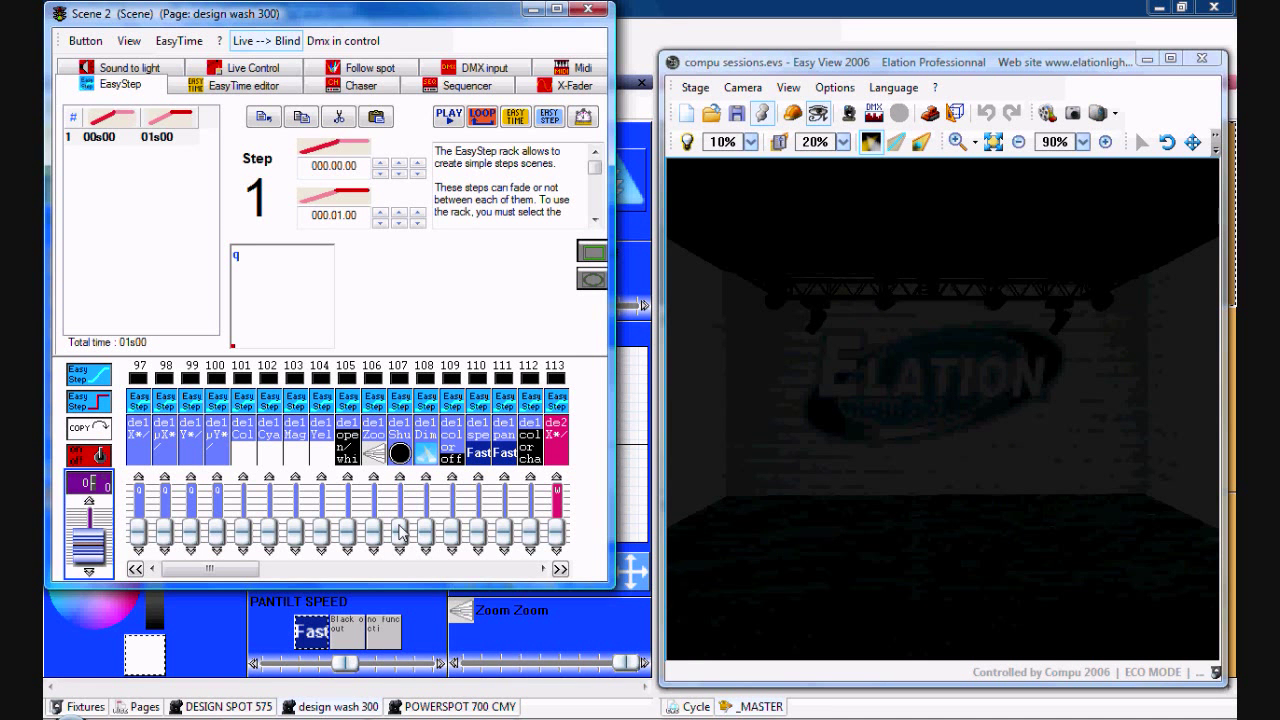
- Raise shutter 107, zoom 106 and pan 97 so four beams light the stage
{"action": "left_click", "coordinate": [400, 530]}
{"action": "left_click_drag", "start_coordinate": [403, 527], "coordinate": [425, 493]}
{"action": "left_click_drag", "start_coordinate": [373, 529], "coordinate": [378, 488]}
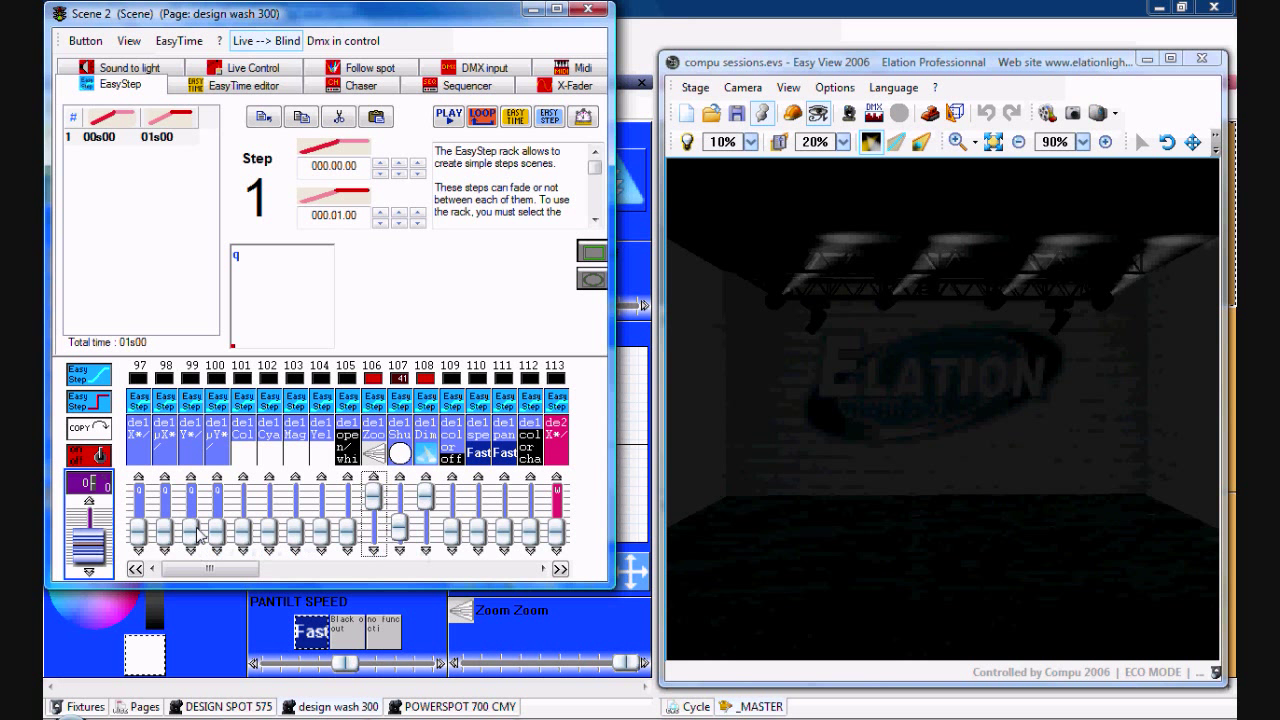
{"action": "left_click_drag", "start_coordinate": [139, 531], "coordinate": [191, 521]}
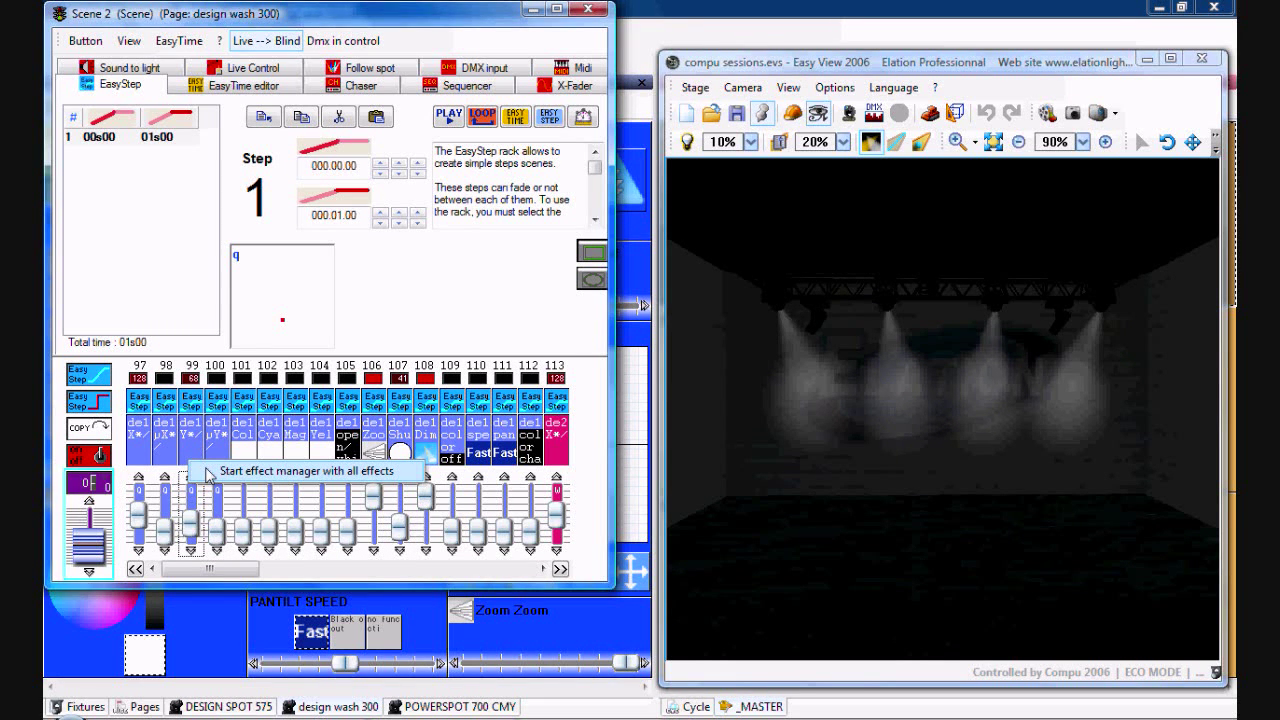
- Open the Effect Manager with all effects, browse its tabs and end on Advanced effects
{"action": "left_click", "coordinate": [207, 473]}
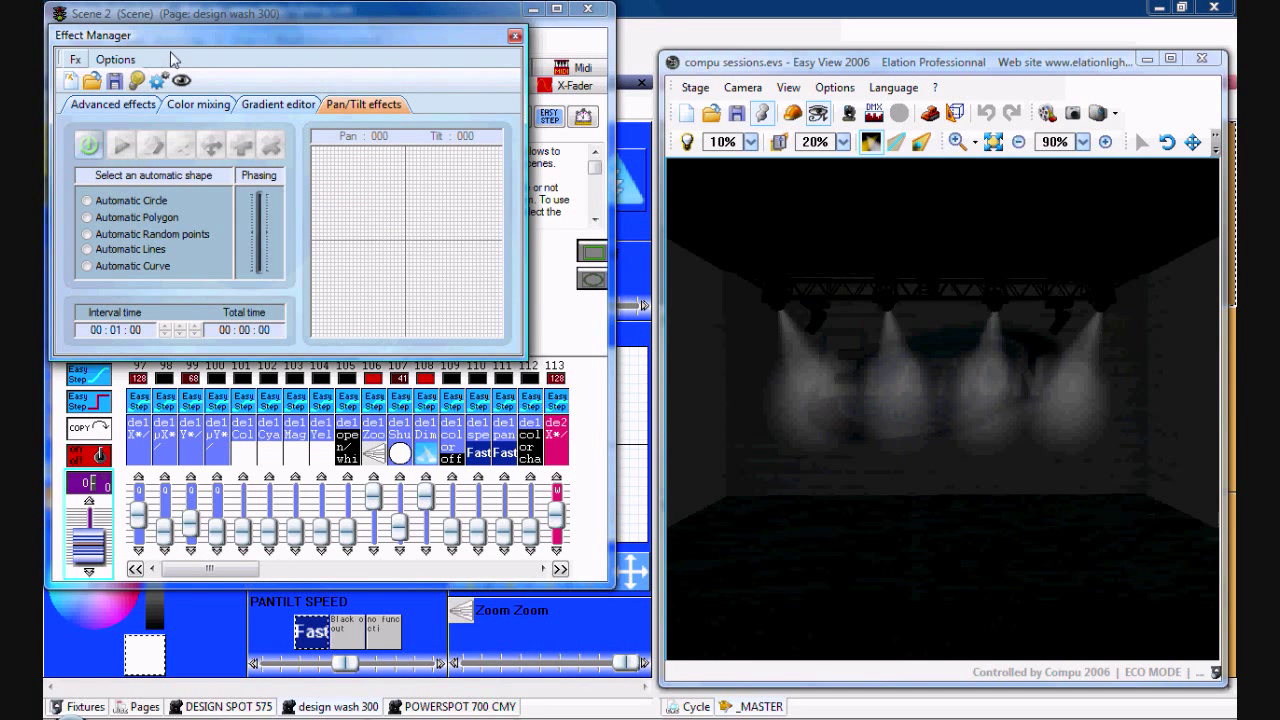
{"action": "left_click_drag", "start_coordinate": [174, 42], "coordinate": [193, 53]}
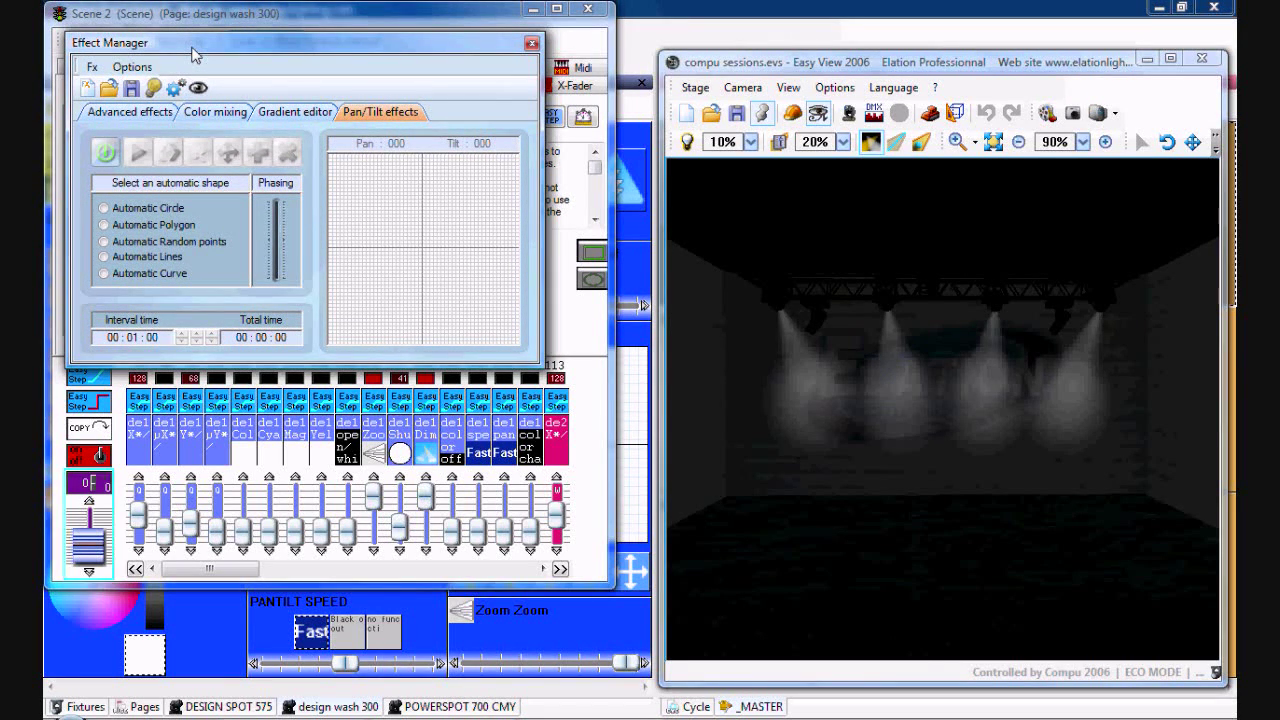
{"action": "left_click", "coordinate": [99, 117]}
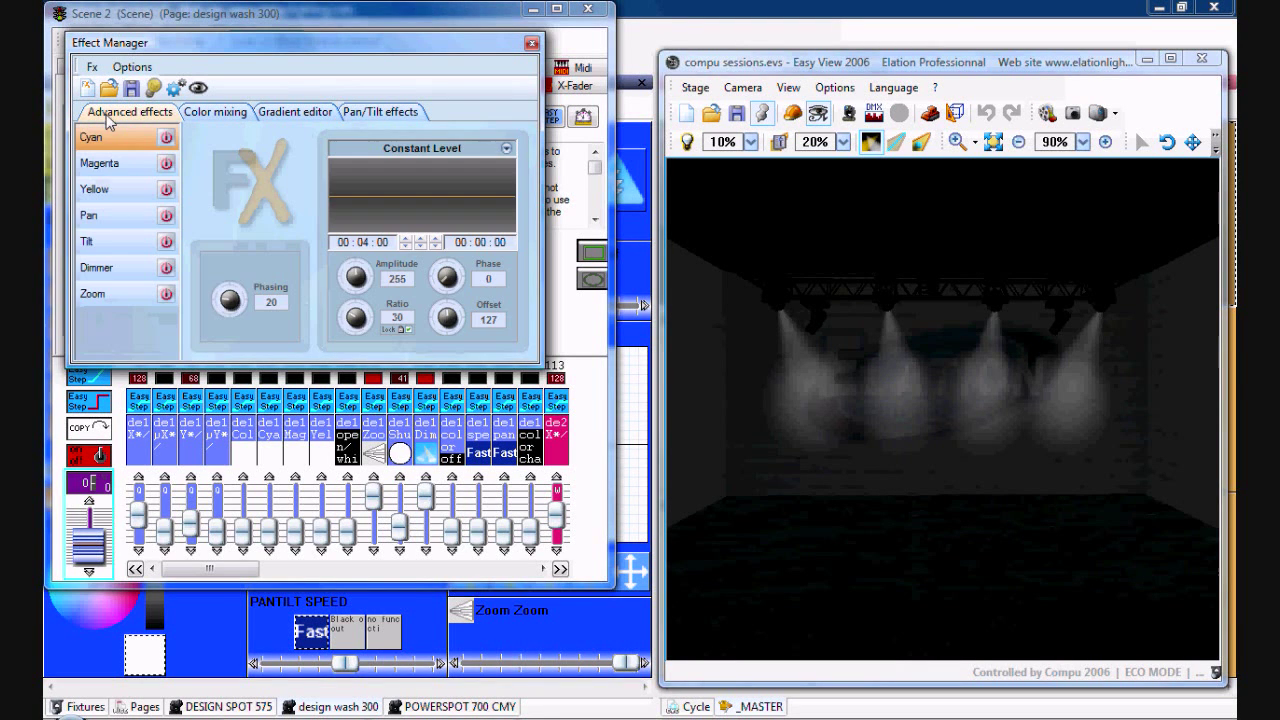
{"action": "left_click", "coordinate": [189, 117]}
{"action": "left_click", "coordinate": [272, 120]}
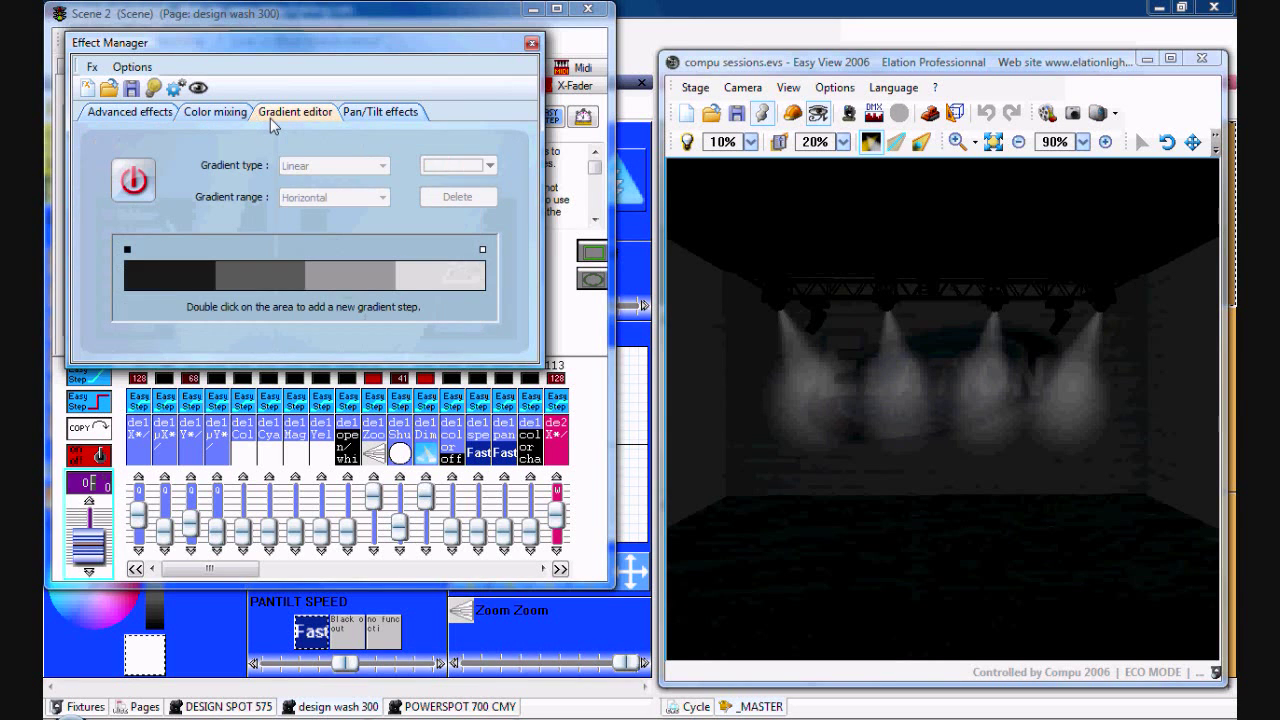
{"action": "left_click", "coordinate": [352, 114]}
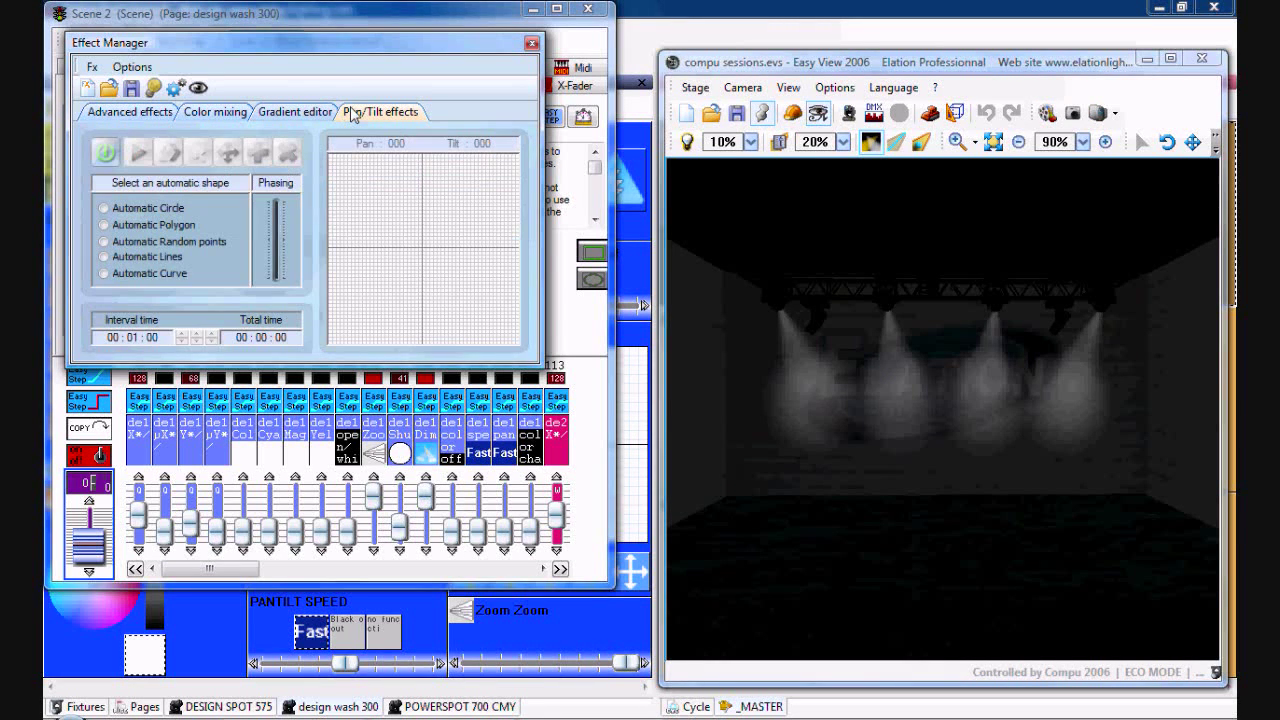
{"action": "left_click", "coordinate": [150, 117]}
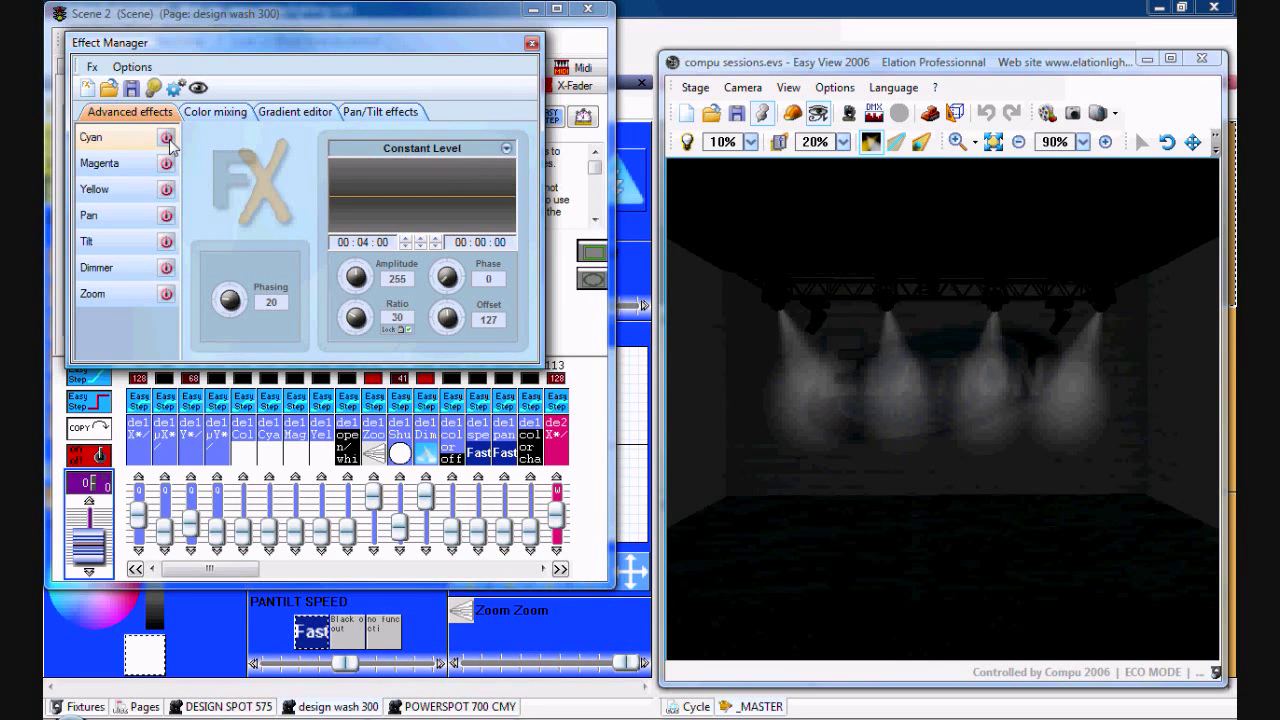
- Give the Cyan channel a Sinus waveform and switch the Cyan effect on
{"action": "left_click", "coordinate": [431, 148]}
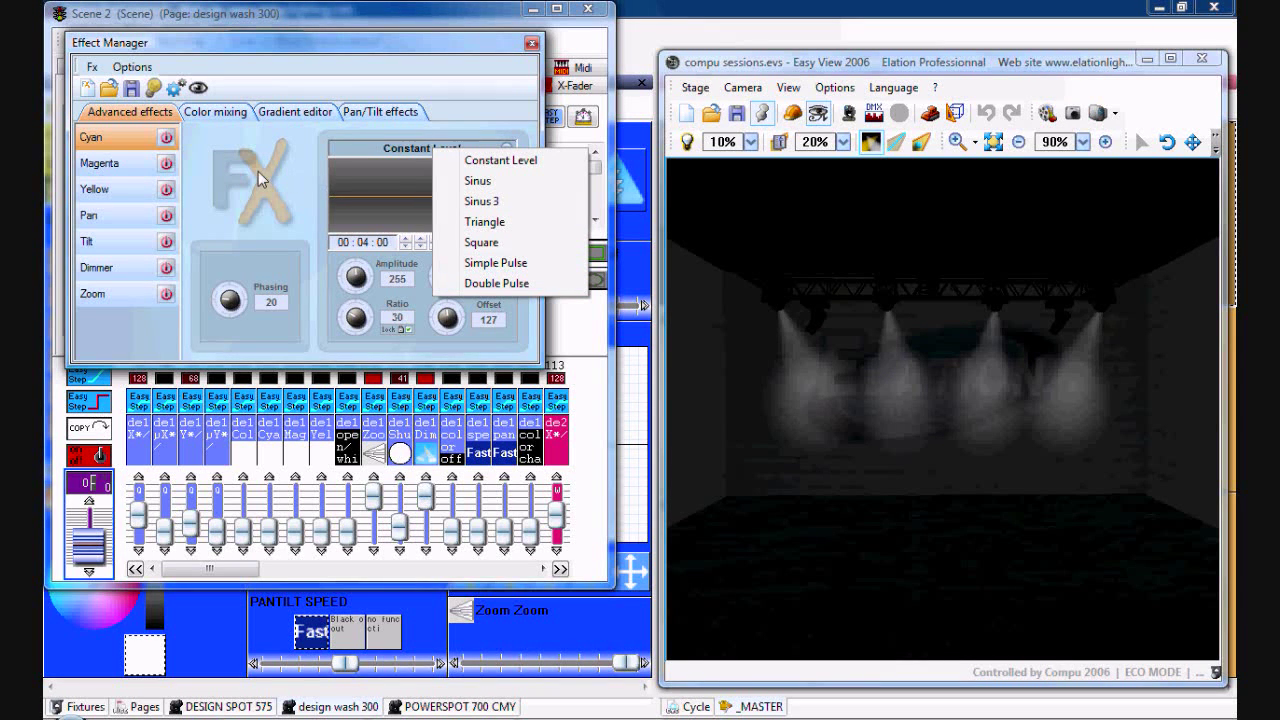
{"action": "left_click", "coordinate": [224, 163]}
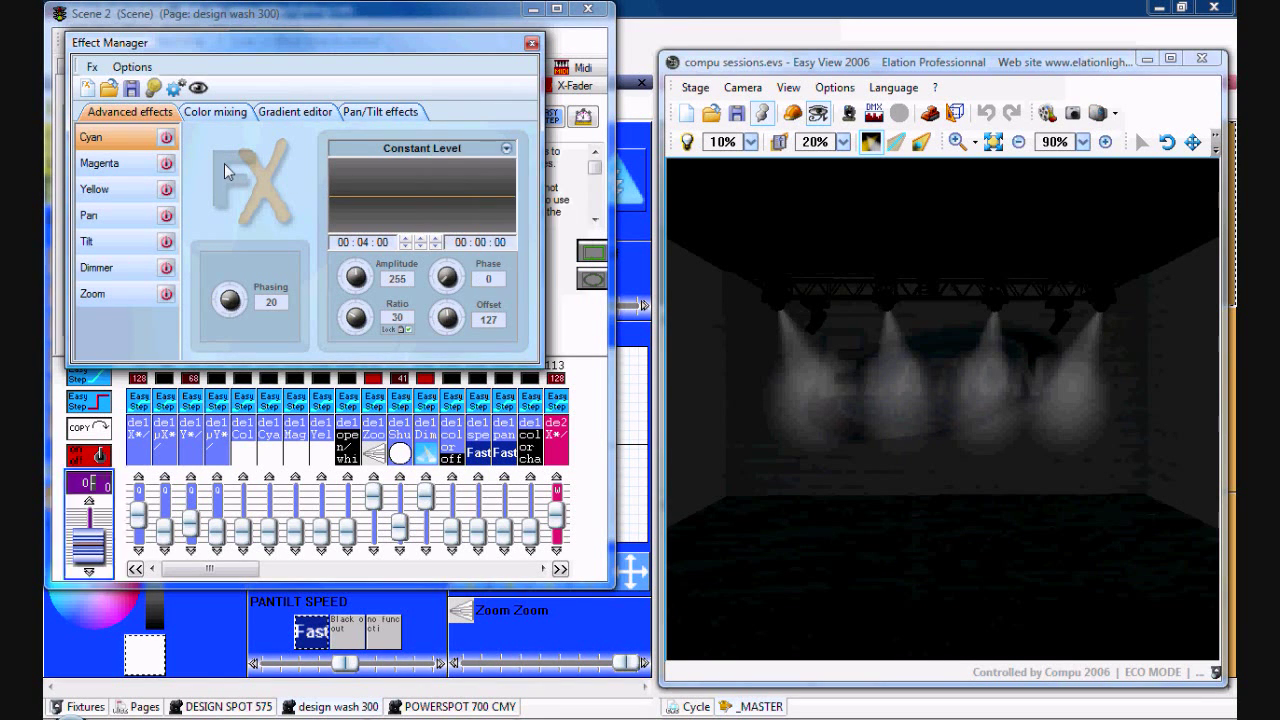
{"action": "left_click", "coordinate": [401, 148]}
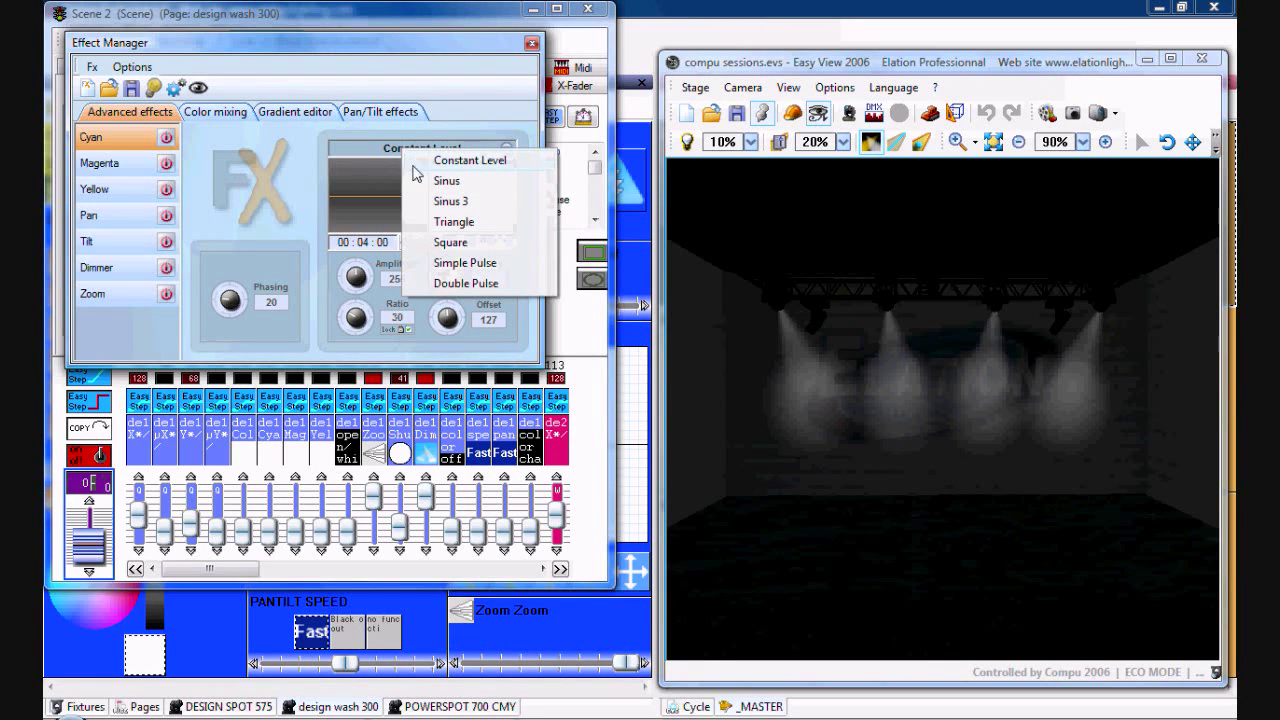
{"action": "left_click", "coordinate": [418, 182]}
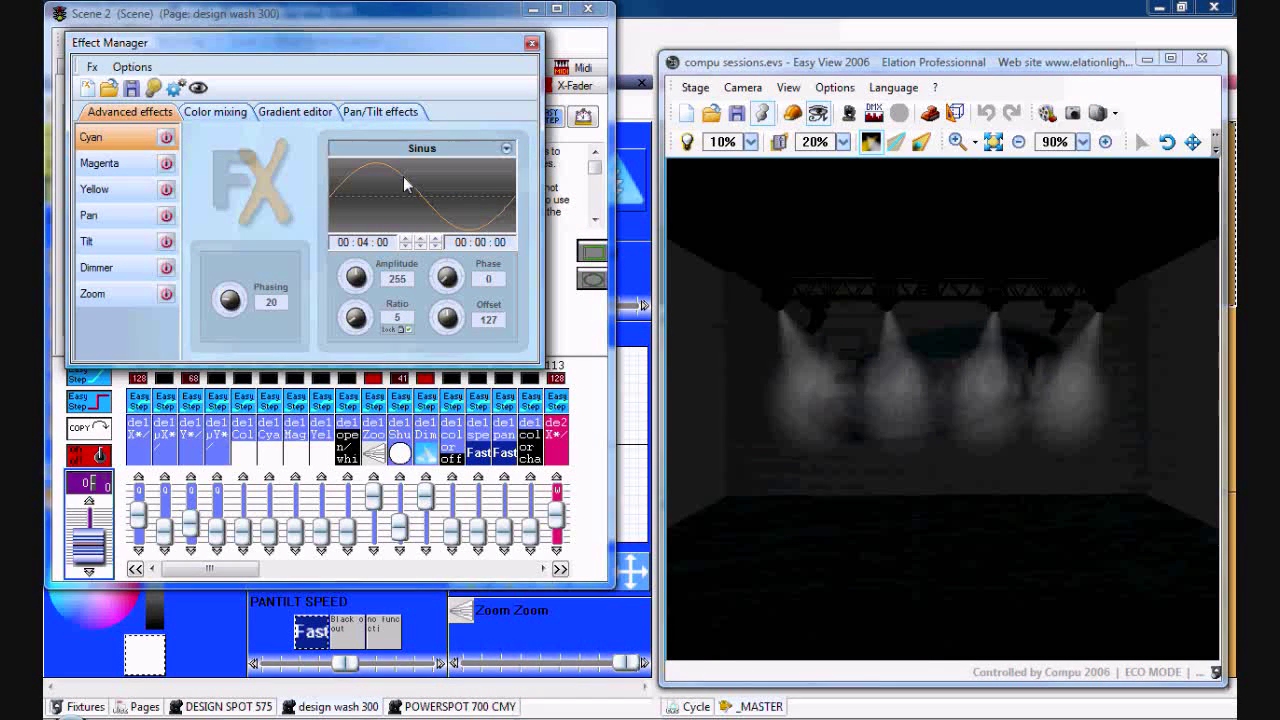
{"action": "left_click", "coordinate": [168, 138]}
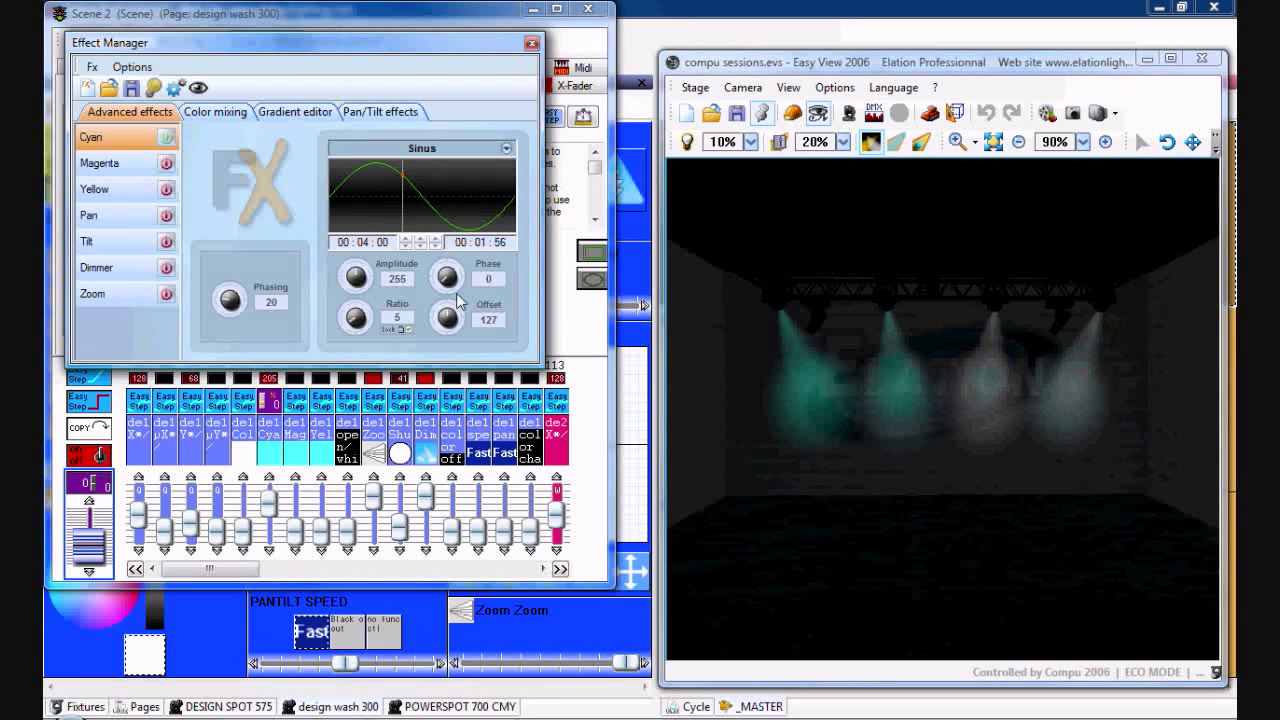
{"action": "left_click_drag", "start_coordinate": [802, 419], "coordinate": [781, 432]}
{"action": "scroll", "coordinate": [781, 432], "scroll_direction": "up", "scroll_amount": 1}
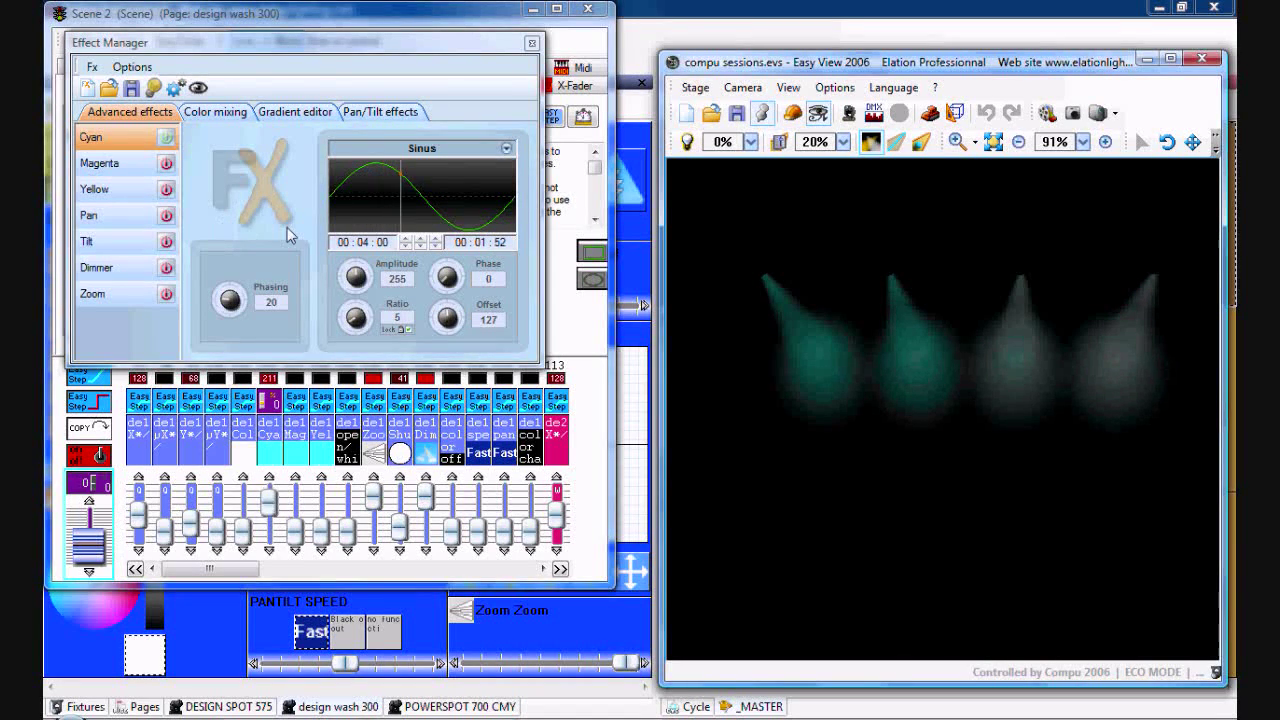
- Set the cyan effect period to 00:05:00 and adjust its offset to 171
{"action": "left_click", "coordinate": [421, 246]}
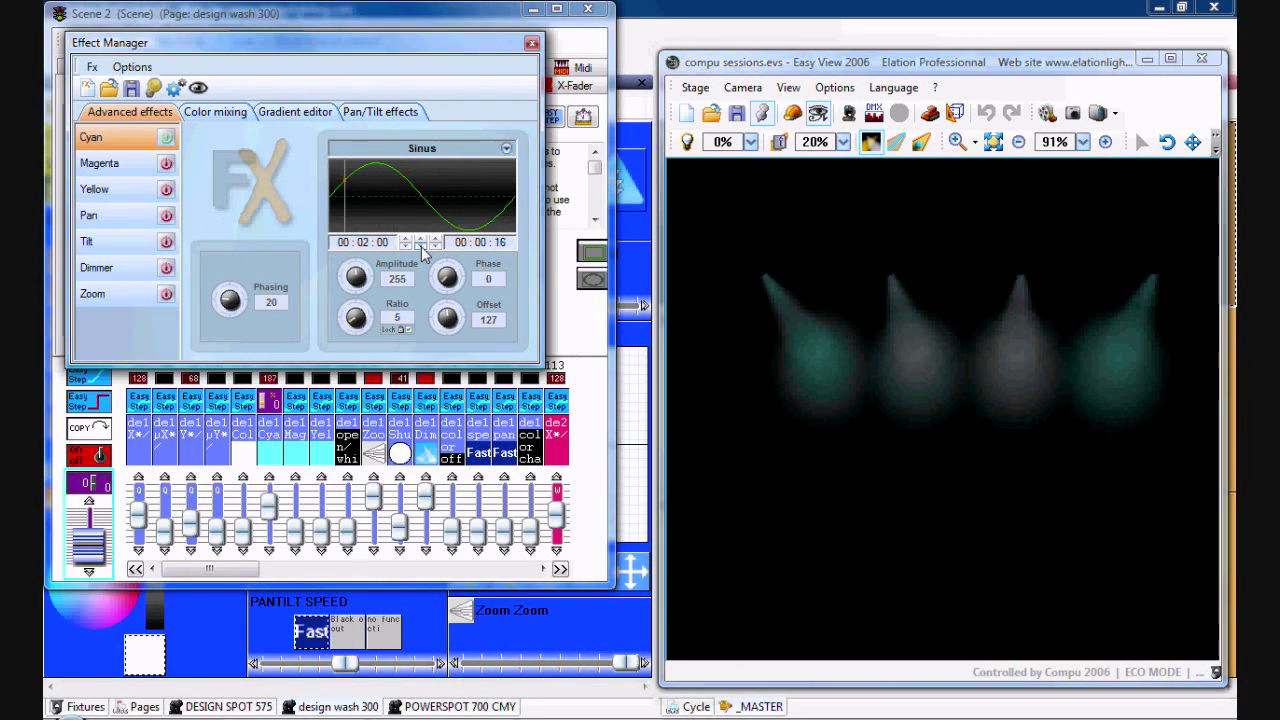
{"action": "left_click", "coordinate": [421, 244]}
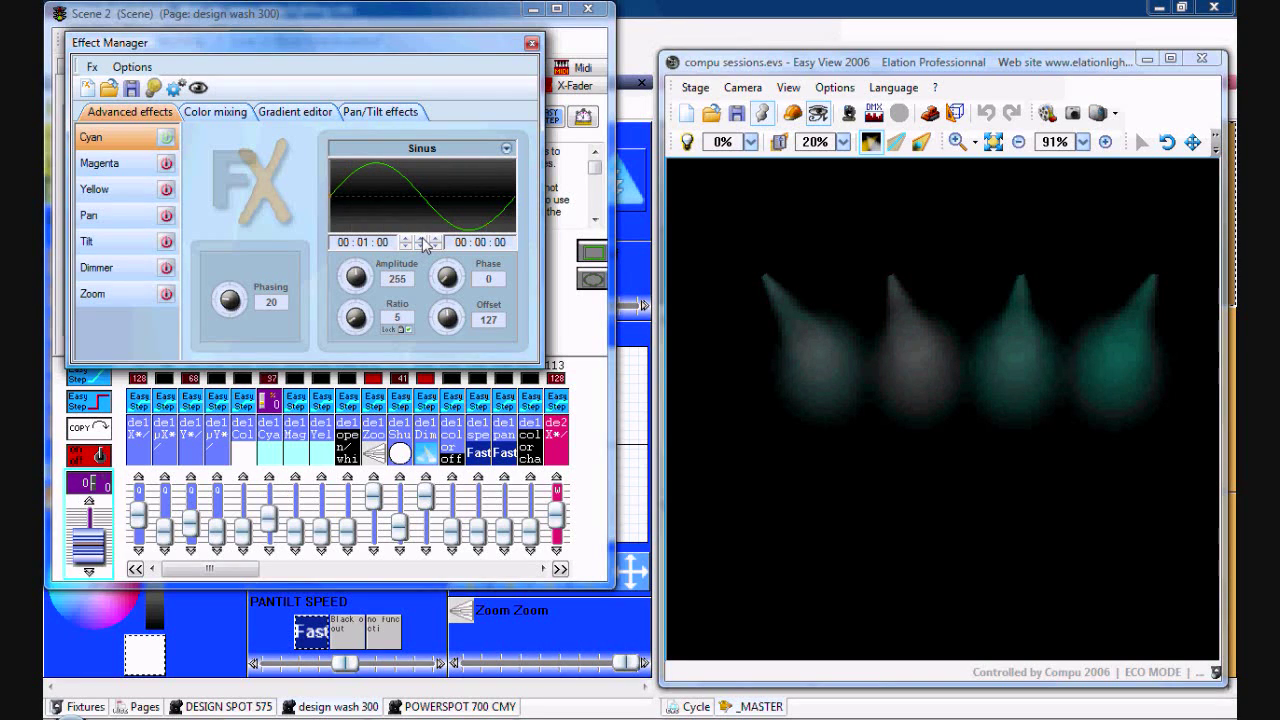
{"action": "left_click", "coordinate": [421, 244]}
{"action": "left_click", "coordinate": [357, 280]}
{"action": "scroll", "coordinate": [357, 280], "scroll_direction": "down", "scroll_amount": 10}
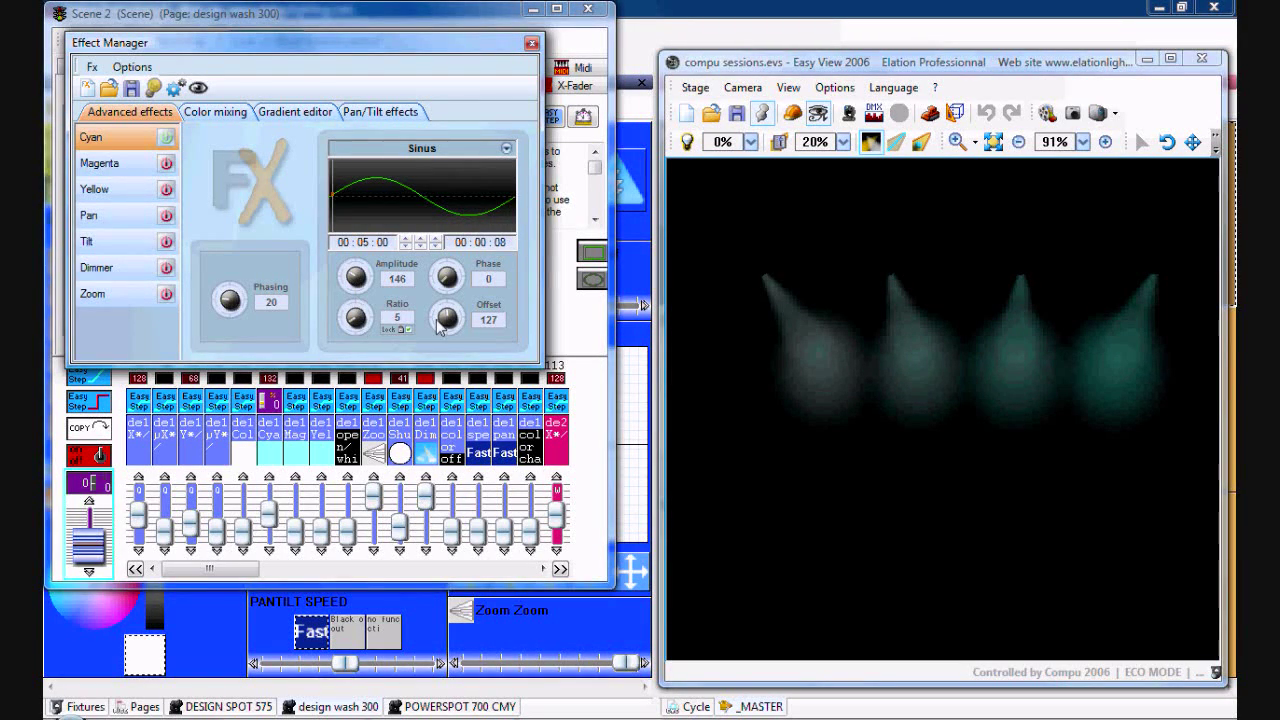
{"action": "mouse_move", "coordinate": [446, 318]}
{"action": "left_mouse_down"}
{"action": "mouse_move", "coordinate": [446, 333]}
{"action": "mouse_move", "coordinate": [446, 270]}
{"action": "mouse_move", "coordinate": [446, 293]}
{"action": "left_mouse_up"}
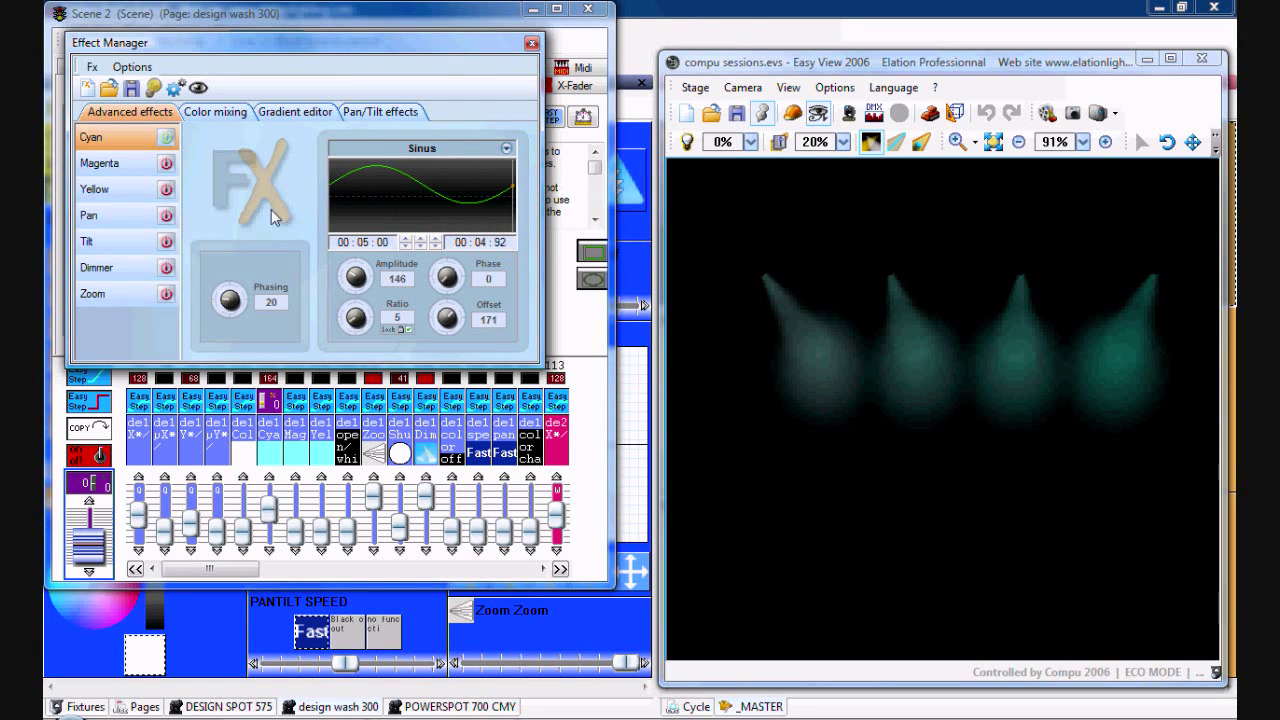
- Switch the Cyan effect off, reframe the stage preview, and return to Advanced effects
{"action": "left_click", "coordinate": [166, 137]}
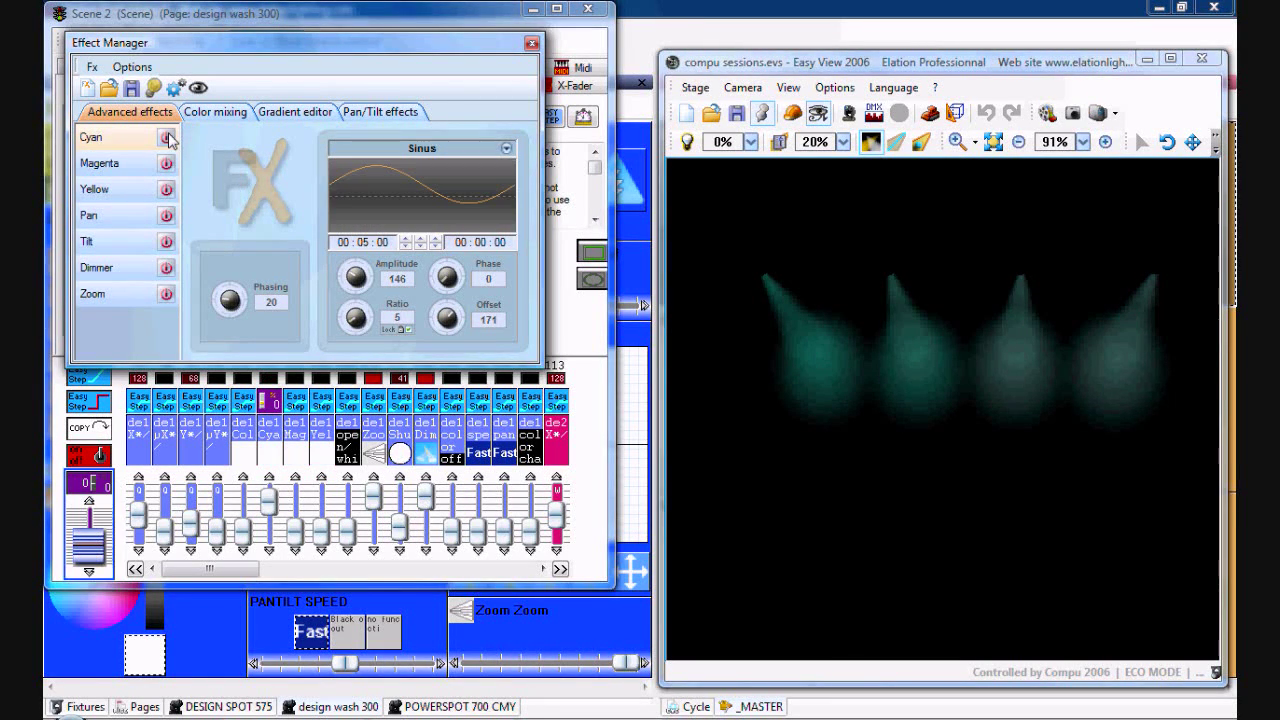
{"action": "left_click", "coordinate": [803, 299]}
{"action": "scroll", "coordinate": [802, 298], "scroll_direction": "down", "scroll_amount": 2}
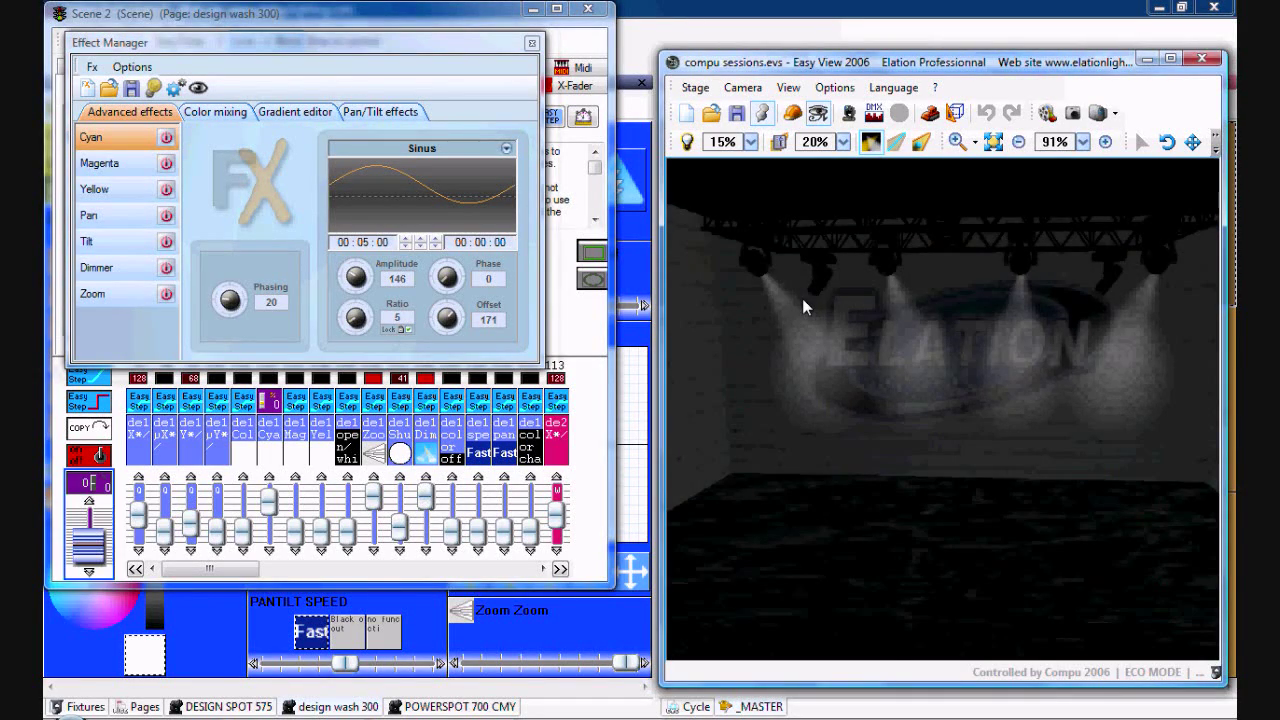
{"action": "left_click_drag", "start_coordinate": [802, 298], "coordinate": [839, 325]}
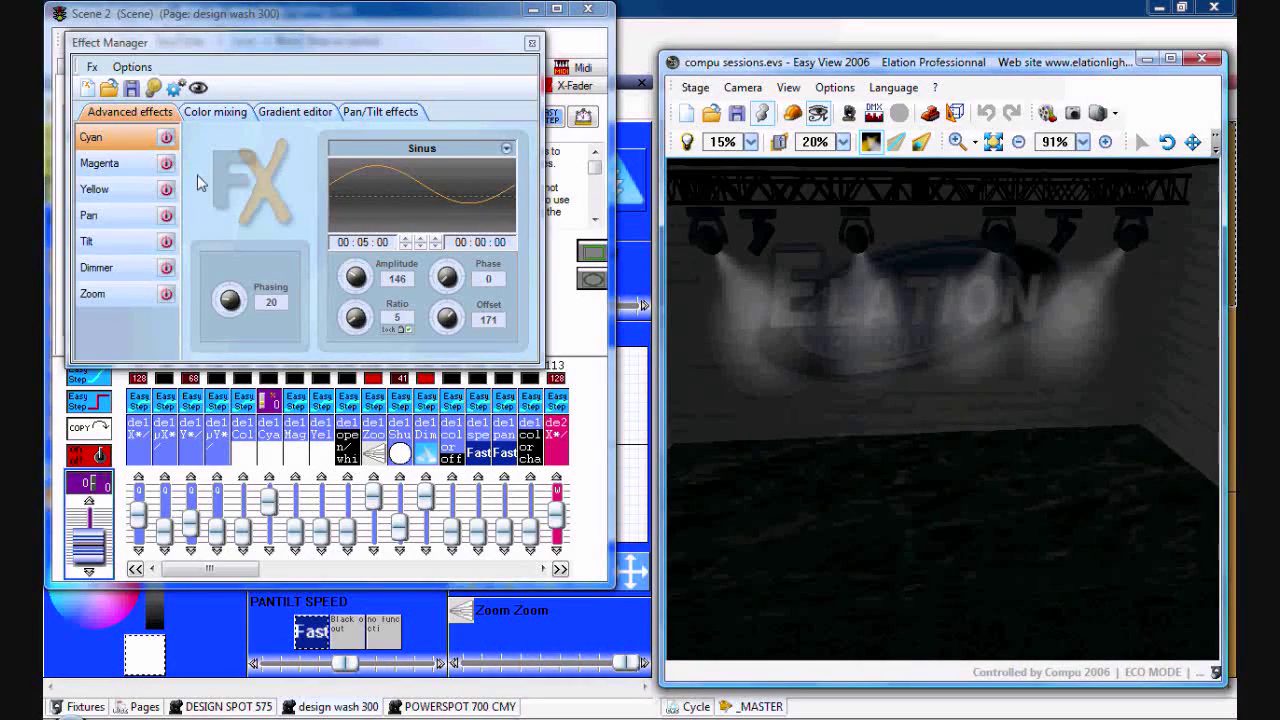
{"action": "left_click", "coordinate": [211, 113]}
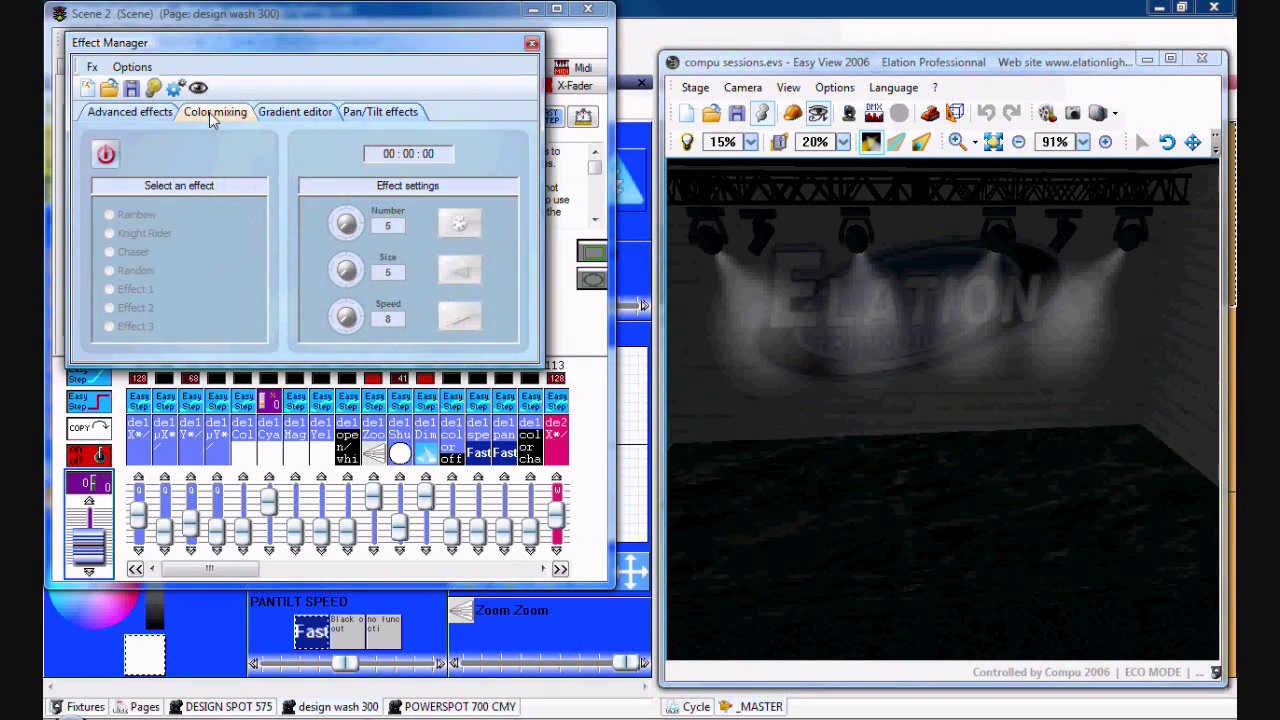
{"action": "left_click", "coordinate": [307, 113]}
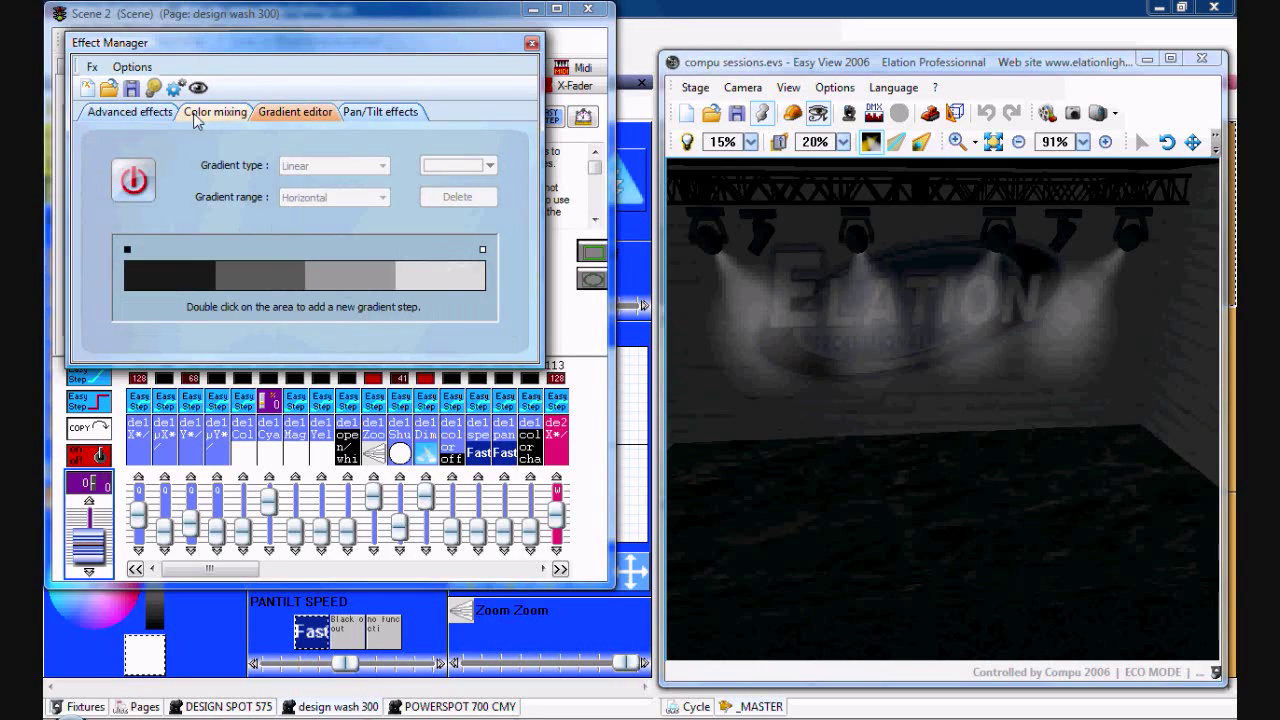
{"action": "left_click", "coordinate": [160, 114]}
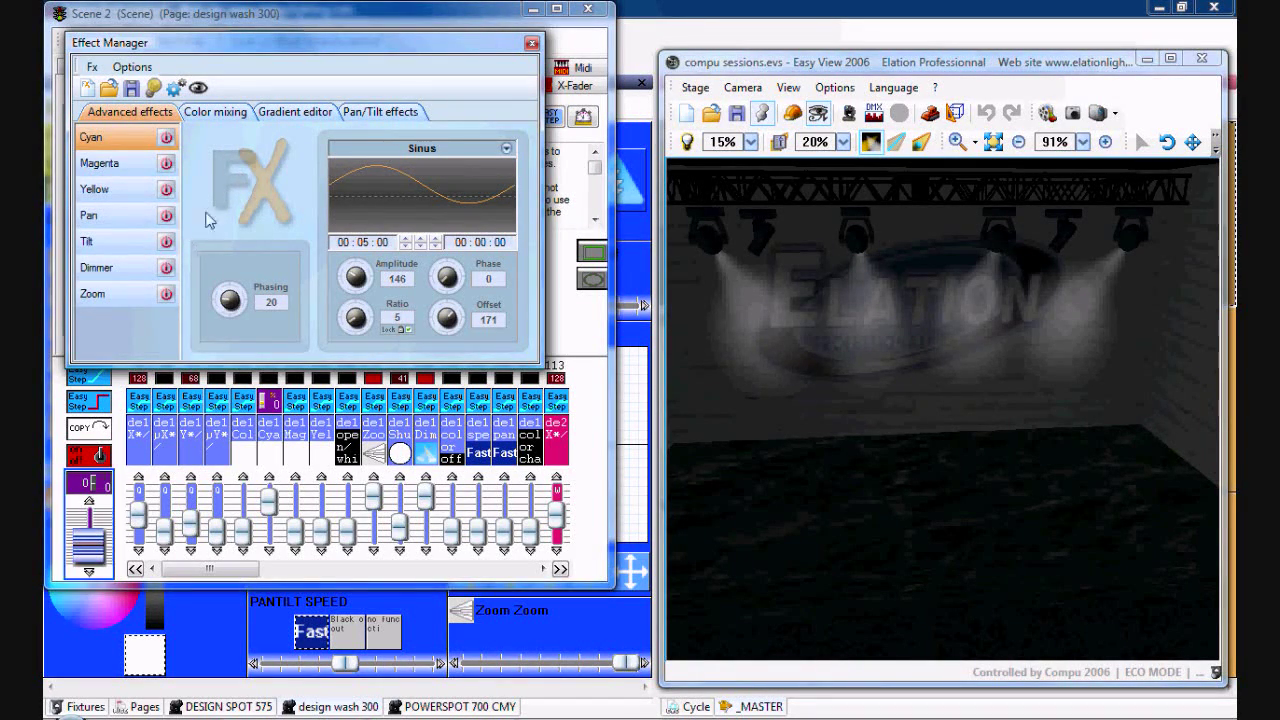
- Turn on the Zoom effect as a Square wave with a 00:01:00 cycle
{"action": "left_click", "coordinate": [166, 295]}
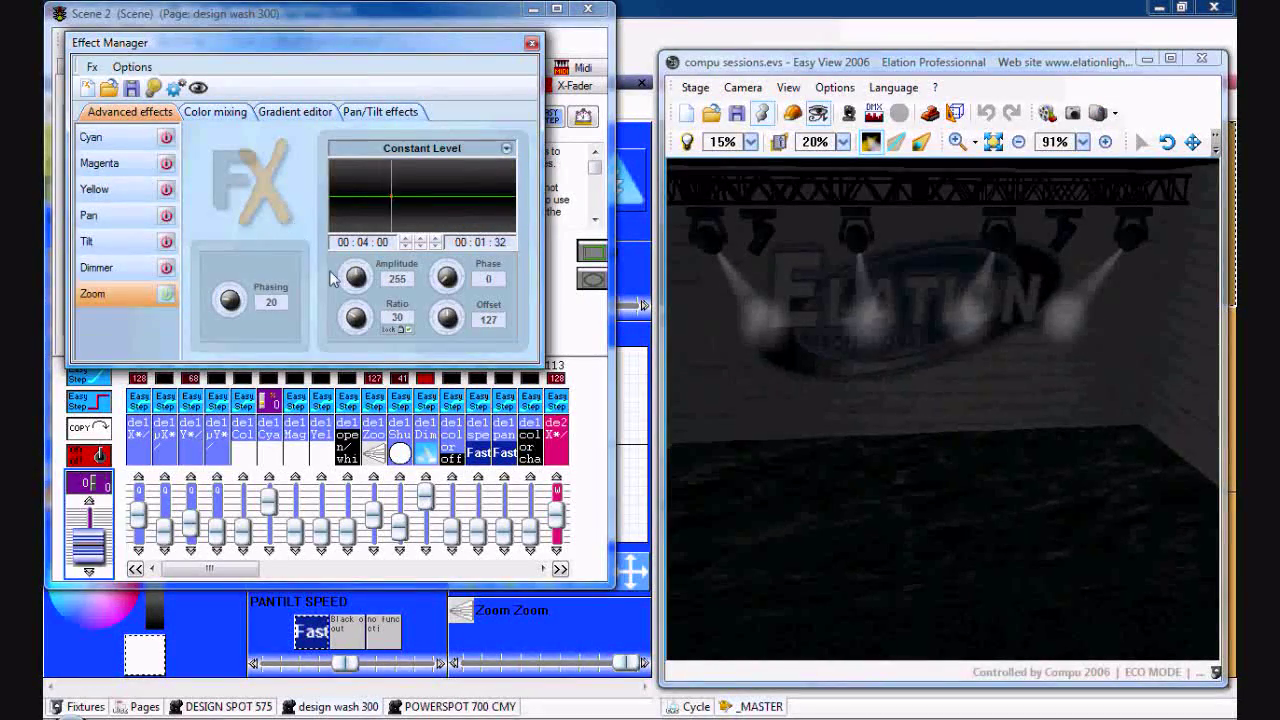
{"action": "left_click", "coordinate": [430, 148]}
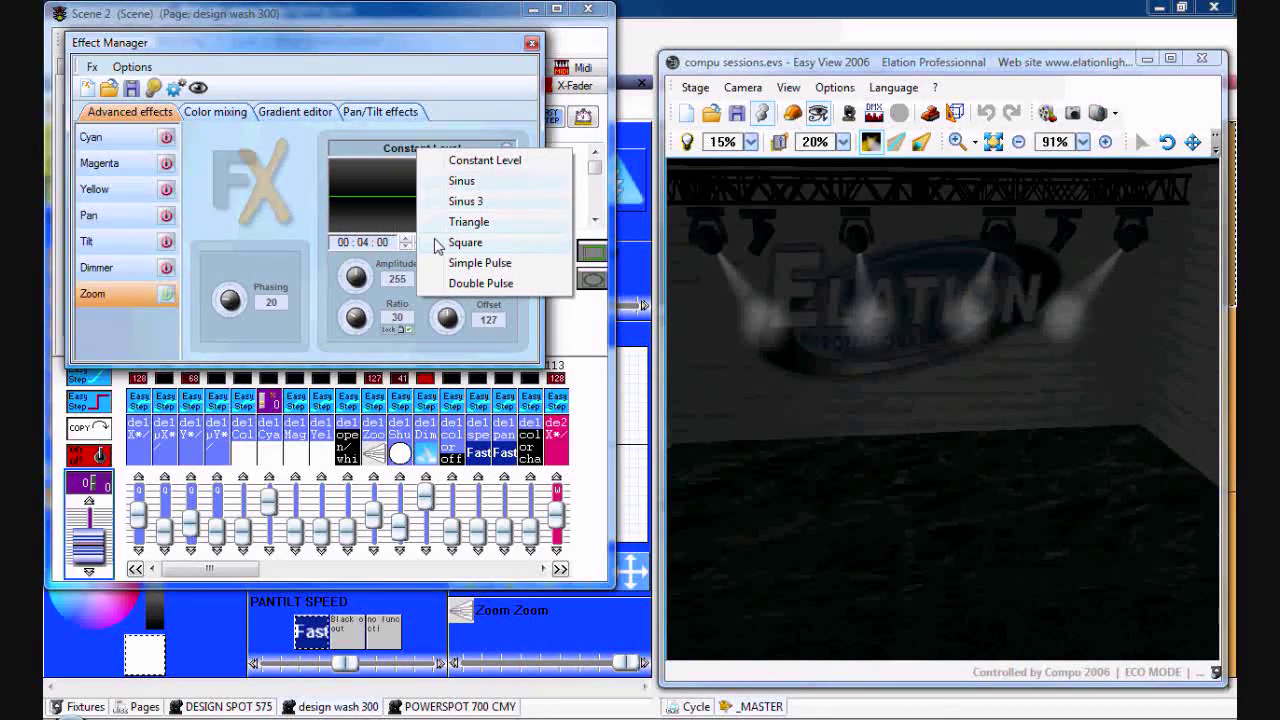
{"action": "left_click", "coordinate": [445, 243]}
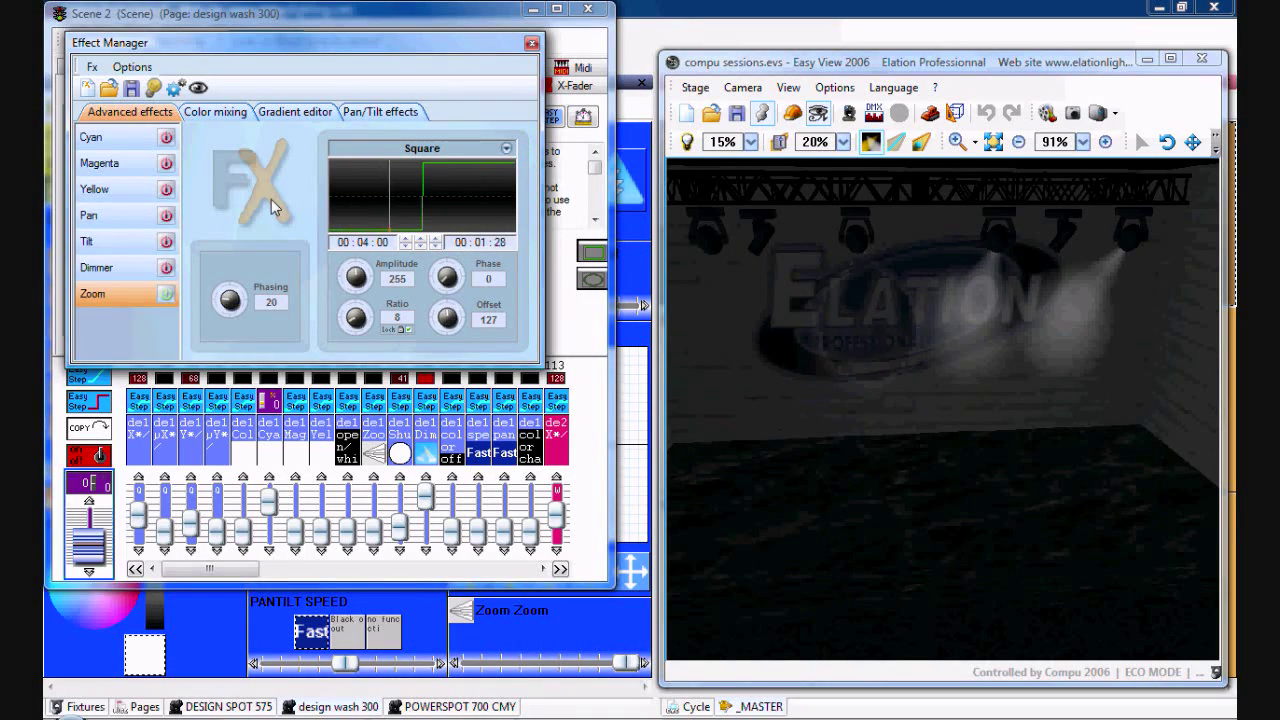
{"action": "left_click", "coordinate": [420, 245]}
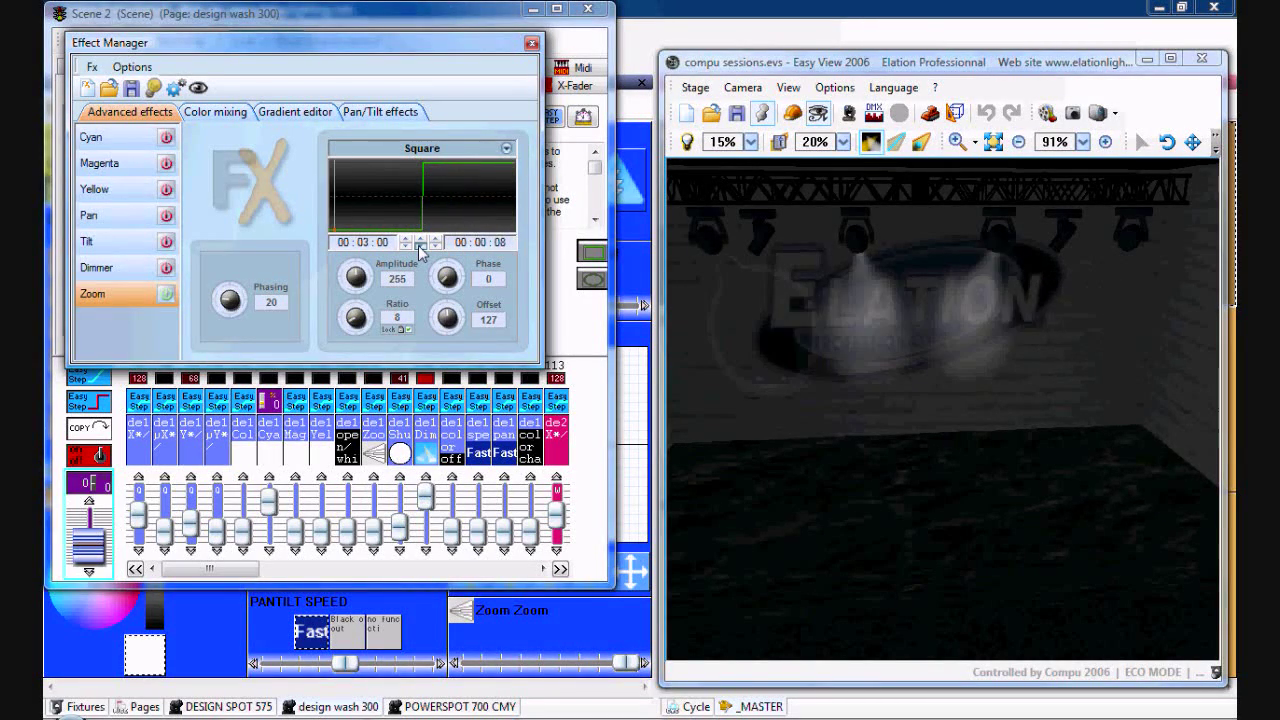
{"action": "left_click", "coordinate": [420, 245]}
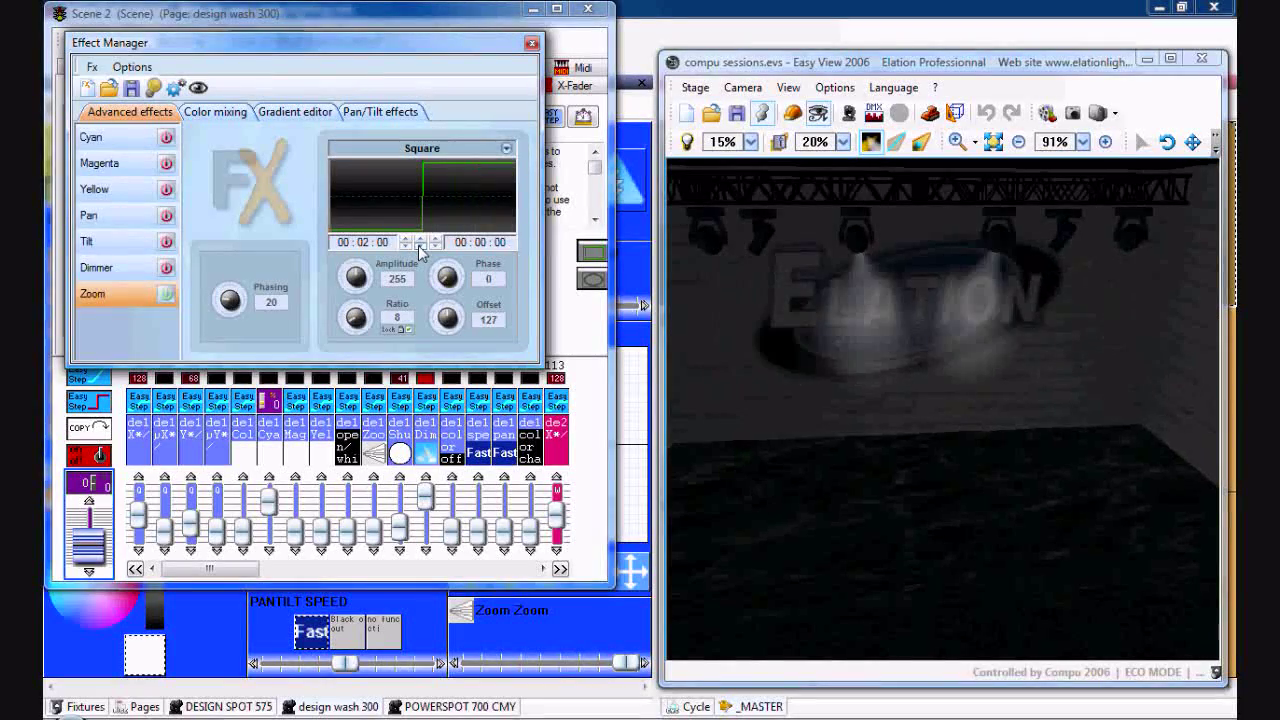
{"action": "left_click", "coordinate": [420, 248]}
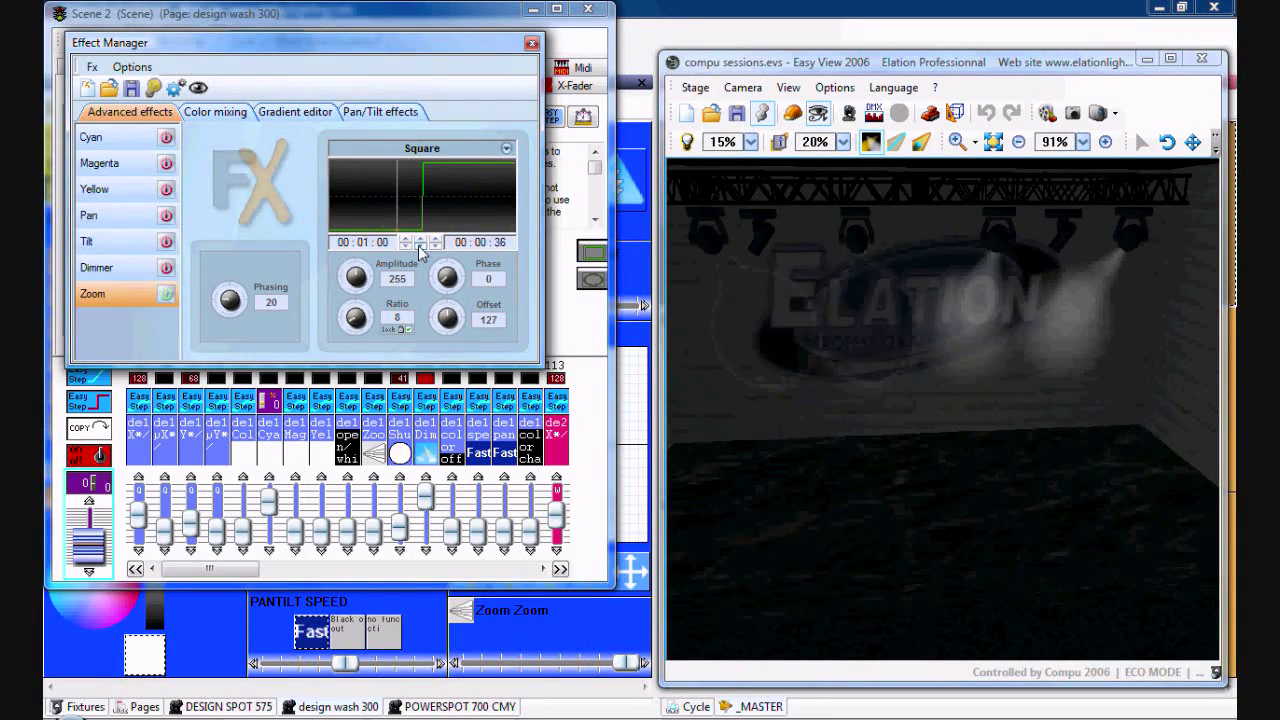
- Set the zoom wave's phase back to 0 and phasing between fixtures to 9
{"action": "left_click", "coordinate": [442, 272]}
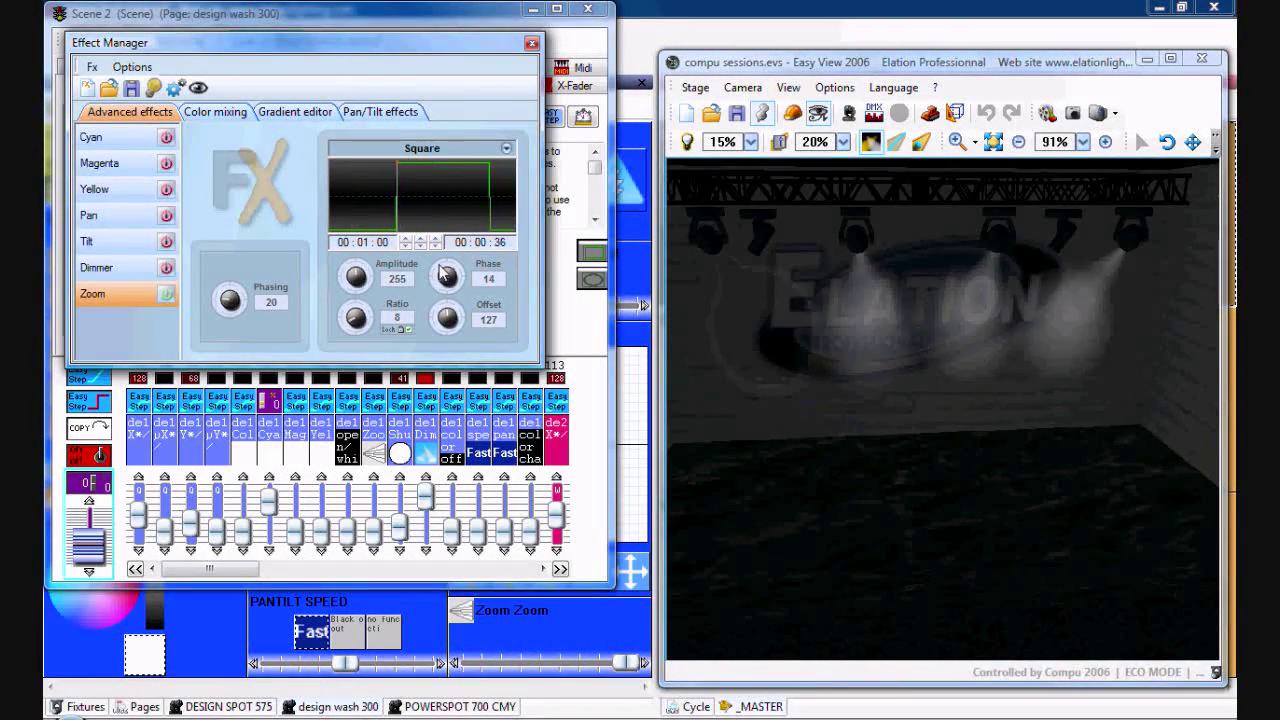
{"action": "left_click_drag", "start_coordinate": [442, 272], "coordinate": [442, 282]}
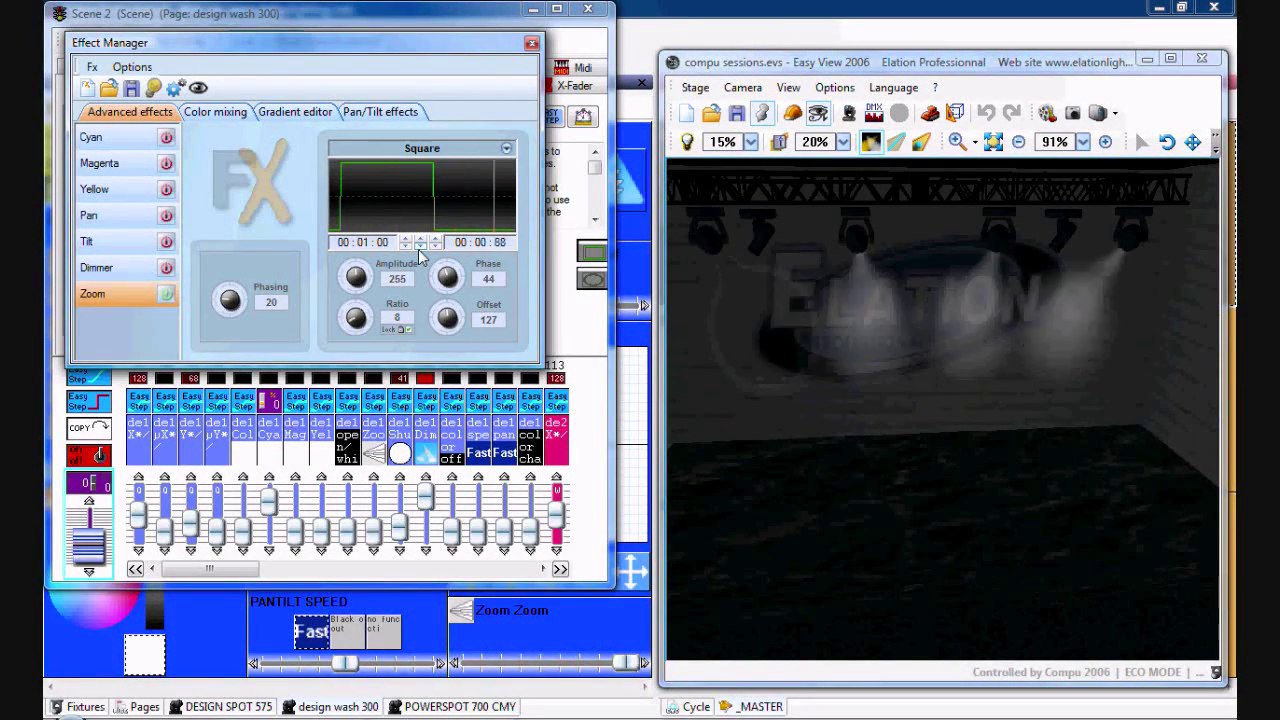
{"action": "left_click_drag", "start_coordinate": [447, 277], "coordinate": [453, 352]}
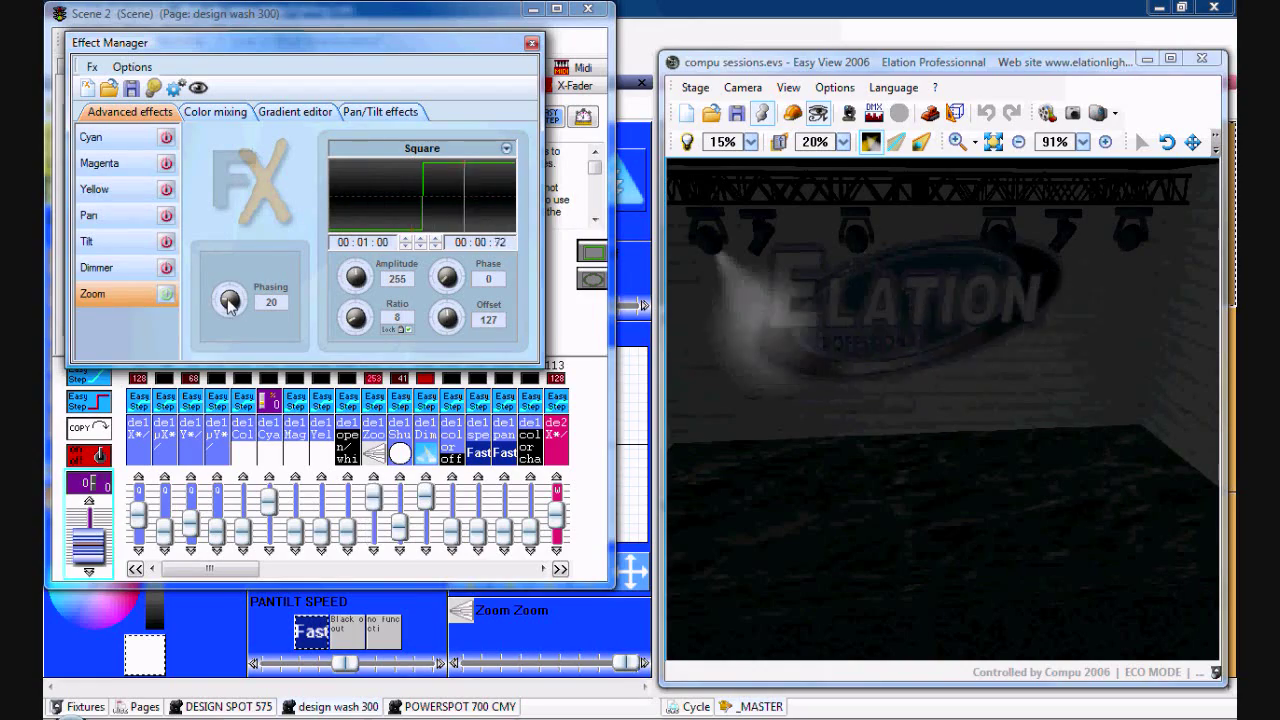
{"action": "left_click_drag", "start_coordinate": [229, 305], "coordinate": [230, 320]}
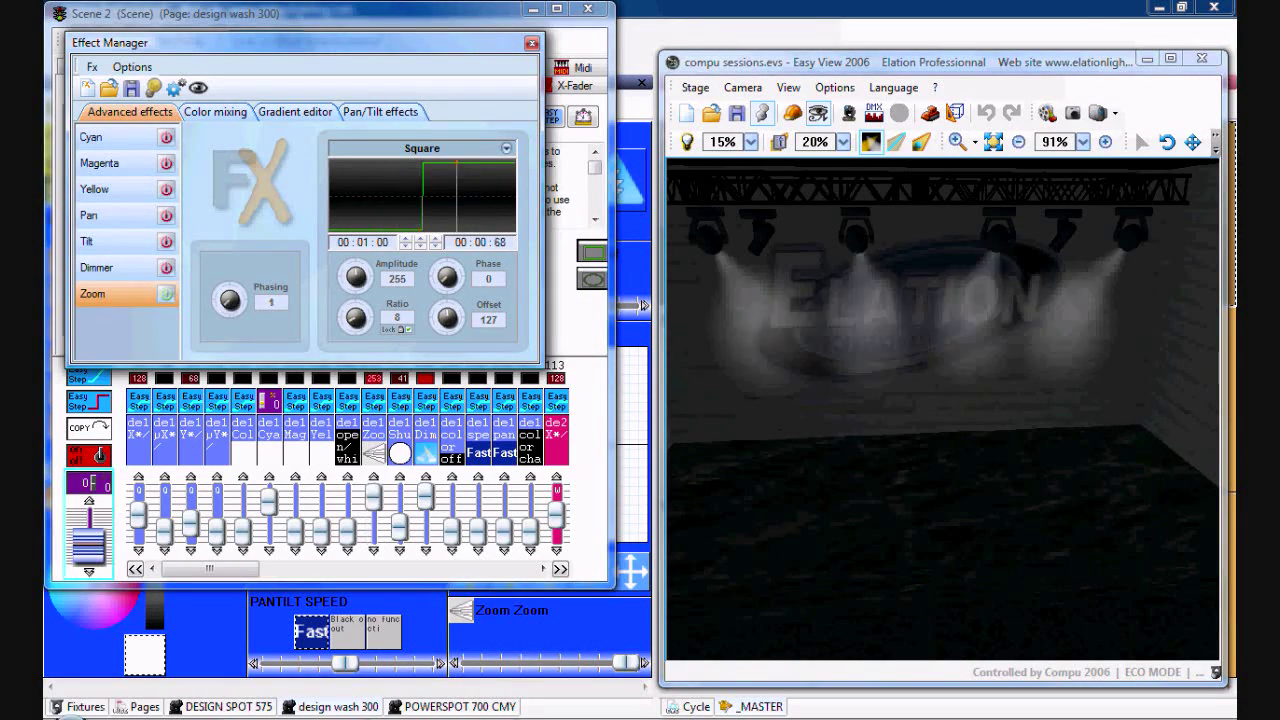
{"action": "left_click_drag", "start_coordinate": [229, 305], "coordinate": [229, 295]}
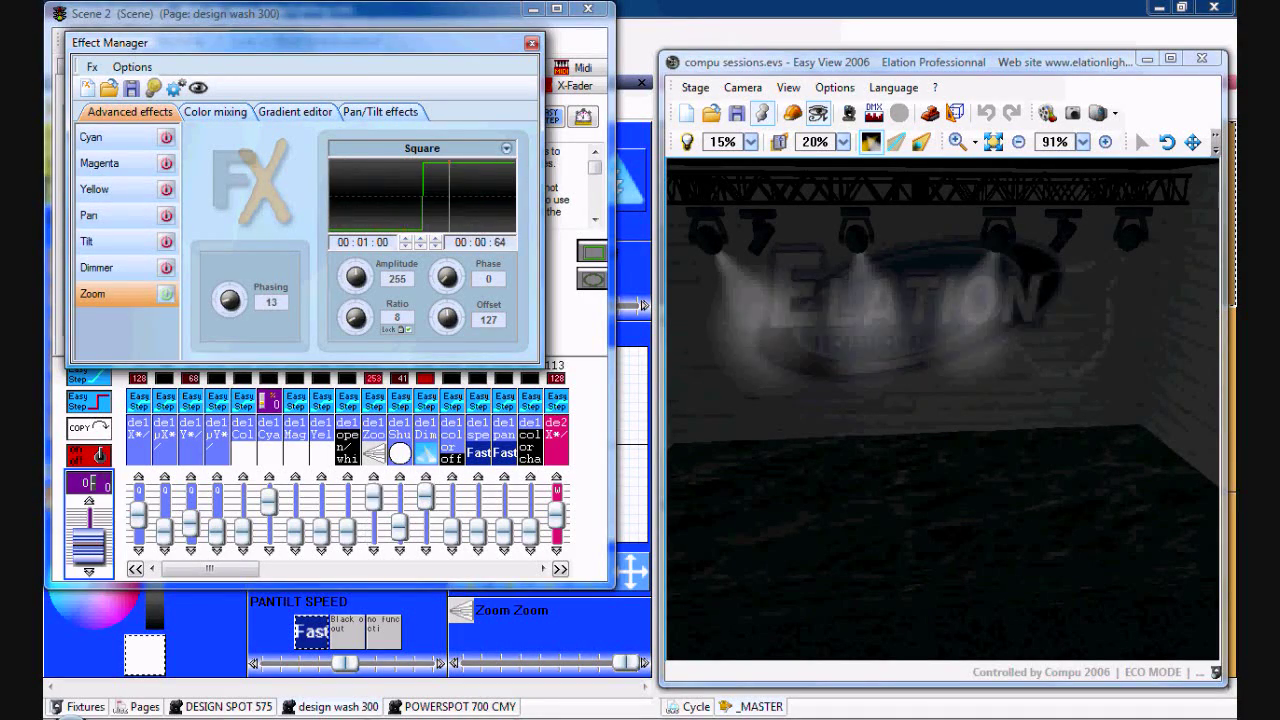
{"action": "mouse_move", "coordinate": [229, 305]}
{"action": "left_mouse_down"}
{"action": "mouse_move", "coordinate": [229, 285]}
{"action": "mouse_move", "coordinate": [229, 300]}
{"action": "left_mouse_up"}
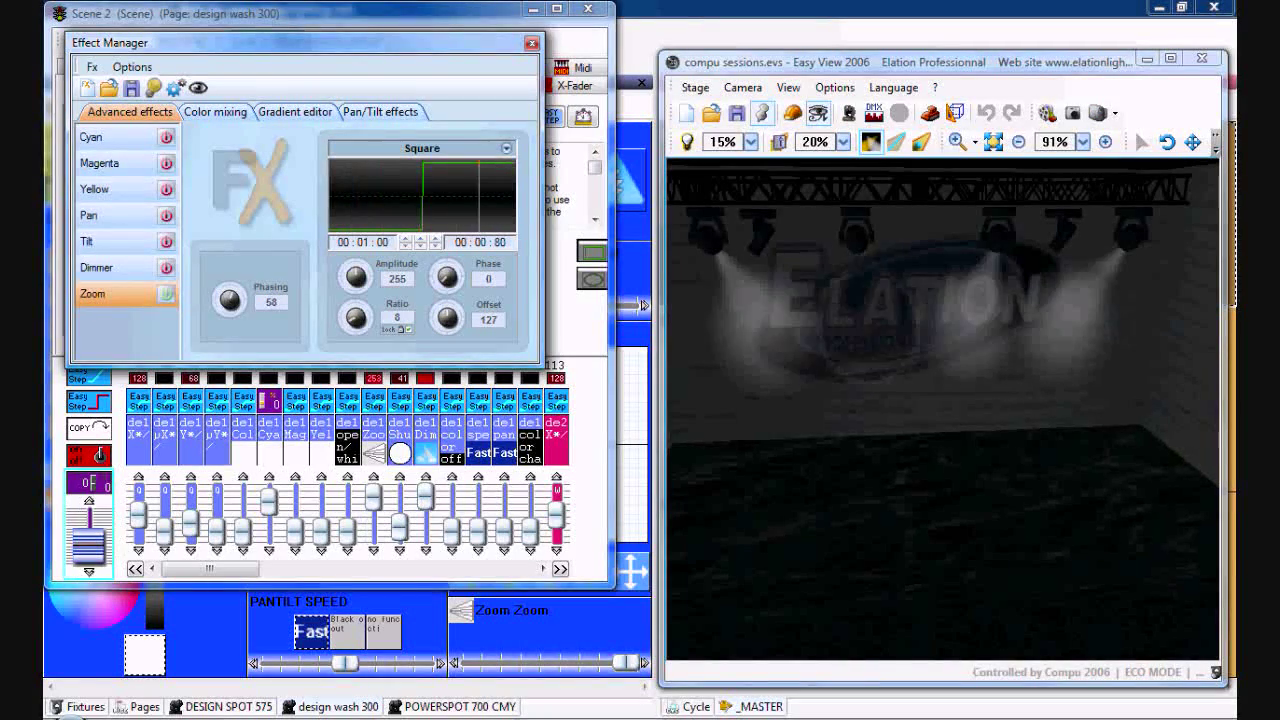
{"action": "mouse_move", "coordinate": [229, 300]}
{"action": "left_mouse_down"}
{"action": "mouse_move", "coordinate": [229, 315]}
{"action": "mouse_move", "coordinate": [229, 303]}
{"action": "left_mouse_up"}
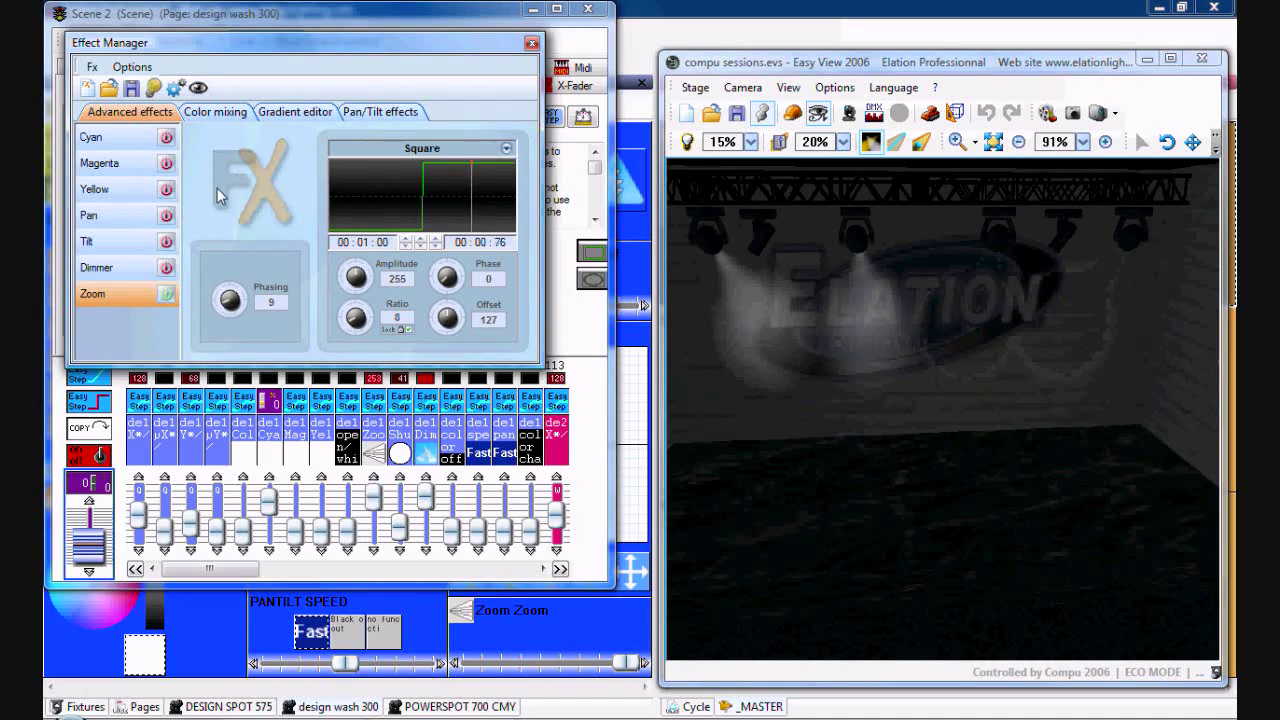
- Change the Zoom waveform from Square to Sinus, then turn the Zoom effect off
{"action": "left_click", "coordinate": [395, 150]}
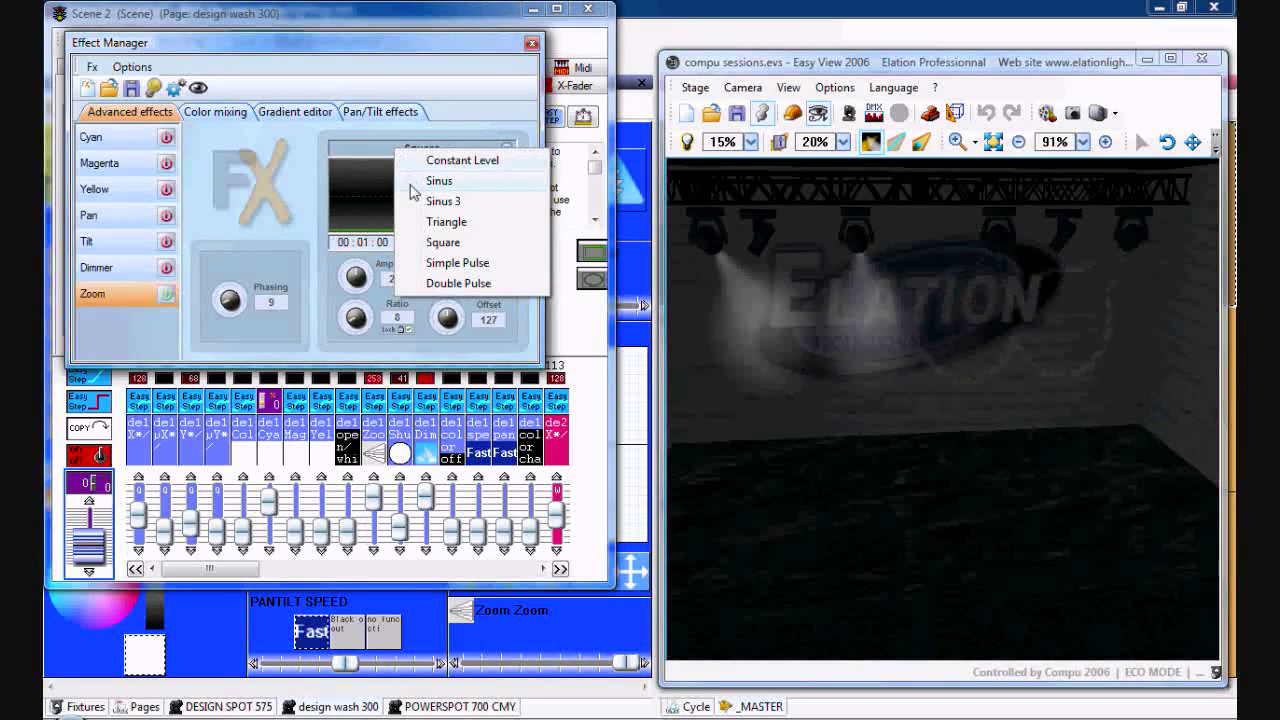
{"action": "left_click", "coordinate": [412, 185]}
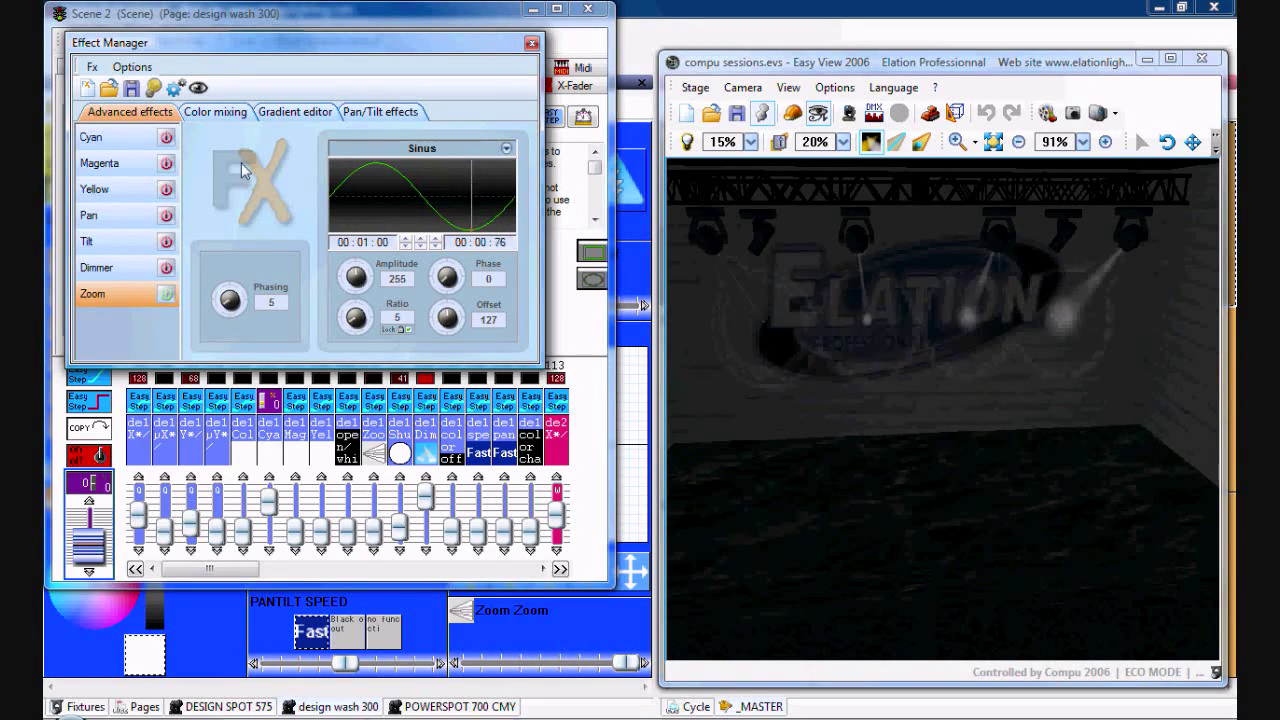
{"action": "left_click", "coordinate": [170, 296]}
{"action": "left_click", "coordinate": [170, 296]}
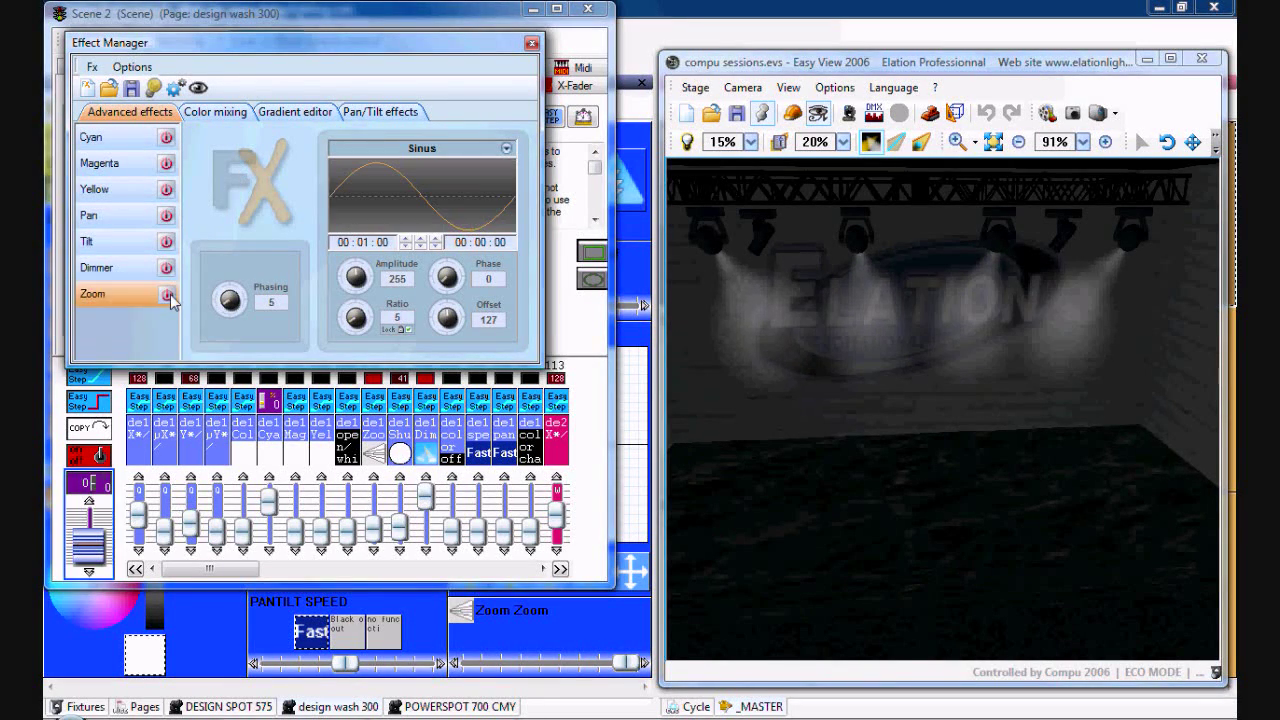
- Enable a Rainbow colour-mixing effect with speed 10, size 10 and number 5
{"action": "left_click", "coordinate": [215, 112]}
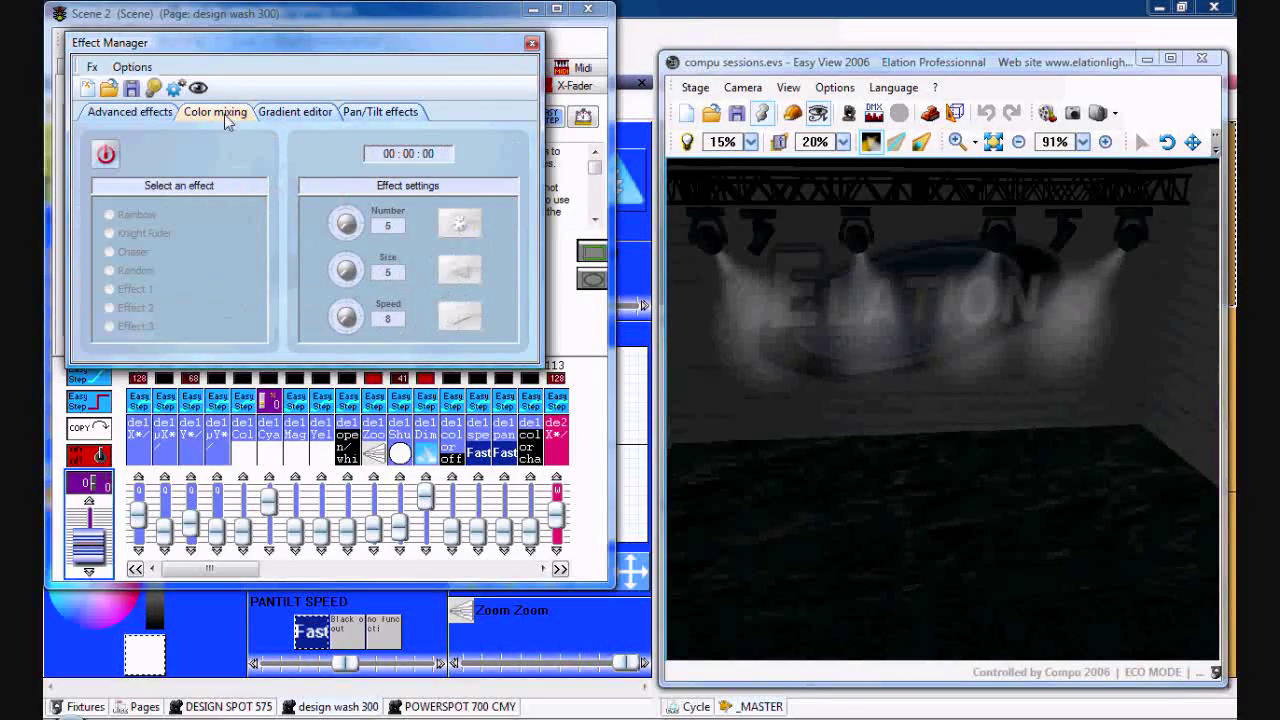
{"action": "left_click", "coordinate": [105, 155]}
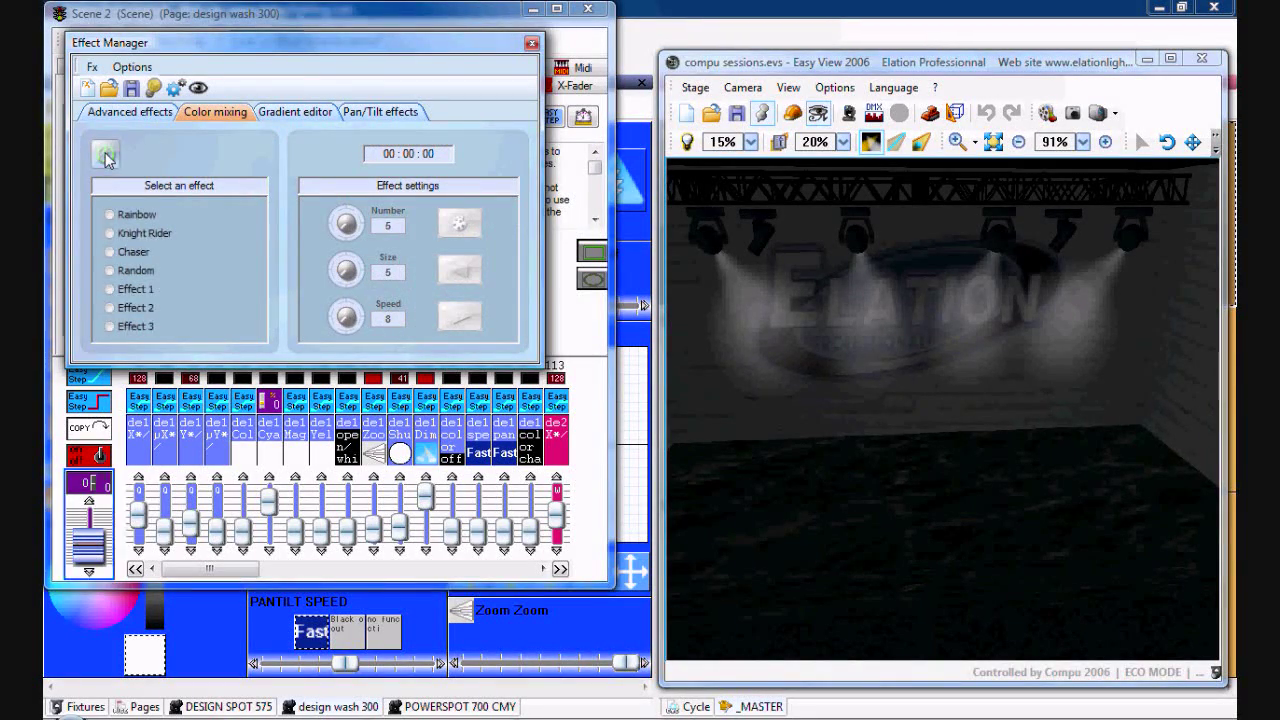
{"action": "left_click", "coordinate": [110, 215]}
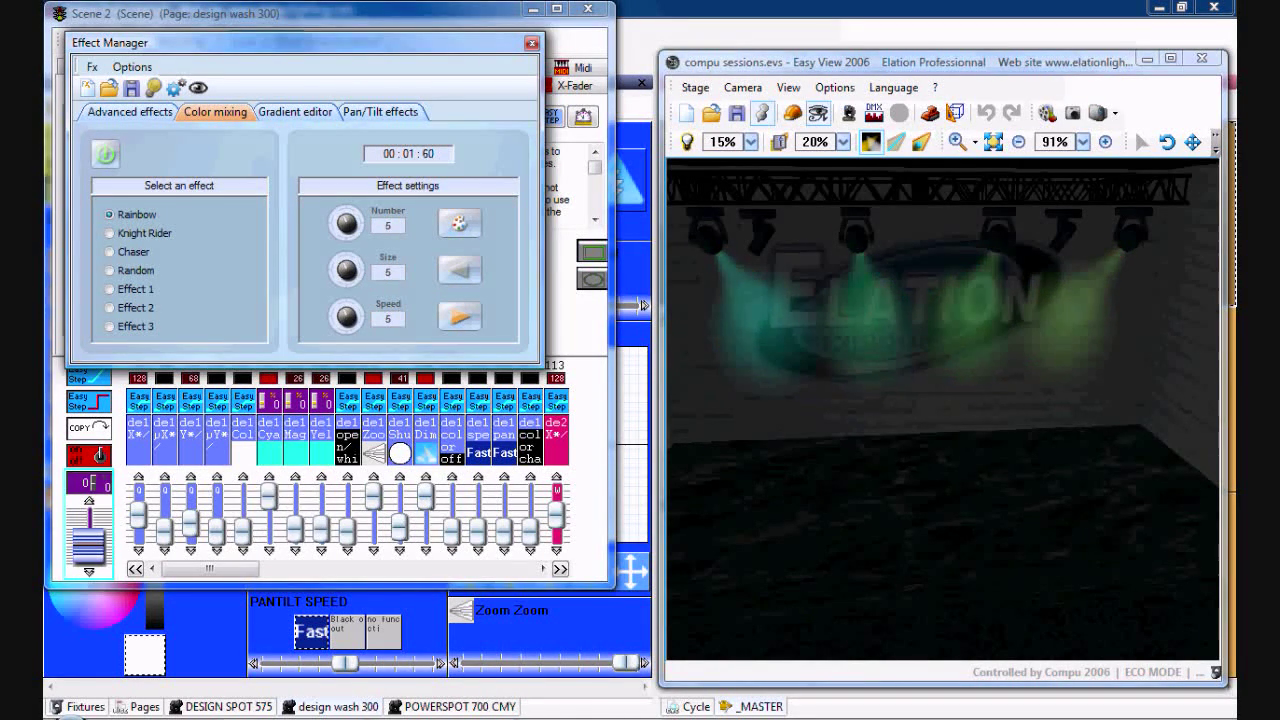
{"action": "left_click", "coordinate": [350, 322]}
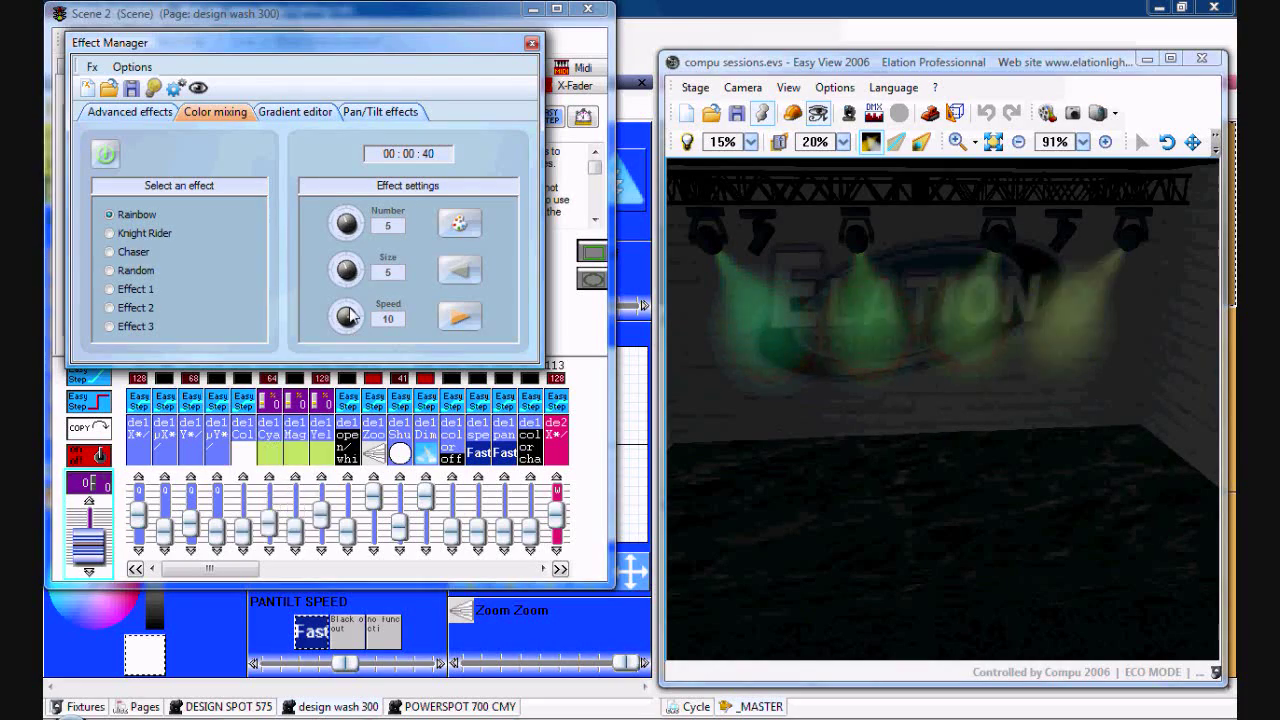
{"action": "left_click", "coordinate": [350, 266]}
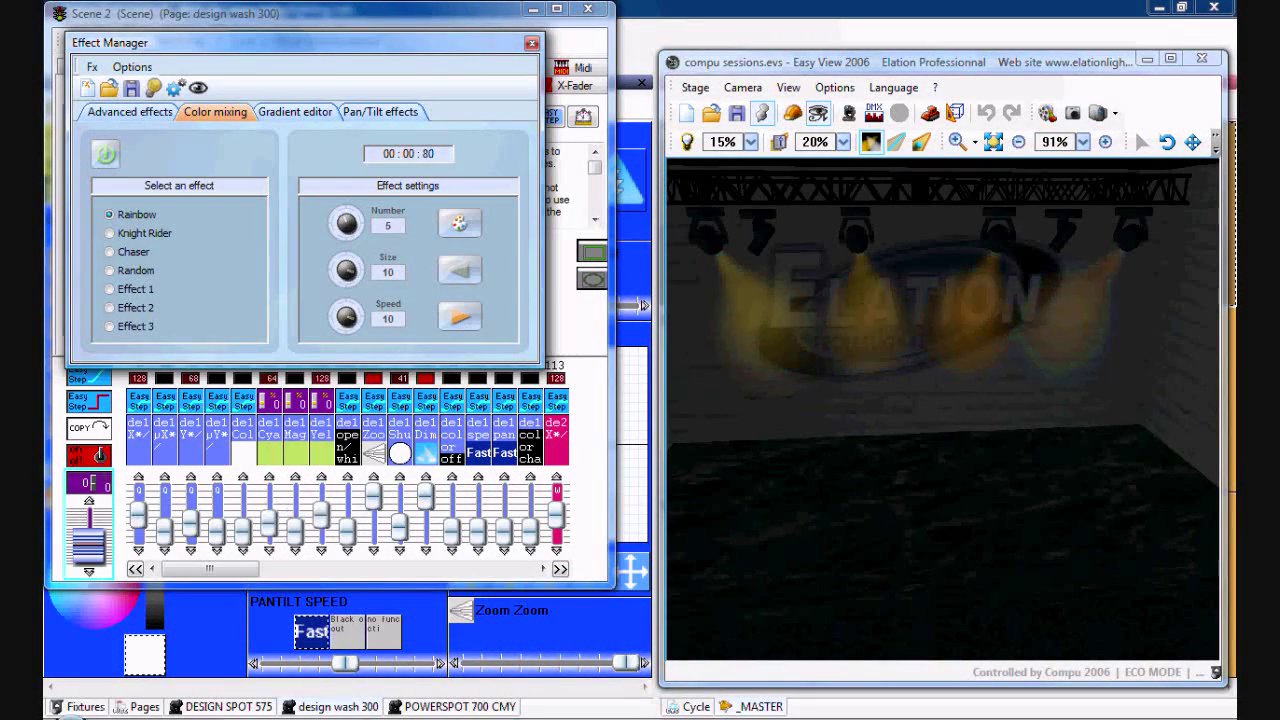
{"action": "left_click", "coordinate": [348, 228]}
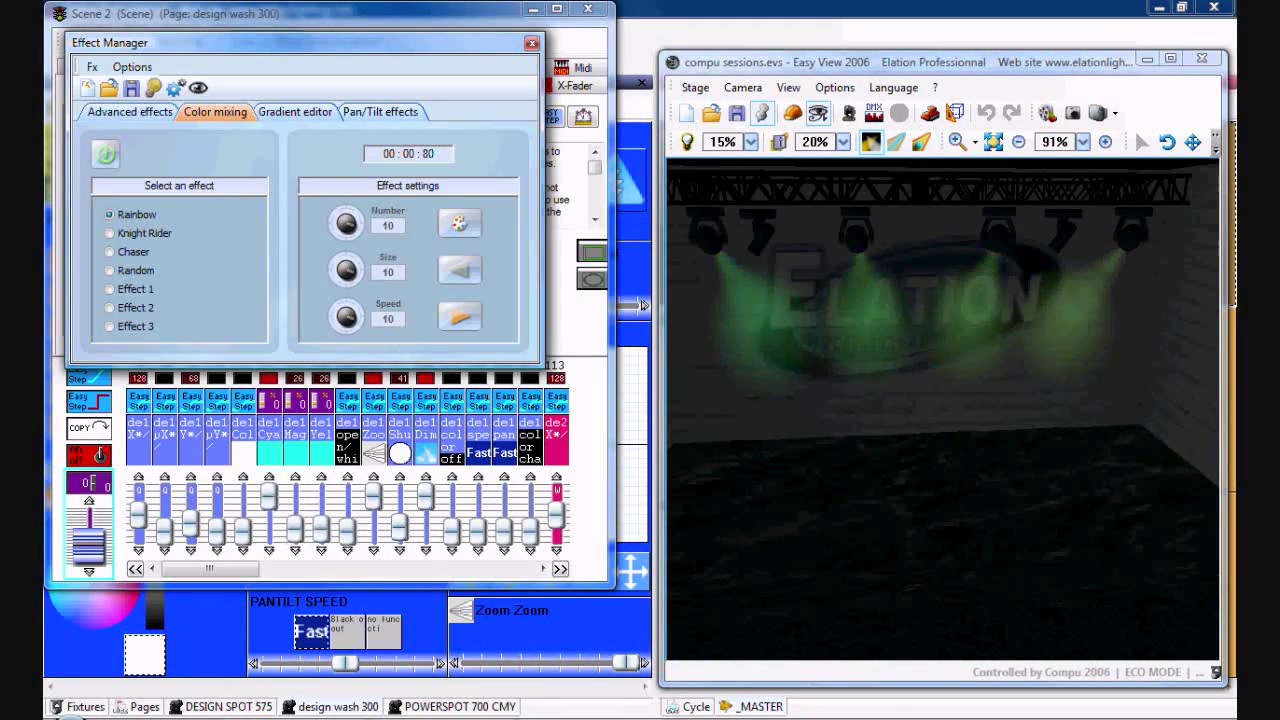
{"action": "left_click", "coordinate": [348, 228]}
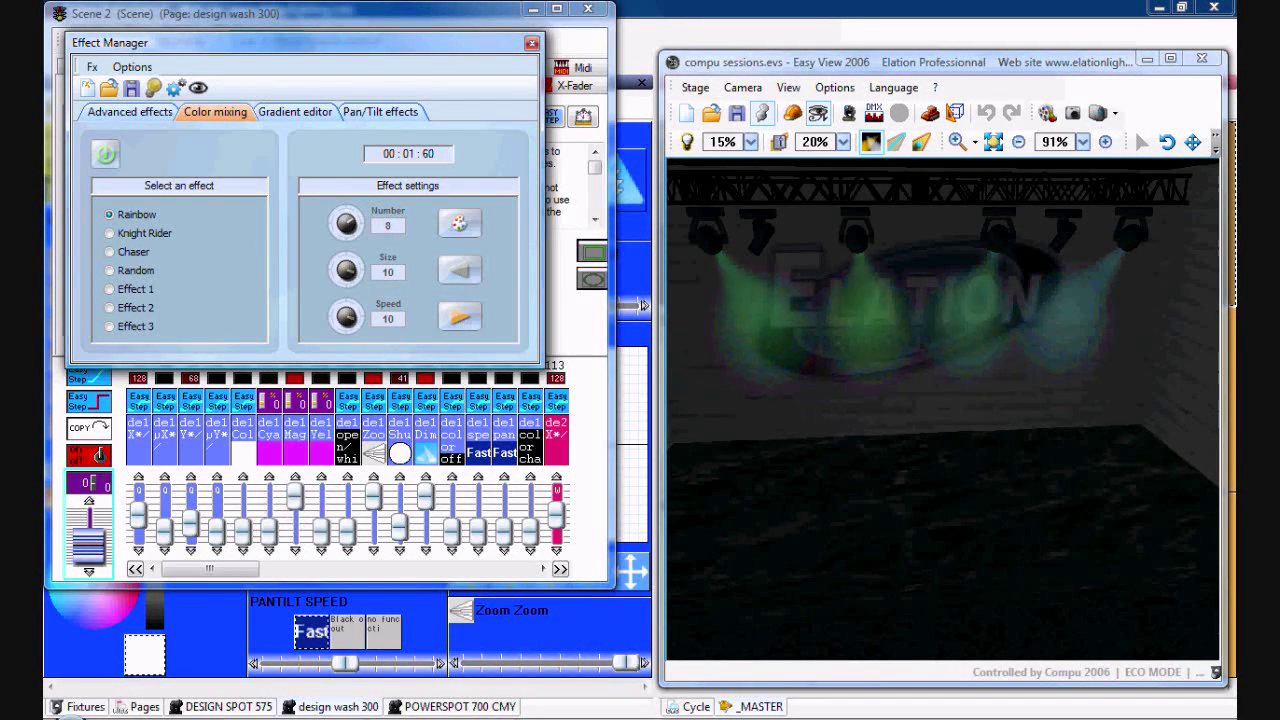
{"action": "left_click", "coordinate": [348, 228]}
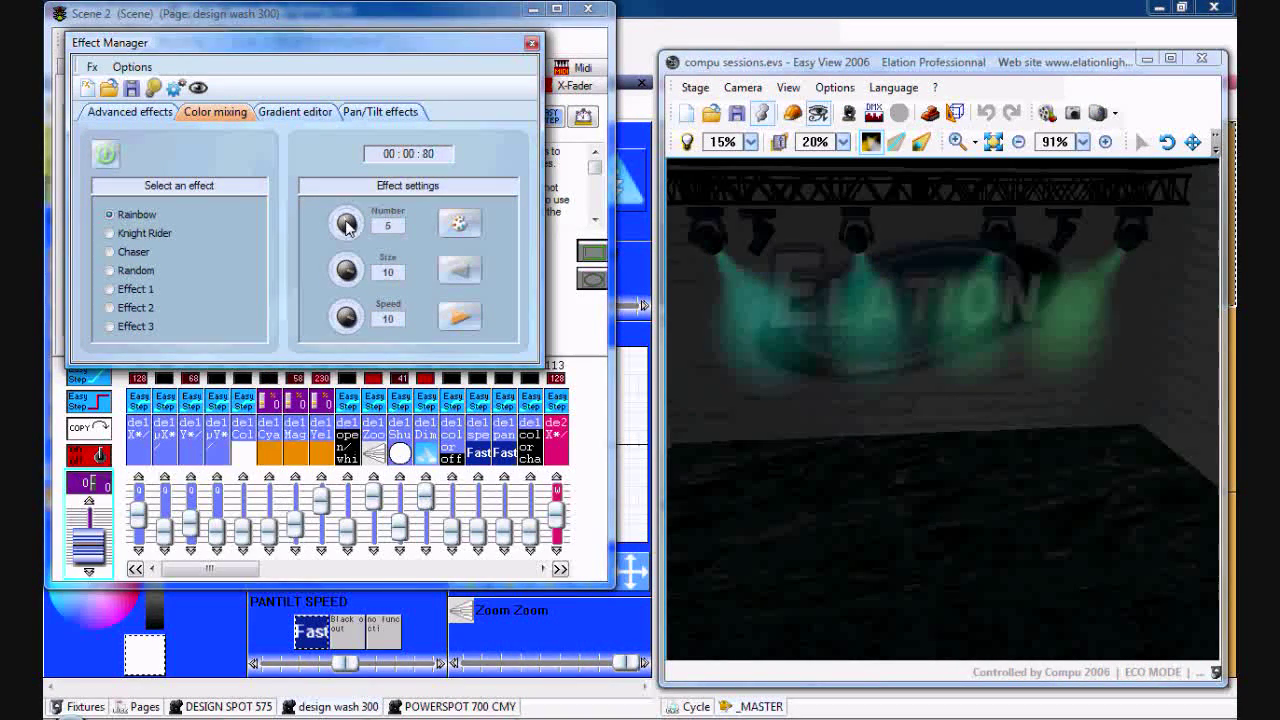
- Switch colour mixing to a red Knight Rider effect and reduce its size to 6
{"action": "left_click", "coordinate": [110, 234]}
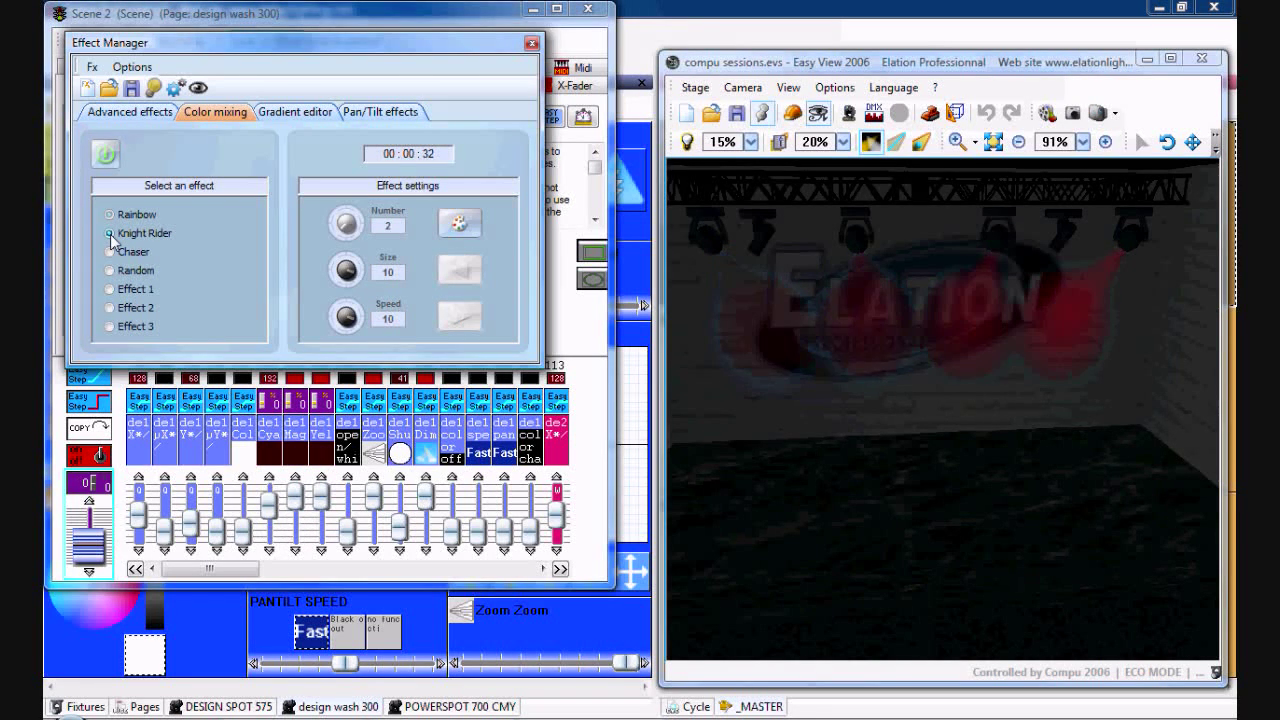
{"action": "left_click", "coordinate": [459, 224]}
{"action": "left_click", "coordinate": [339, 174]}
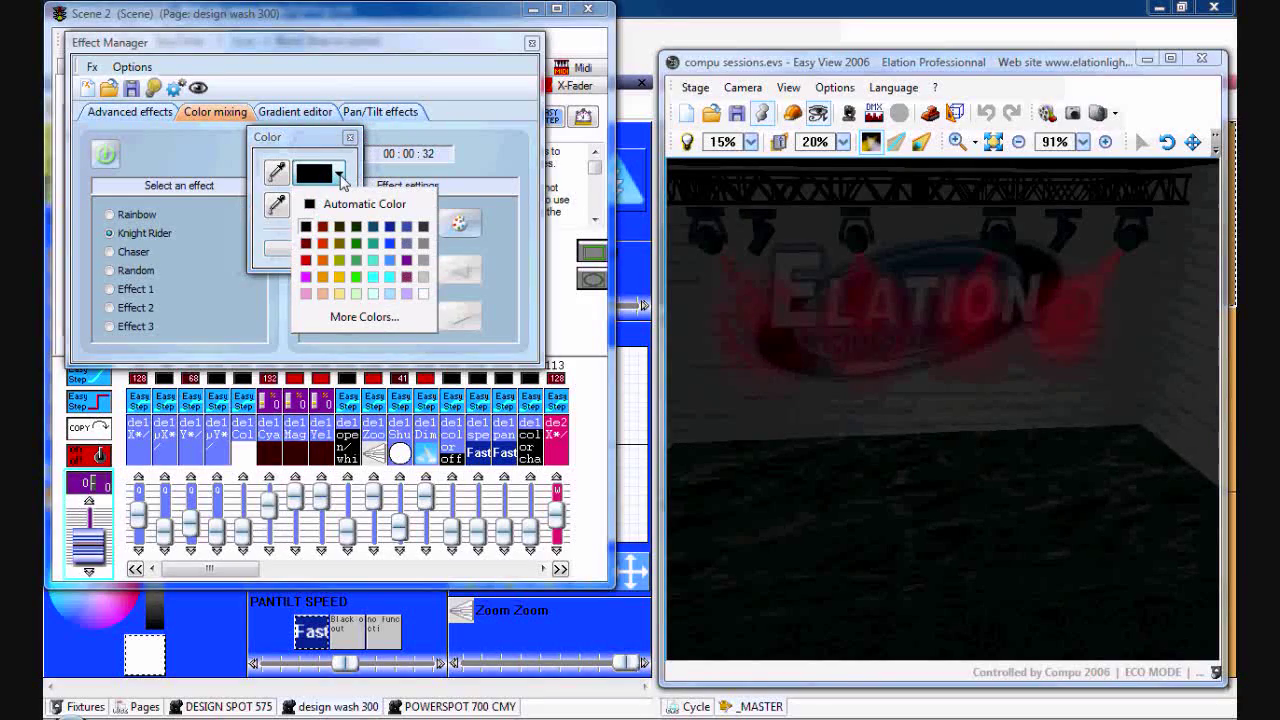
{"action": "left_click", "coordinate": [322, 243]}
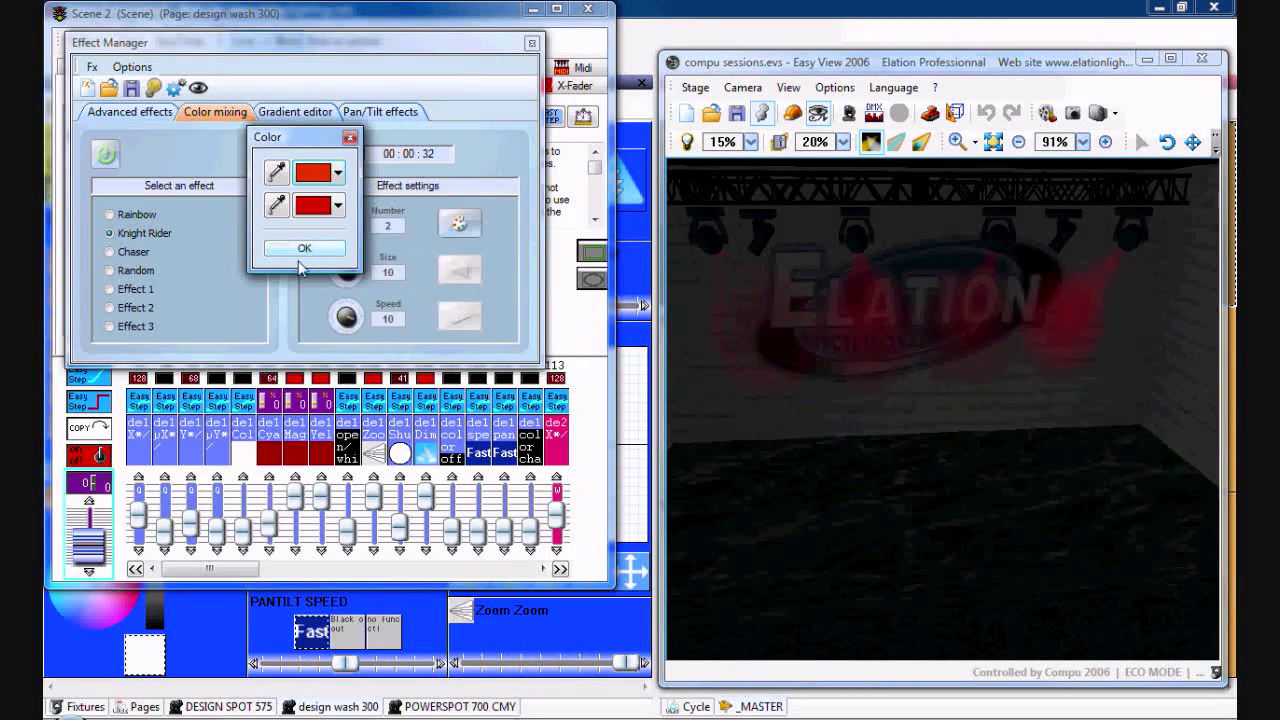
{"action": "left_click", "coordinate": [301, 250]}
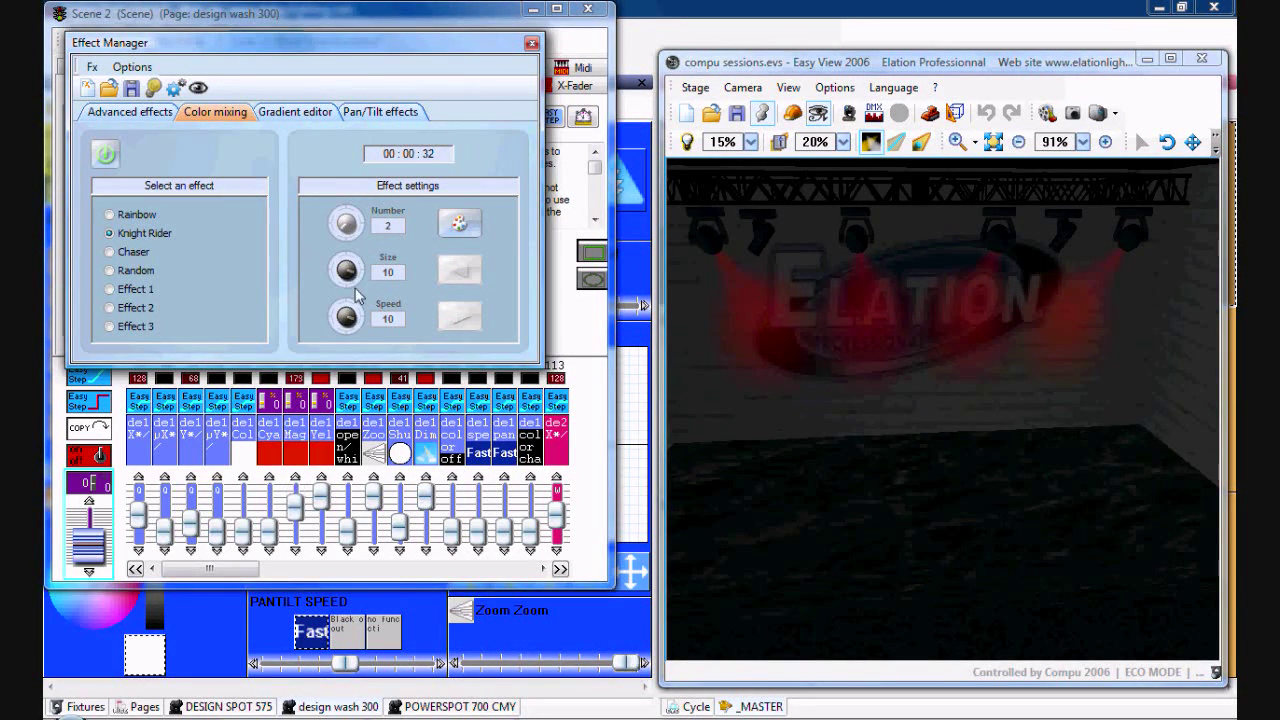
{"action": "left_click_drag", "start_coordinate": [346, 270], "coordinate": [352, 277]}
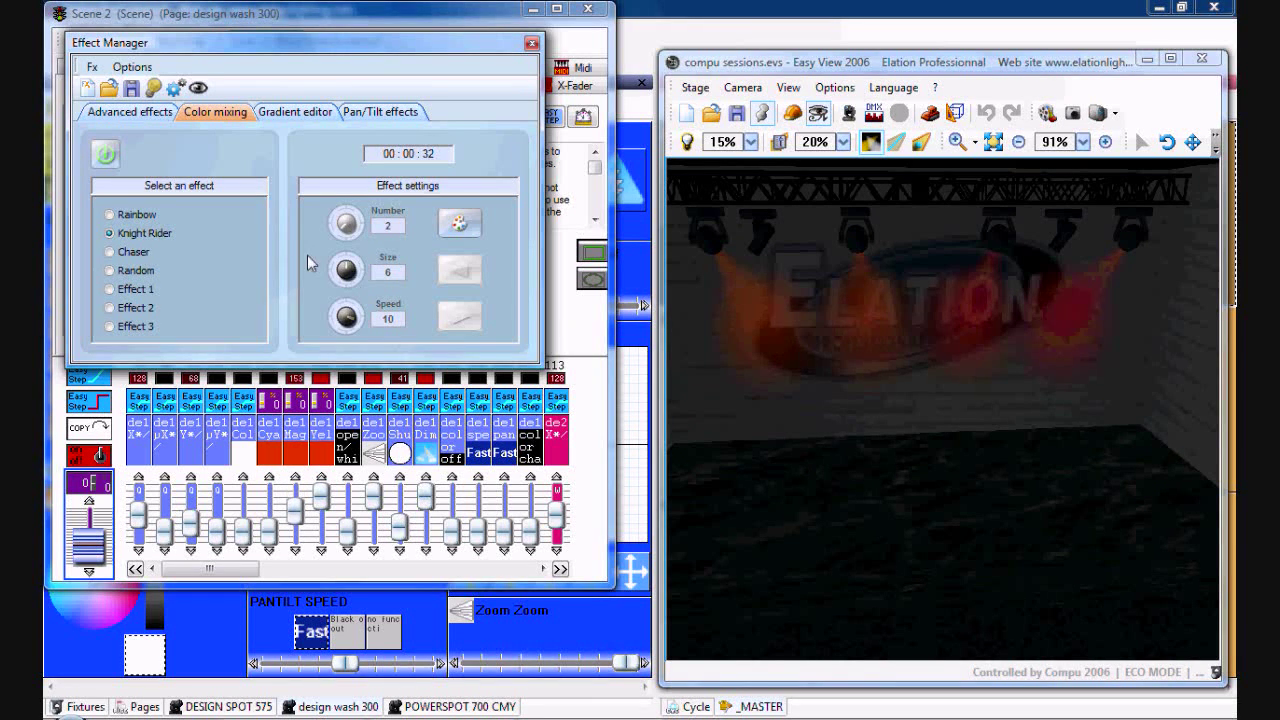
- Stop colour mixing and generate a default Automatic Circle in the Pan/Tilt effects
{"action": "left_click", "coordinate": [107, 154]}
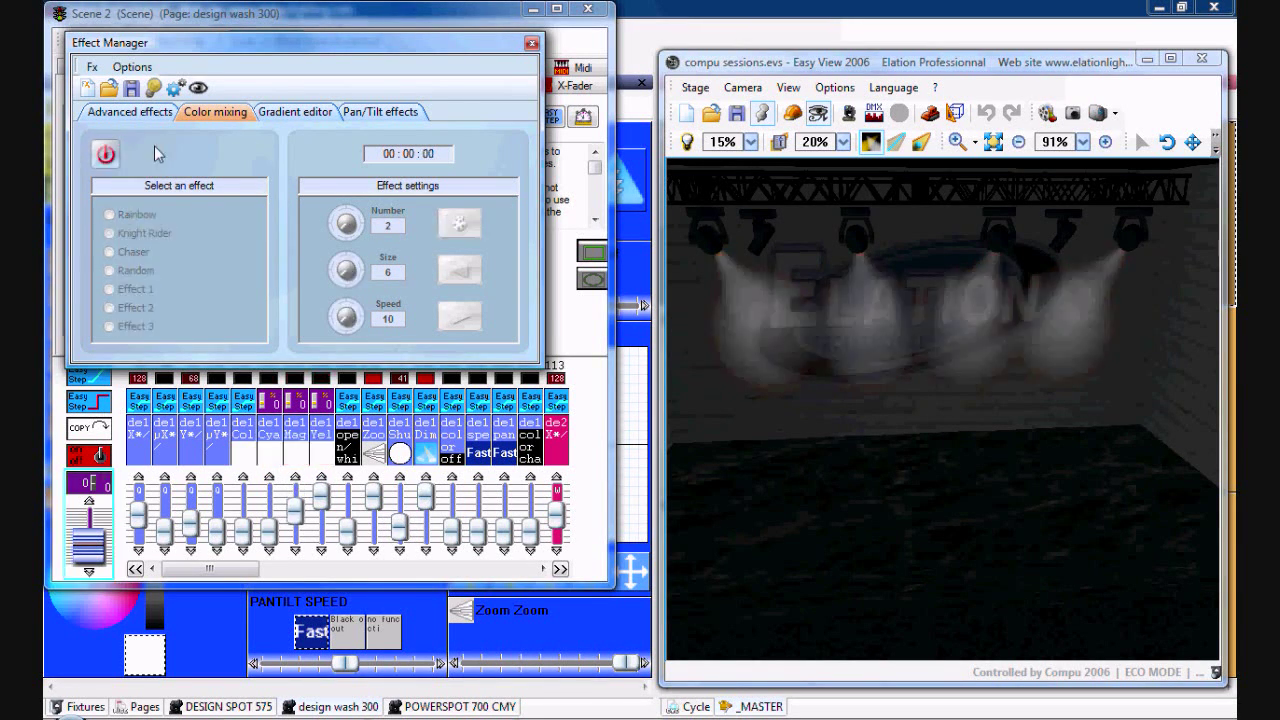
{"action": "left_click", "coordinate": [390, 112]}
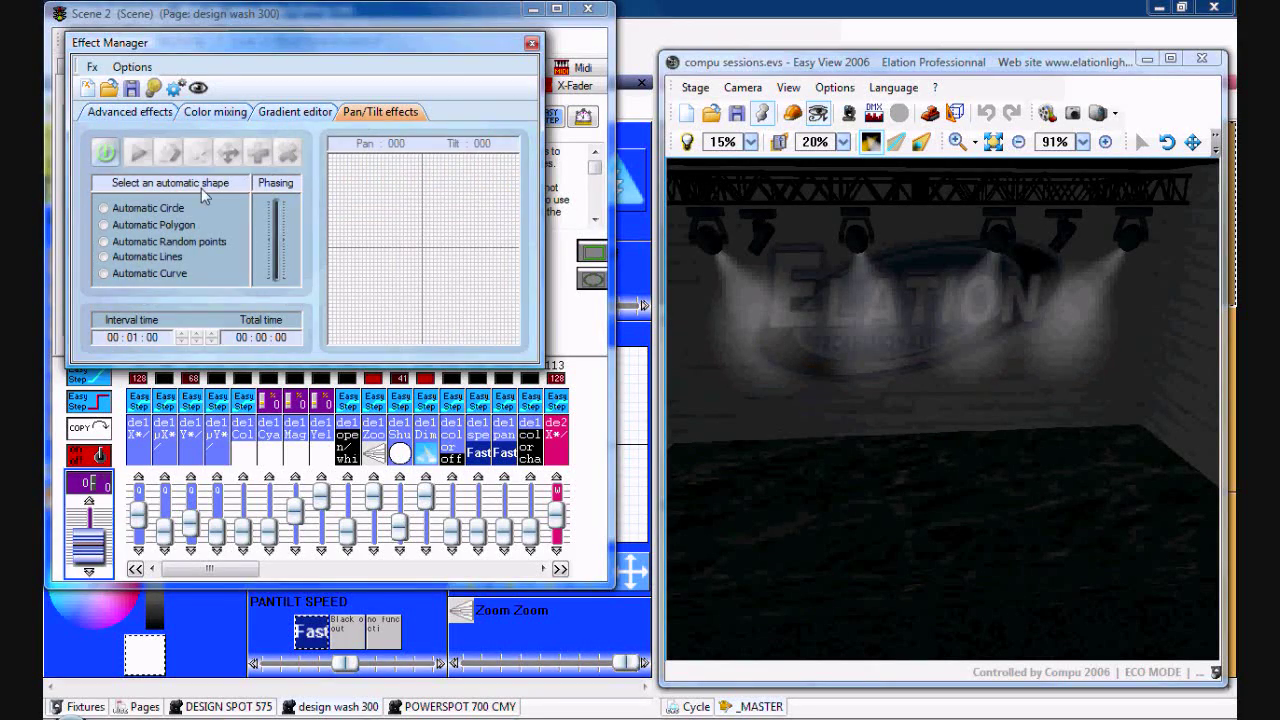
{"action": "left_click", "coordinate": [105, 154]}
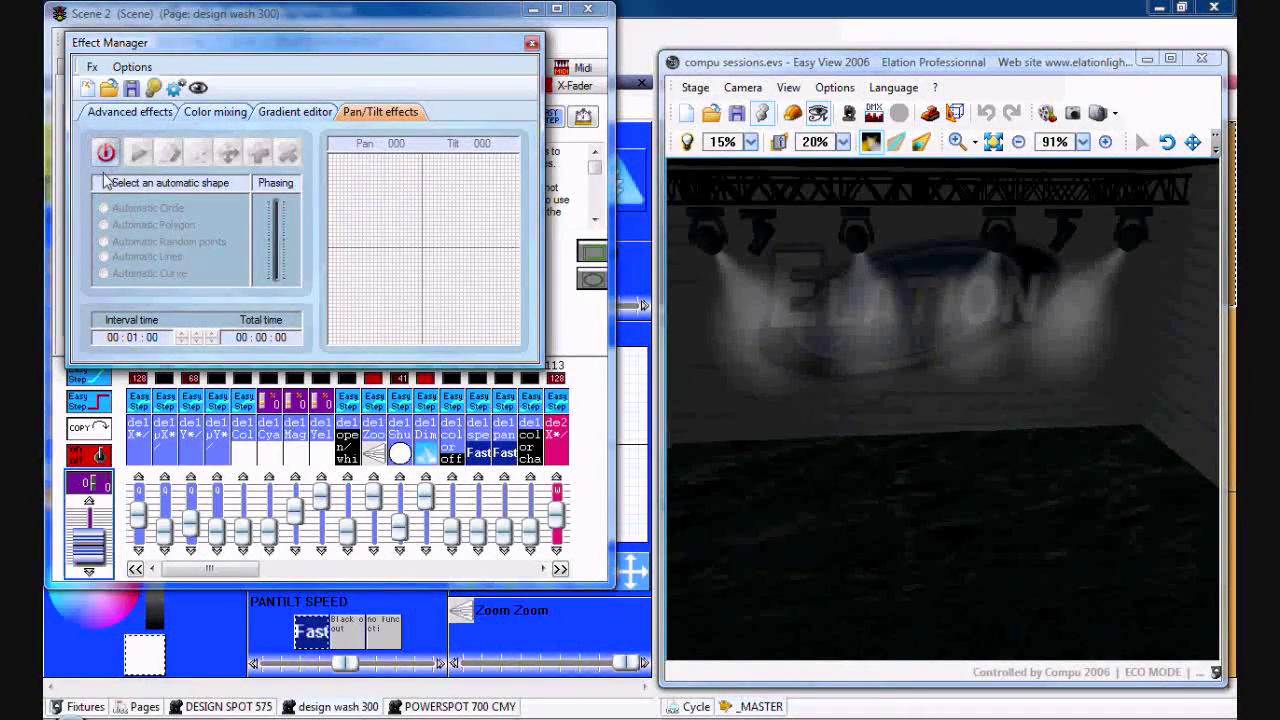
{"action": "left_click", "coordinate": [106, 154]}
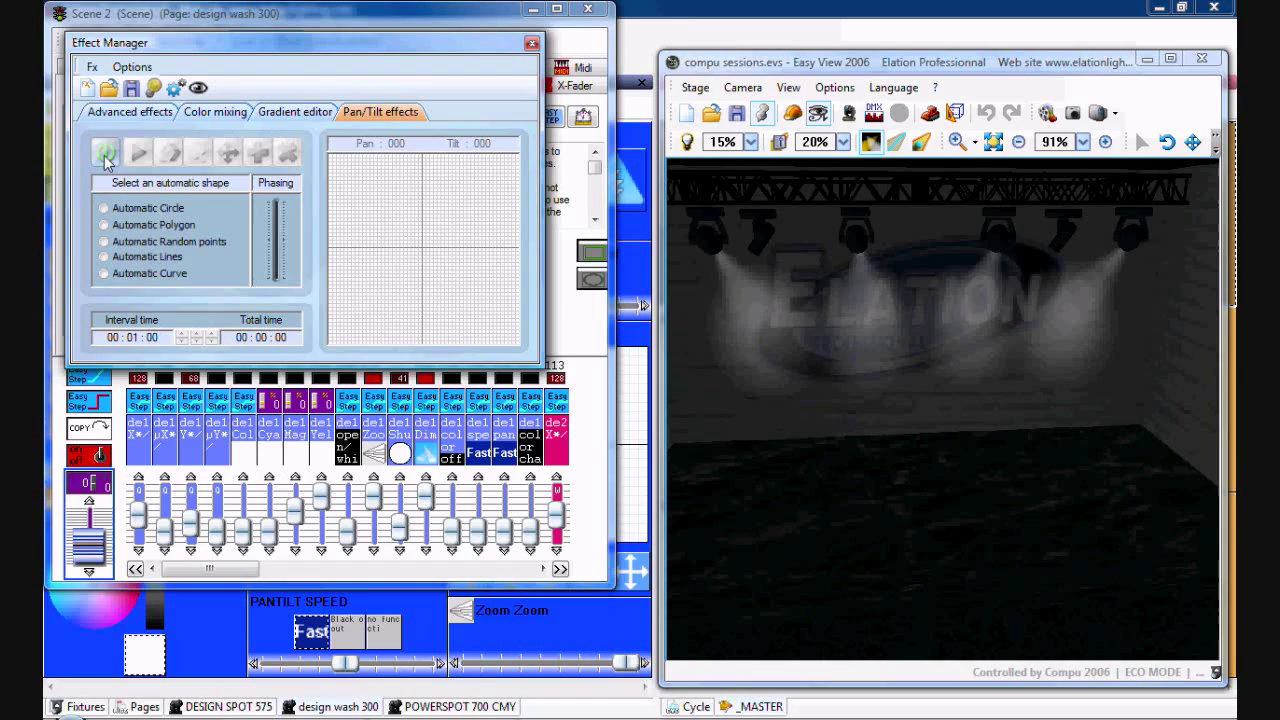
{"action": "left_click", "coordinate": [104, 210]}
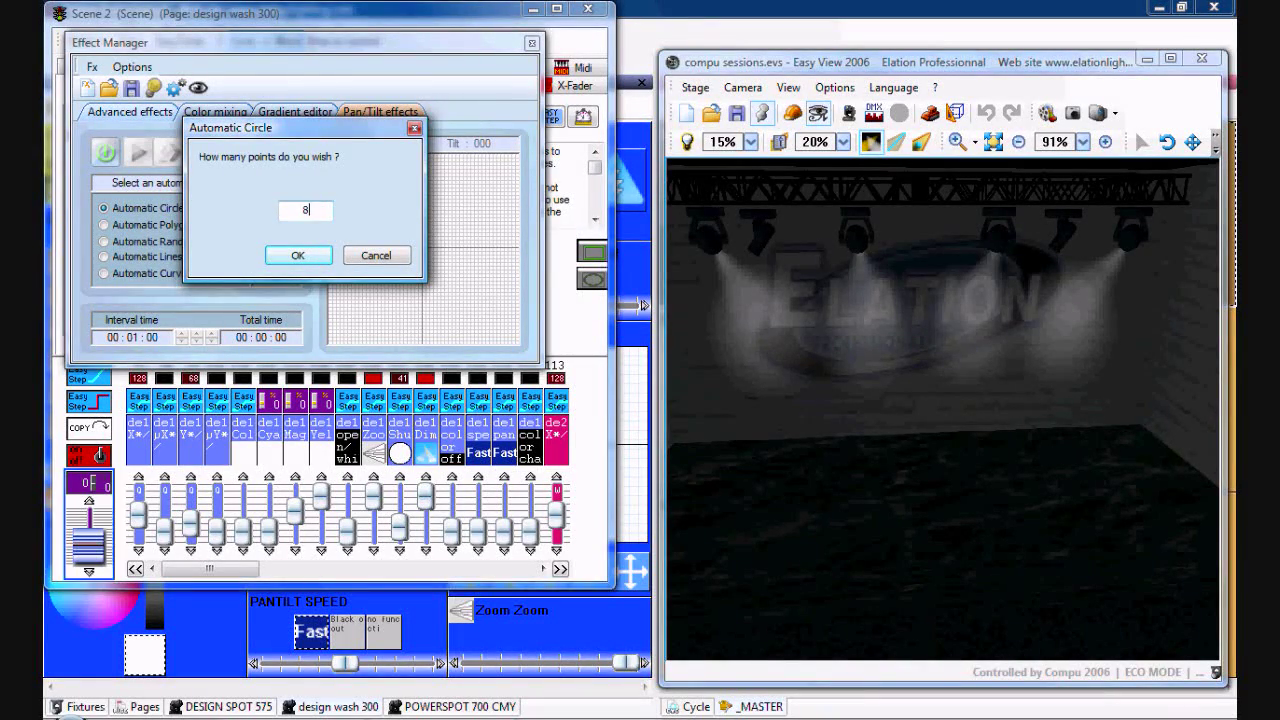
{"action": "left_click", "coordinate": [297, 255]}
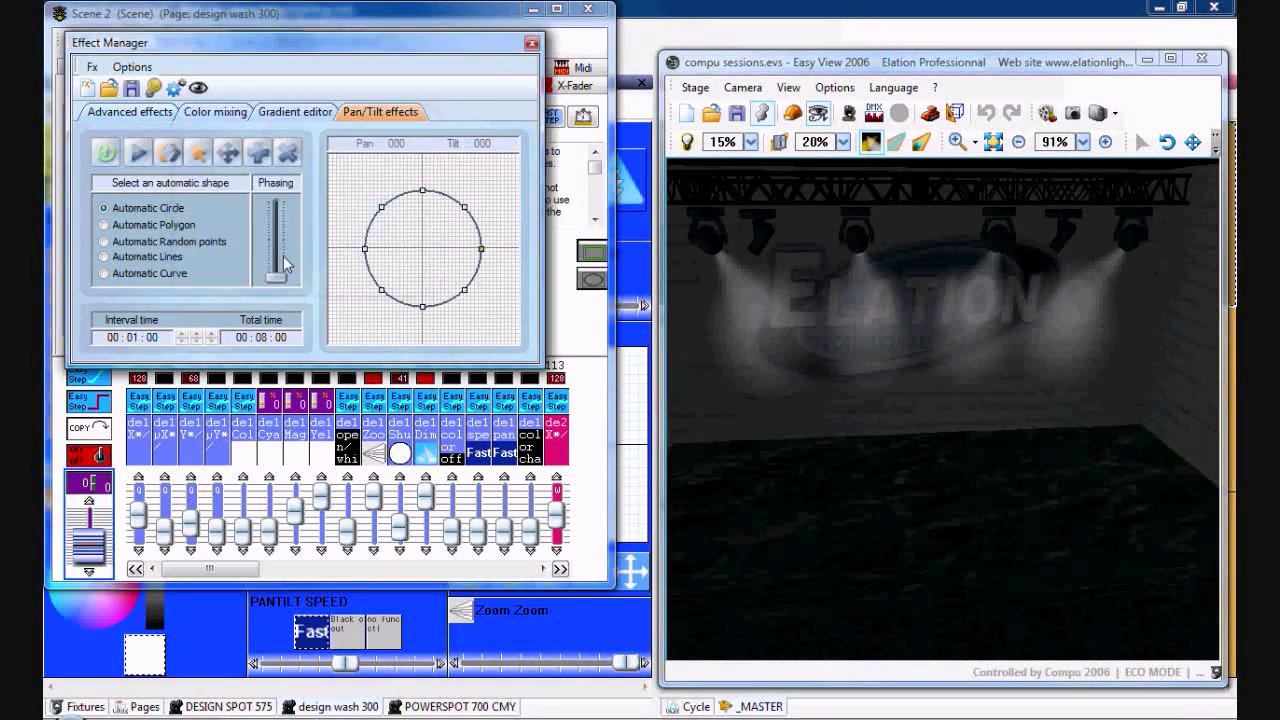
- Regenerate the Automatic Circle with 8 points instead of the default 4
{"action": "left_click", "coordinate": [105, 155]}
{"action": "left_click", "coordinate": [106, 154]}
{"action": "left_click", "coordinate": [106, 208]}
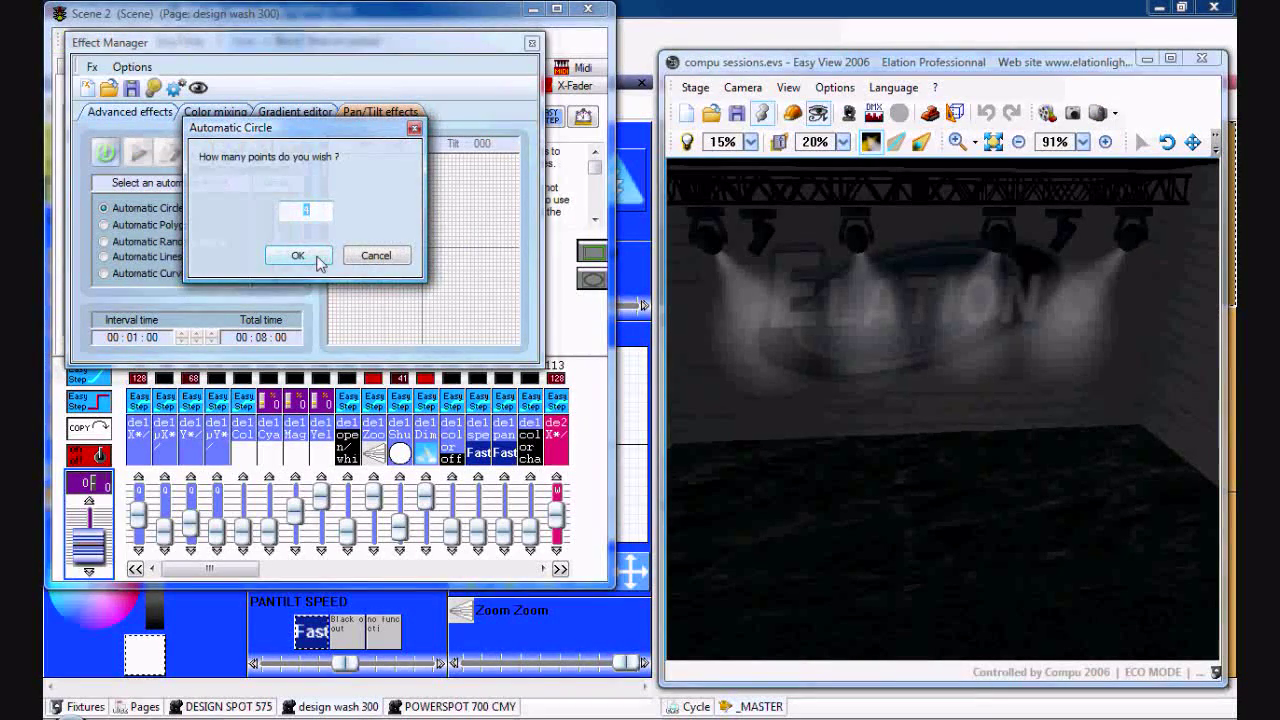
{"action": "key", "text": "BackSpace"}
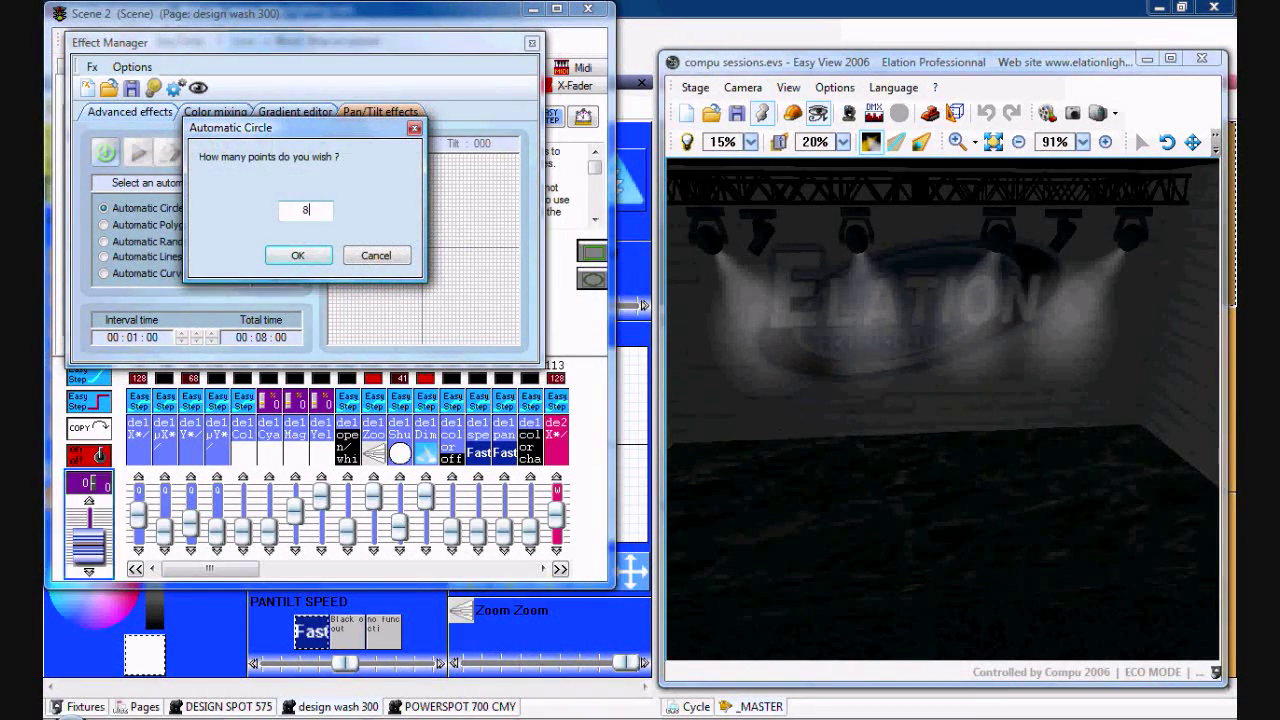
{"action": "type", "text": "8"}
{"action": "left_click", "coordinate": [300, 255]}
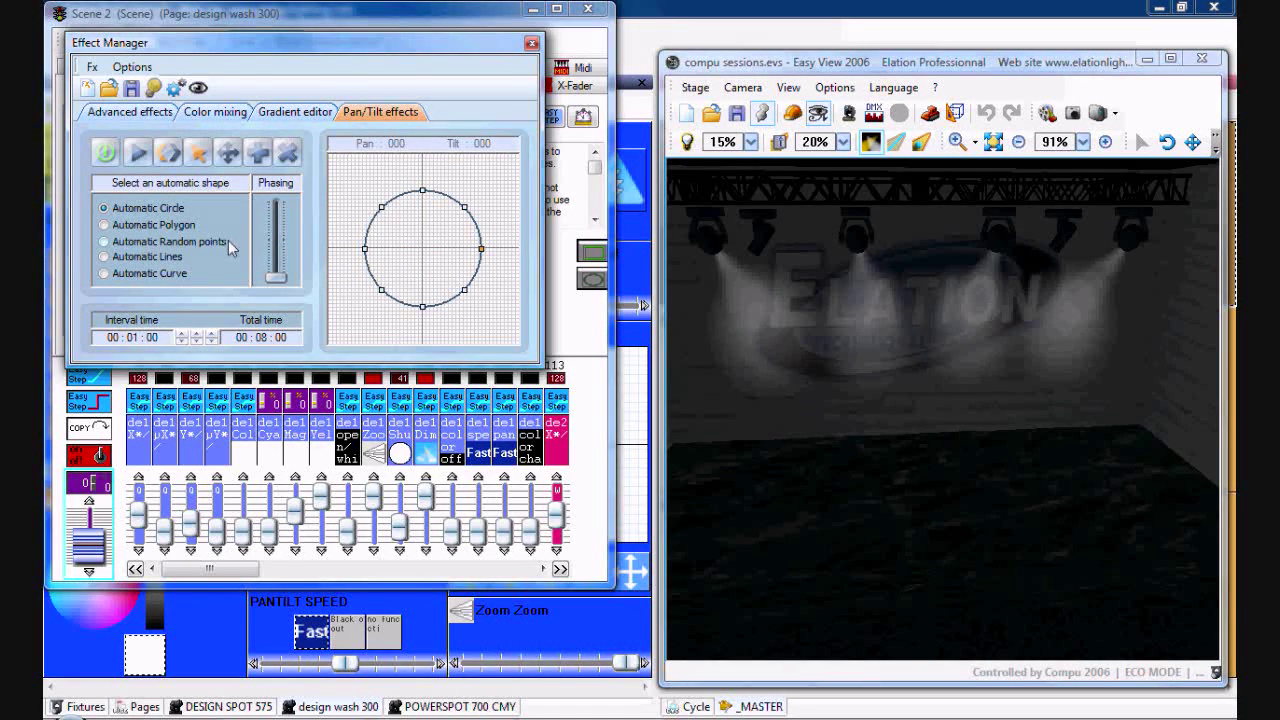
- Preview the circle, then move it and flatten it into a wide ellipse
{"action": "left_click", "coordinate": [138, 153]}
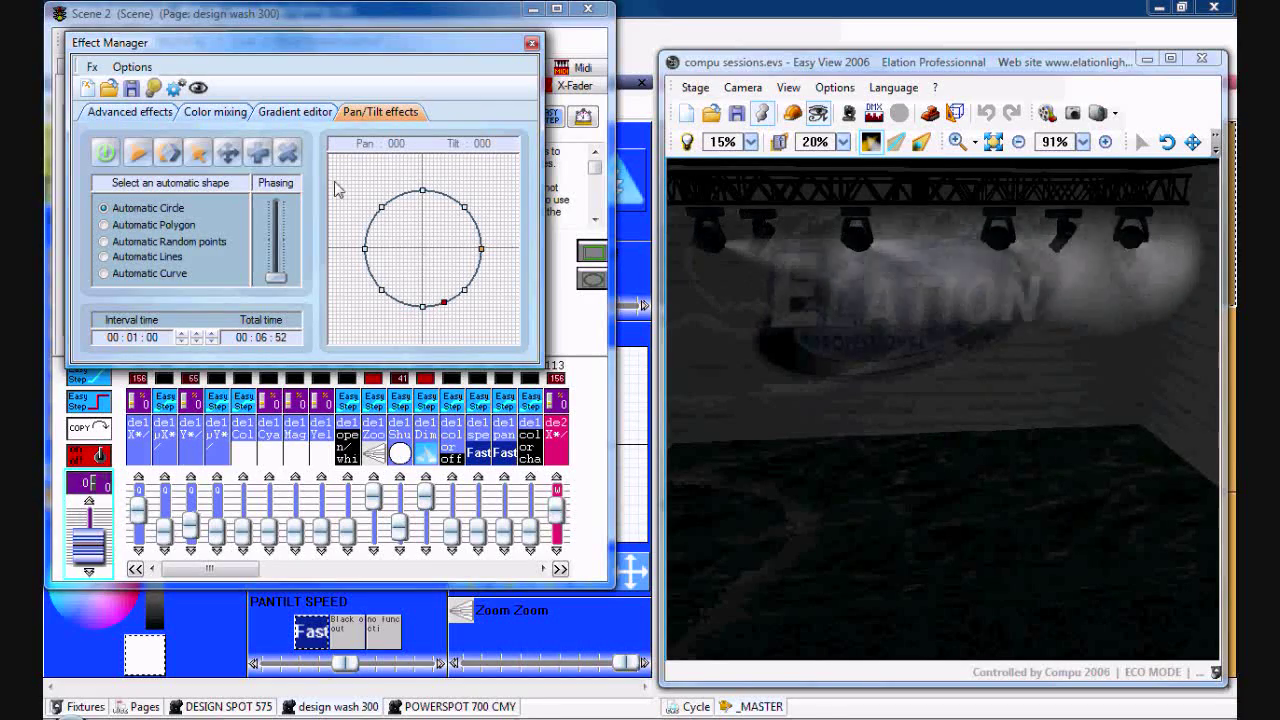
{"action": "left_click", "coordinate": [137, 155]}
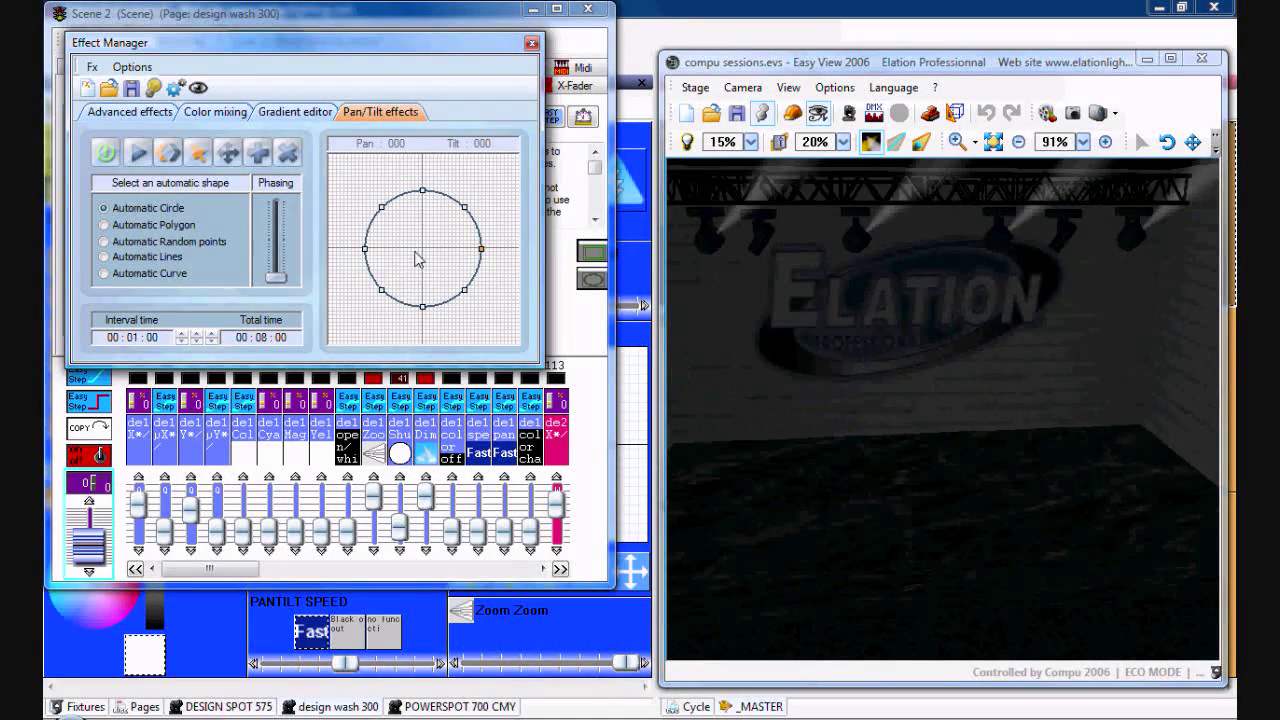
{"action": "left_click", "coordinate": [228, 158]}
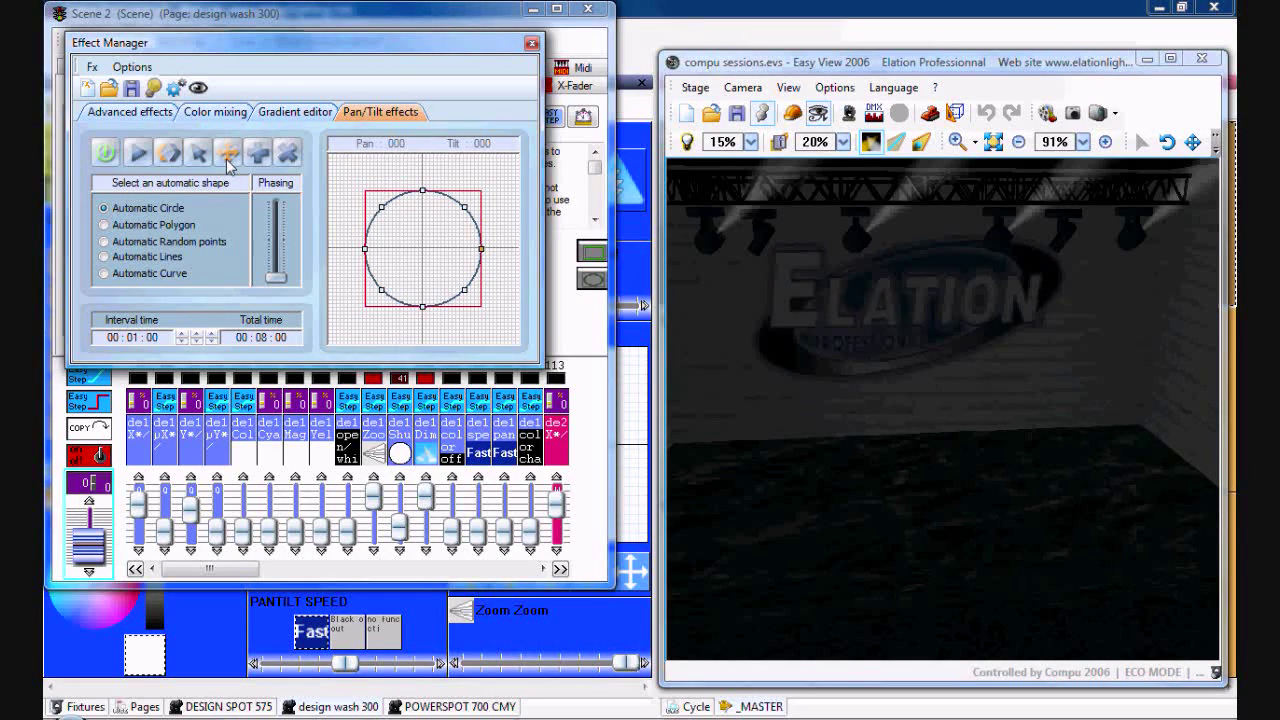
{"action": "left_click_drag", "start_coordinate": [413, 252], "coordinate": [386, 251]}
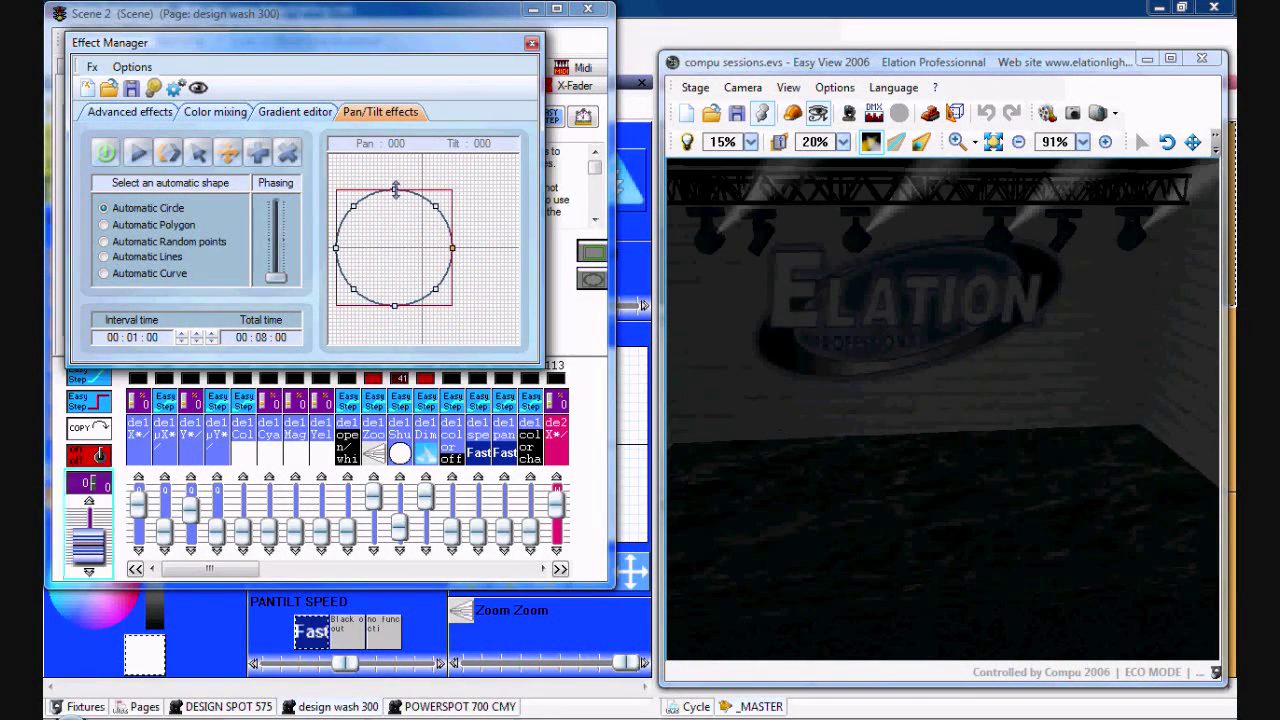
{"action": "left_click_drag", "start_coordinate": [395, 197], "coordinate": [389, 292]}
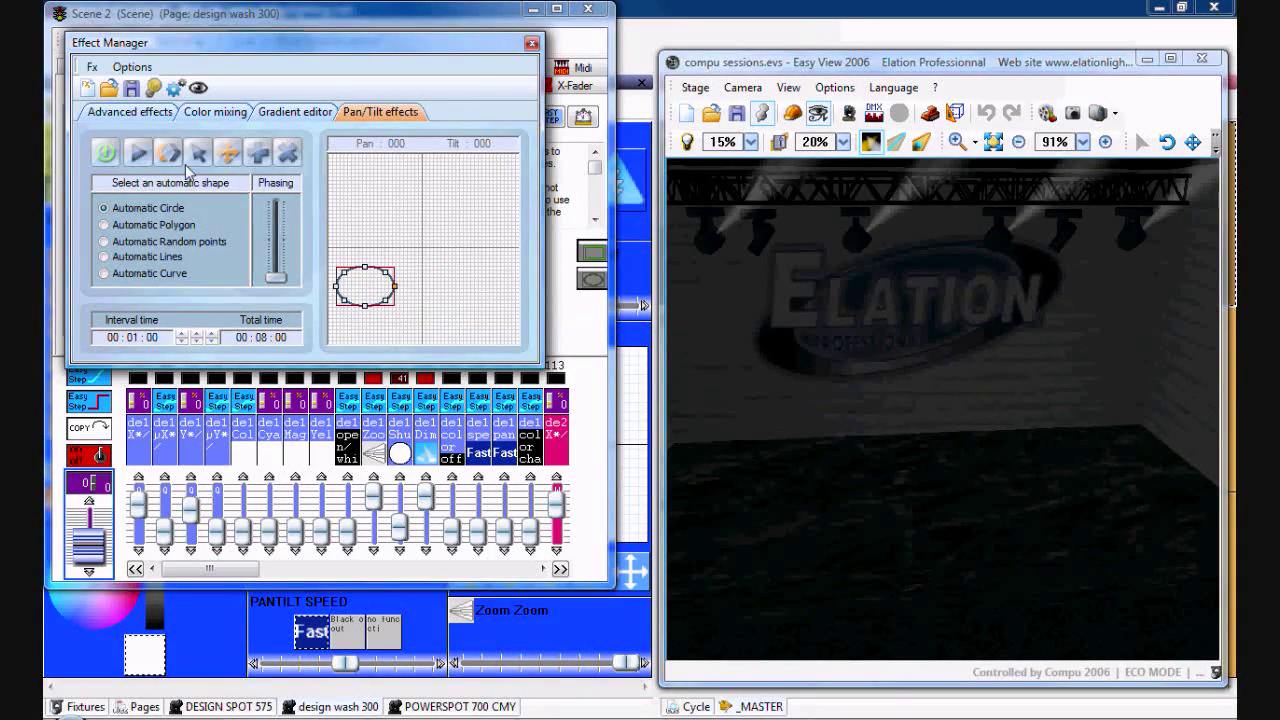
- Narrow the ellipse, raise phasing to spread the beams, then stop the pan/tilt effect
{"action": "left_click", "coordinate": [141, 157]}
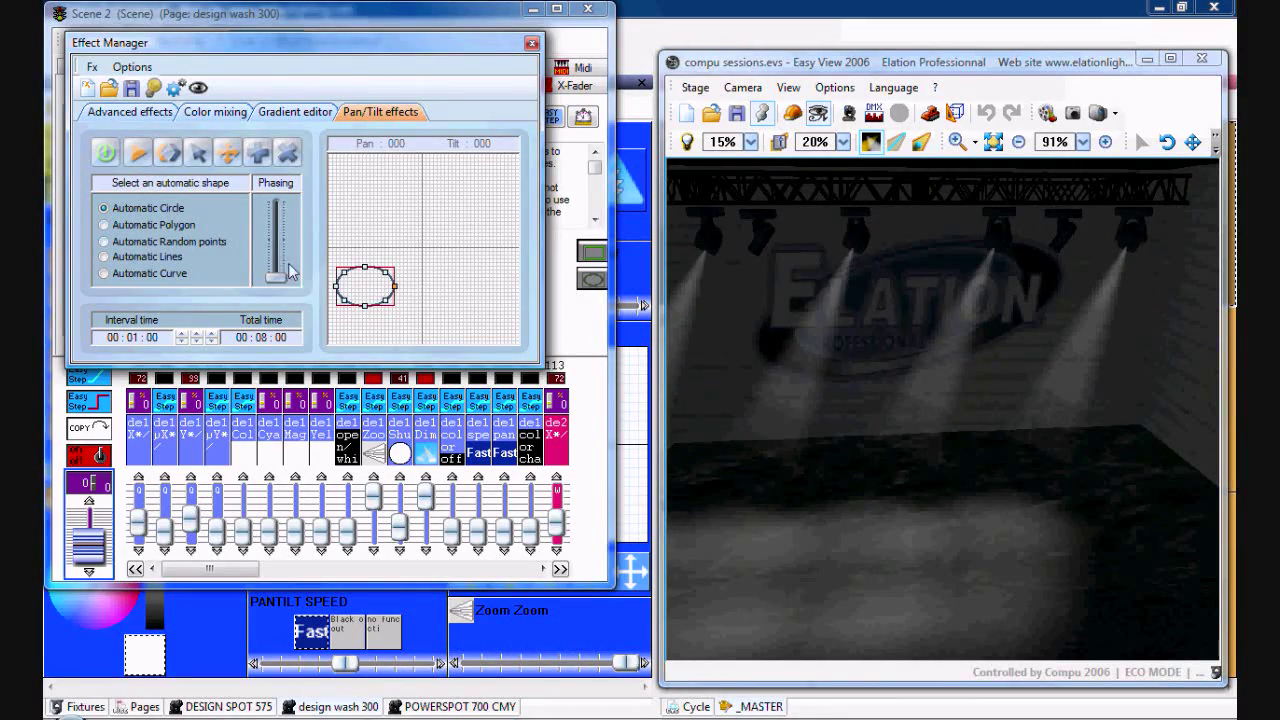
{"action": "left_click_drag", "start_coordinate": [396, 287], "coordinate": [380, 210]}
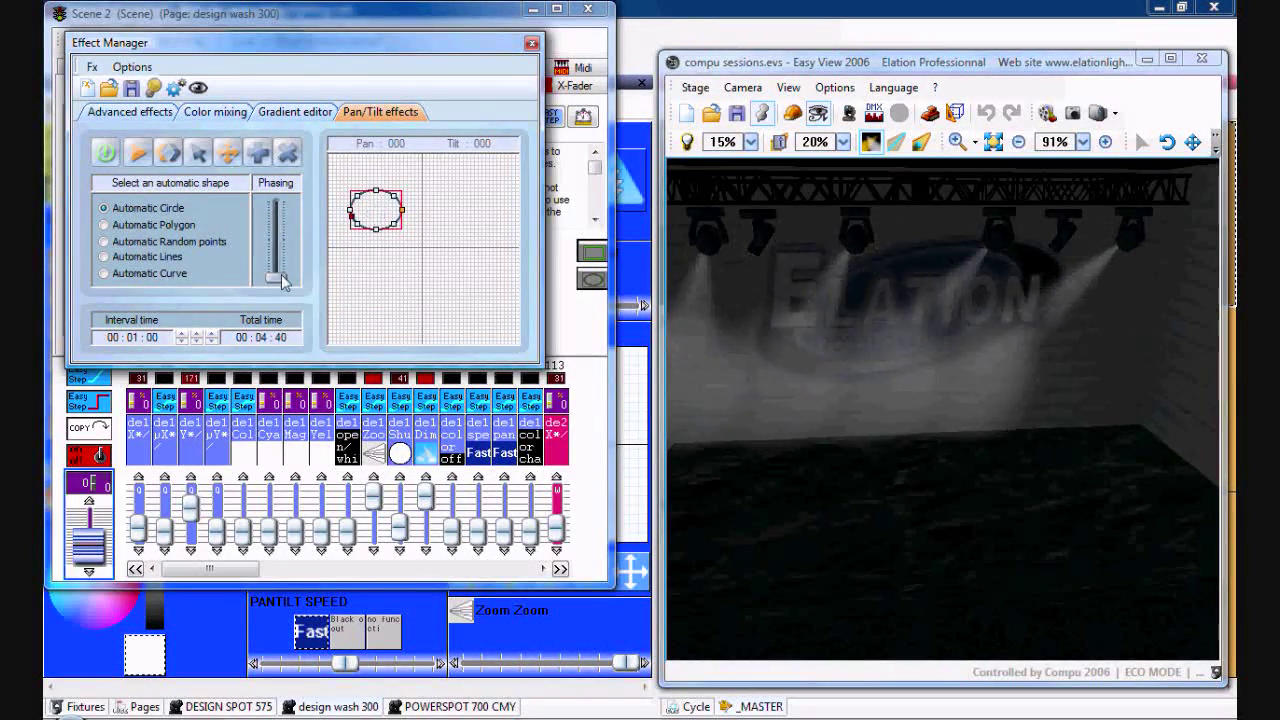
{"action": "left_click_drag", "start_coordinate": [283, 282], "coordinate": [278, 279]}
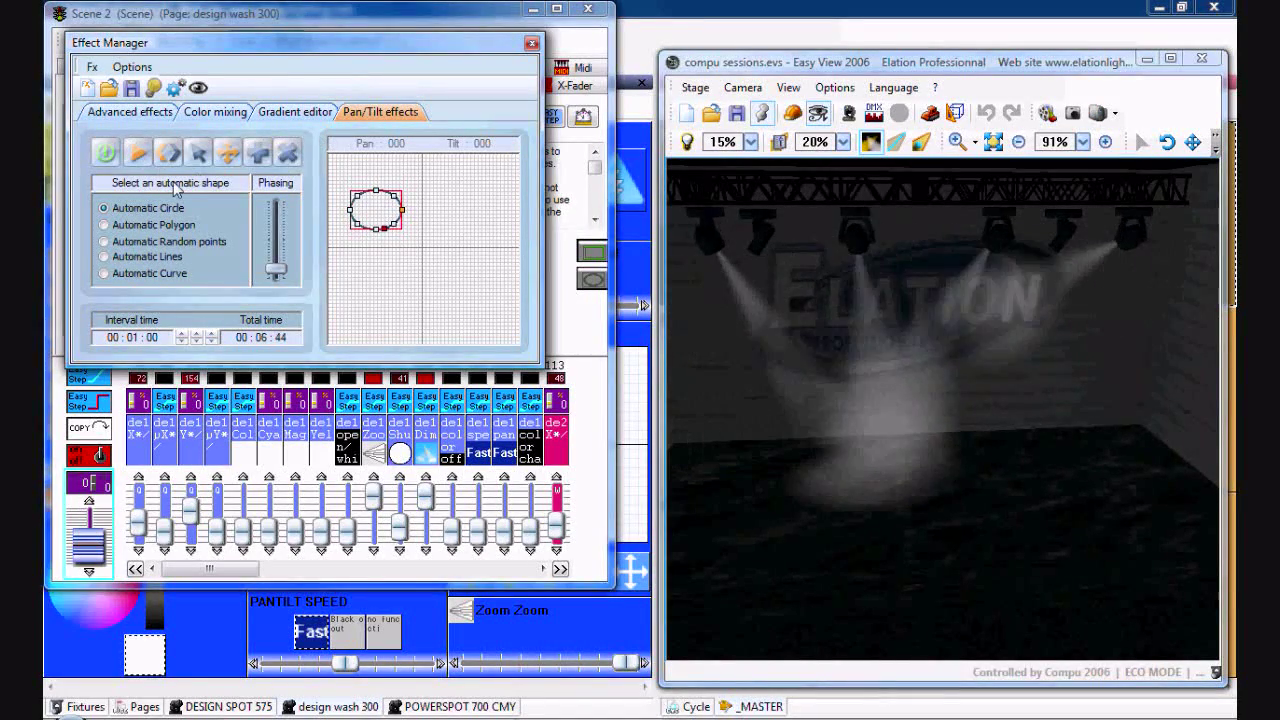
{"action": "left_click", "coordinate": [106, 155]}
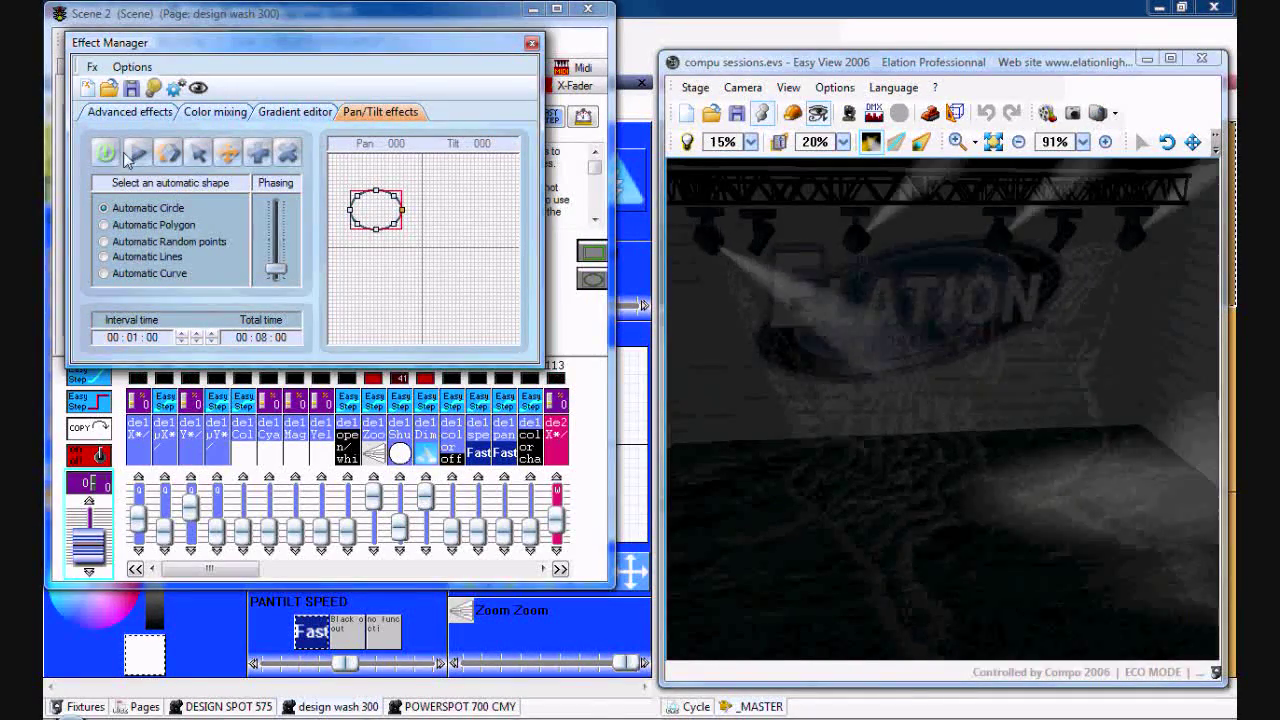
{"action": "left_click", "coordinate": [106, 153]}
{"action": "left_click", "coordinate": [125, 112]}
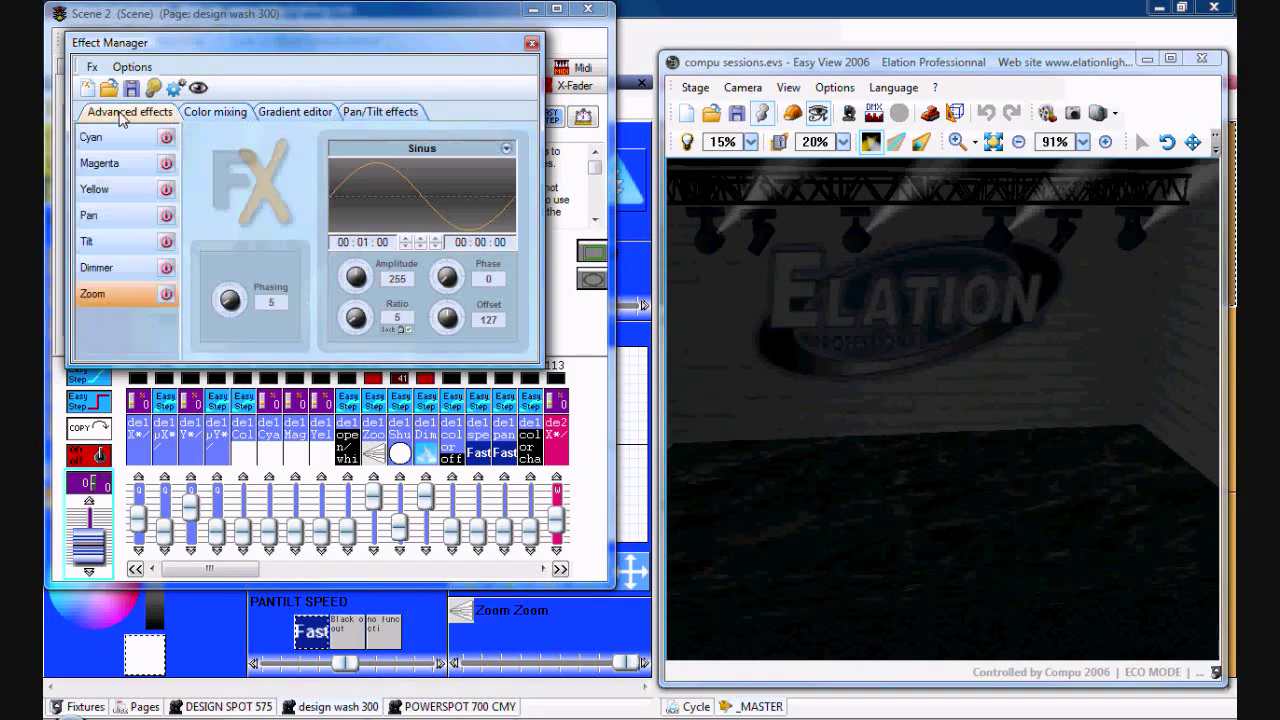
- Turn on the Cyan and Magenta effects and give Magenta a Sinus waveform
{"action": "left_click", "coordinate": [168, 139]}
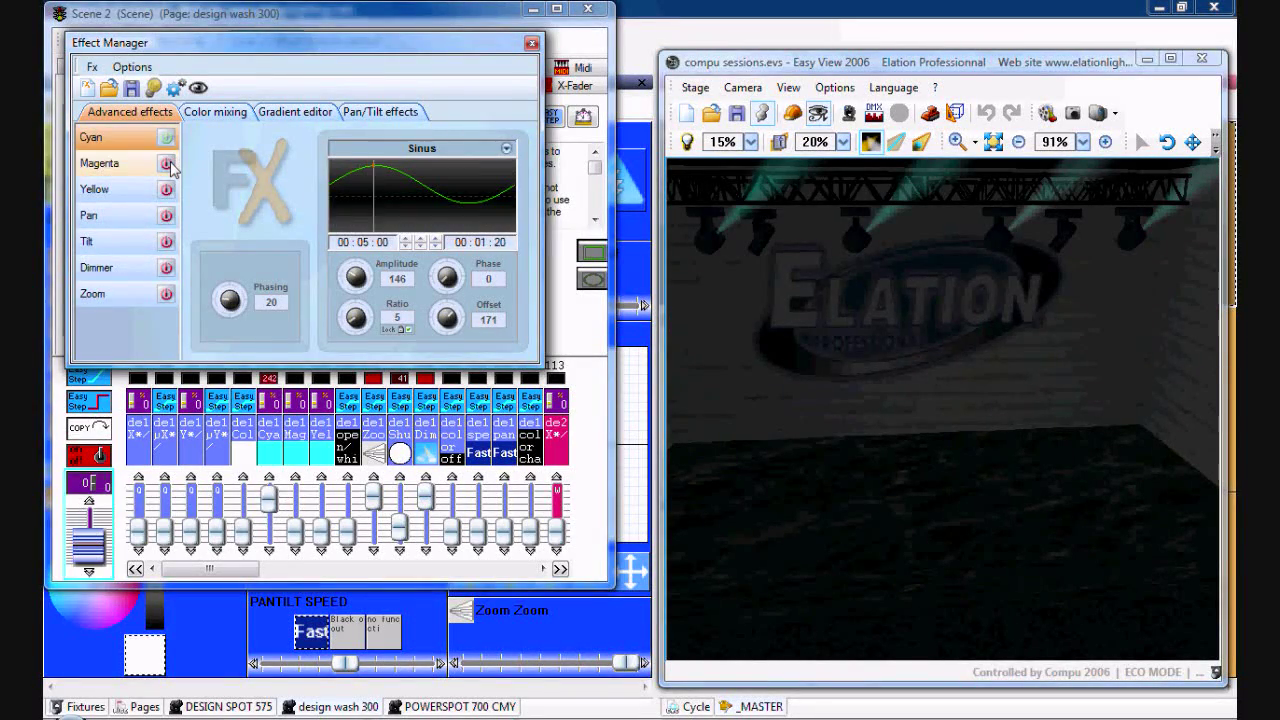
{"action": "left_click", "coordinate": [168, 165]}
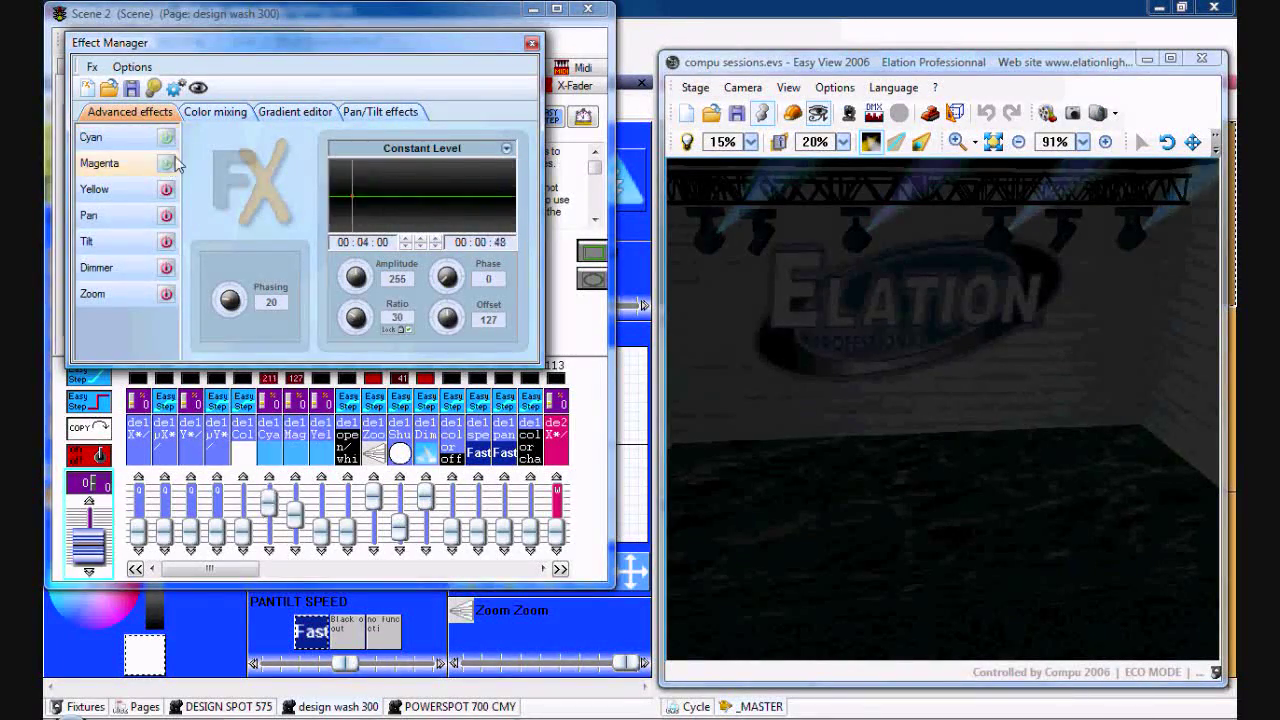
{"action": "left_click", "coordinate": [365, 150]}
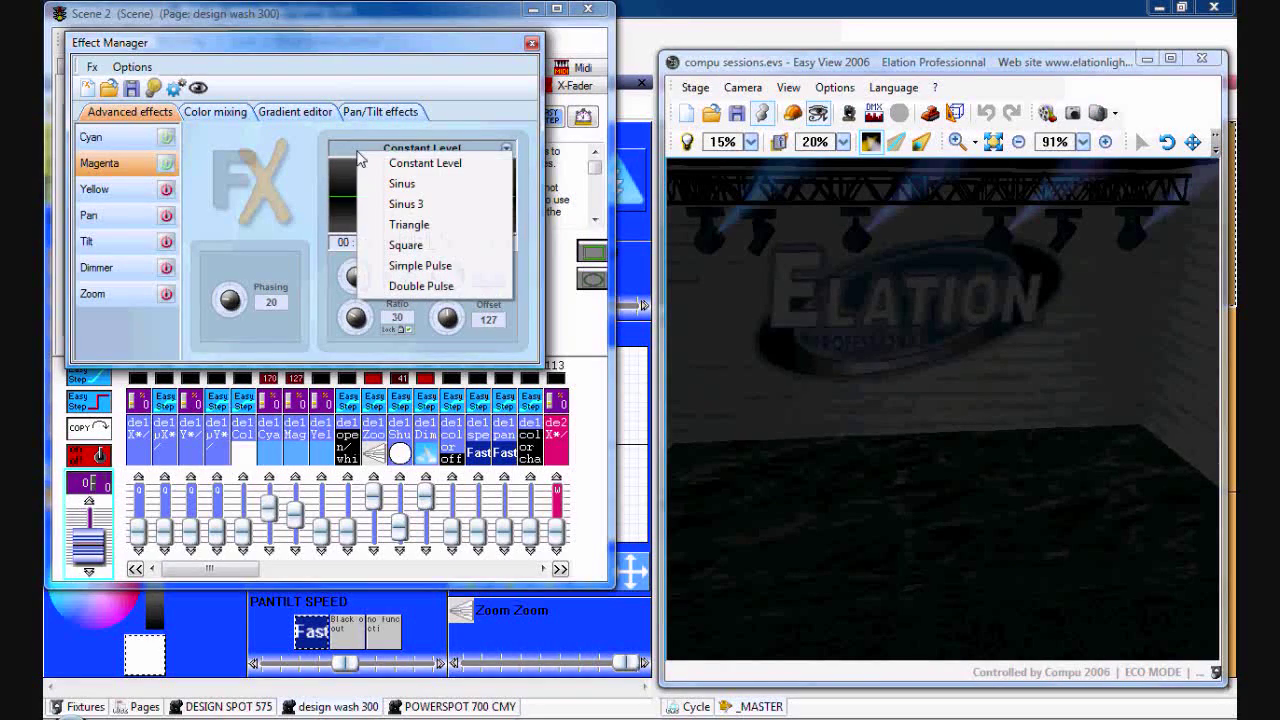
{"action": "left_click", "coordinate": [372, 184]}
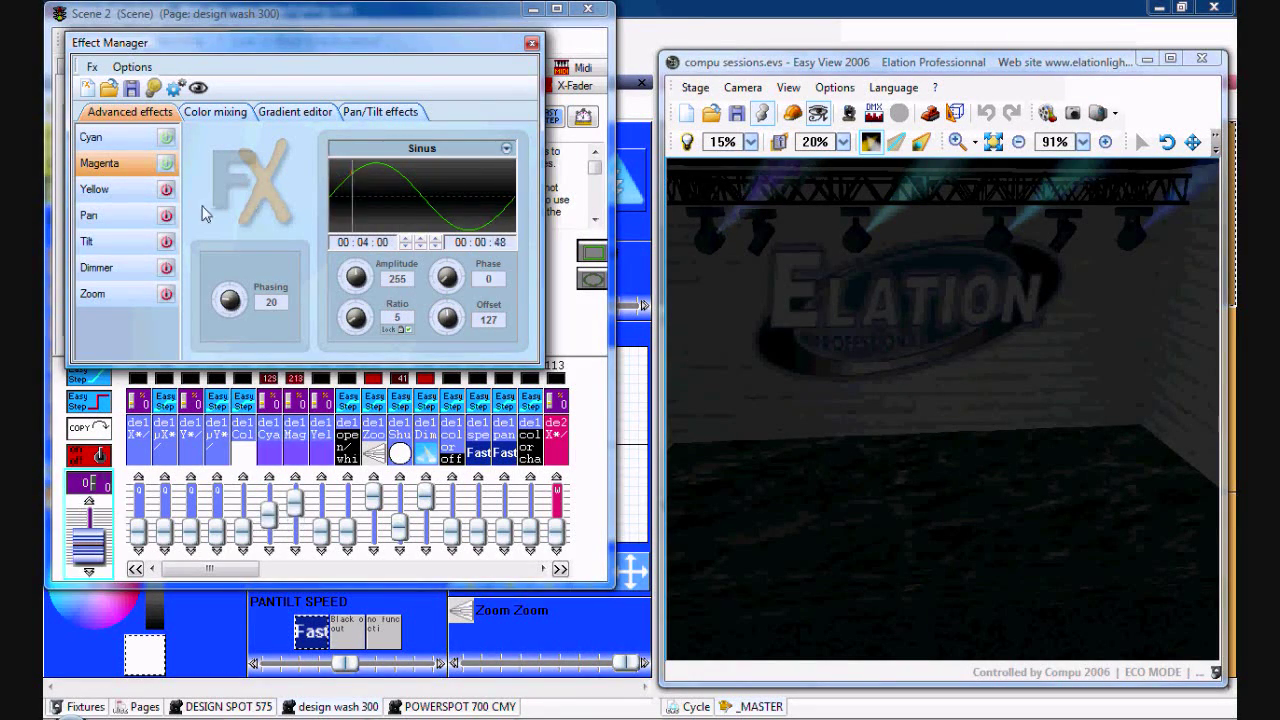
- Set Cyan's waveform to Constant Level and raise its offset slightly
{"action": "left_click", "coordinate": [145, 143]}
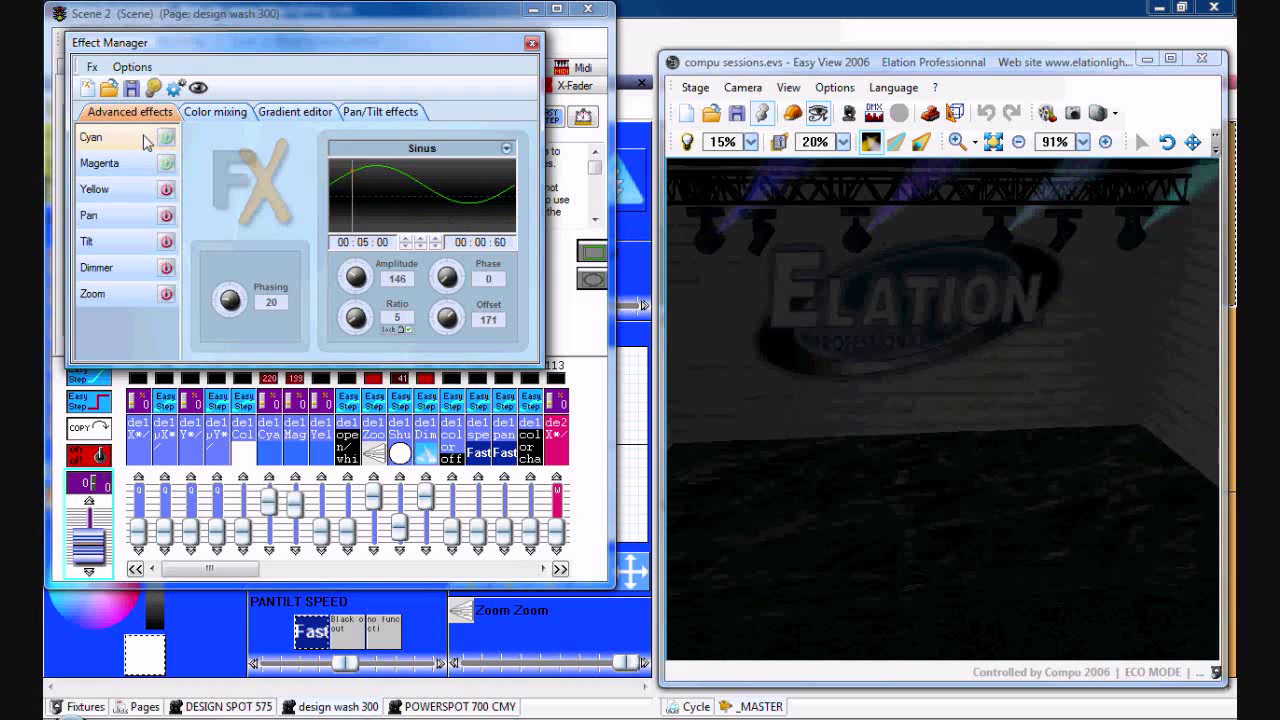
{"action": "left_click", "coordinate": [387, 155]}
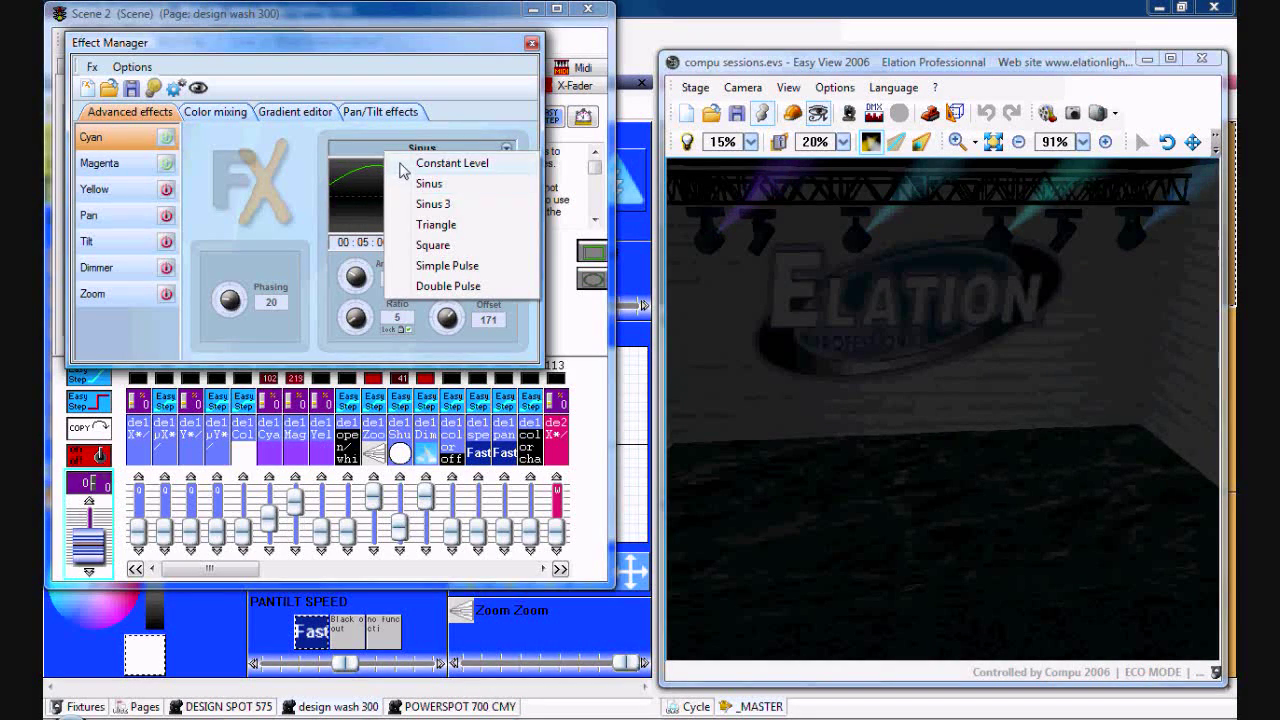
{"action": "left_click", "coordinate": [402, 163]}
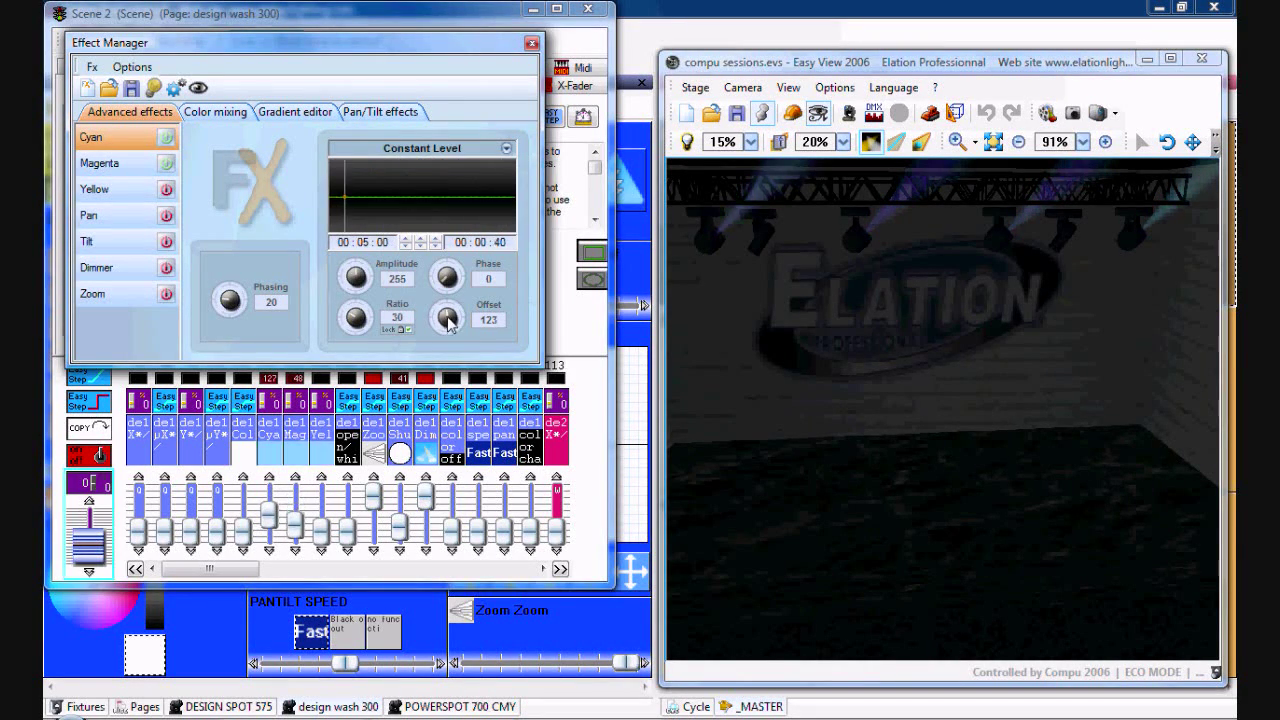
{"action": "left_click_drag", "start_coordinate": [455, 303], "coordinate": [455, 296]}
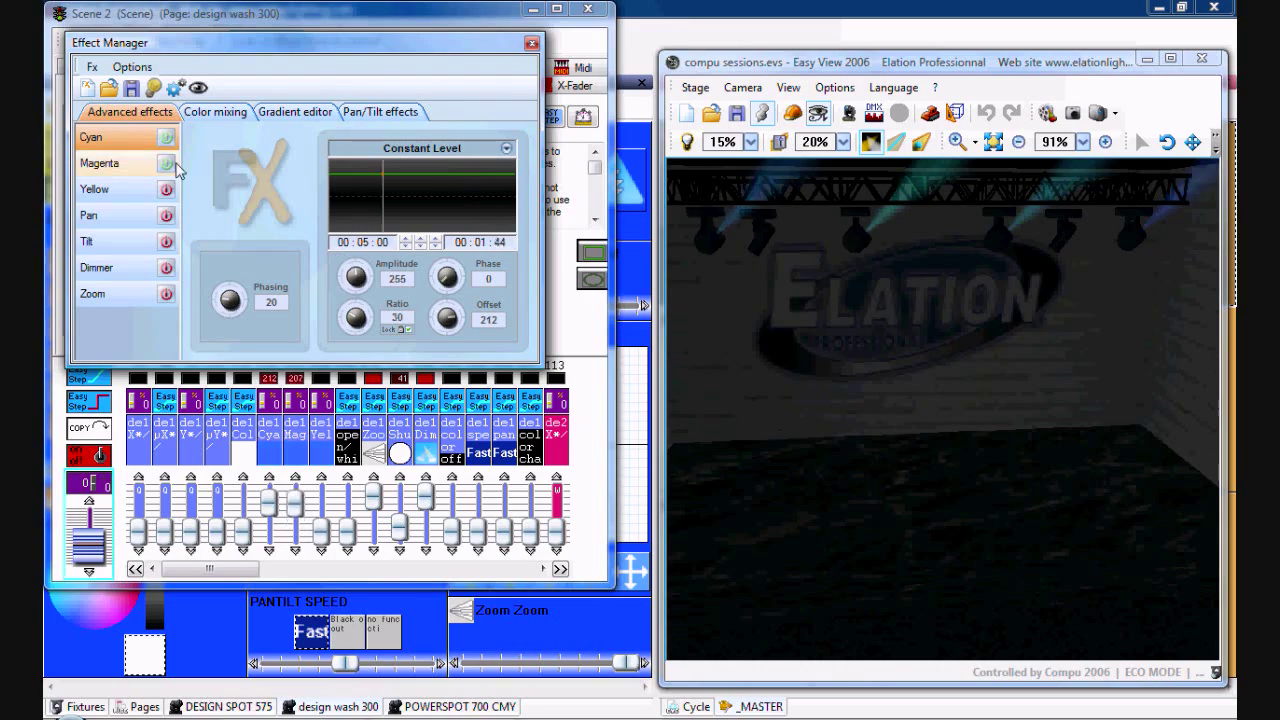
- Shorten Magenta's duration to 00:02:00 and switch on the Zoom effect
{"action": "left_click", "coordinate": [120, 163]}
{"action": "left_click", "coordinate": [419, 246]}
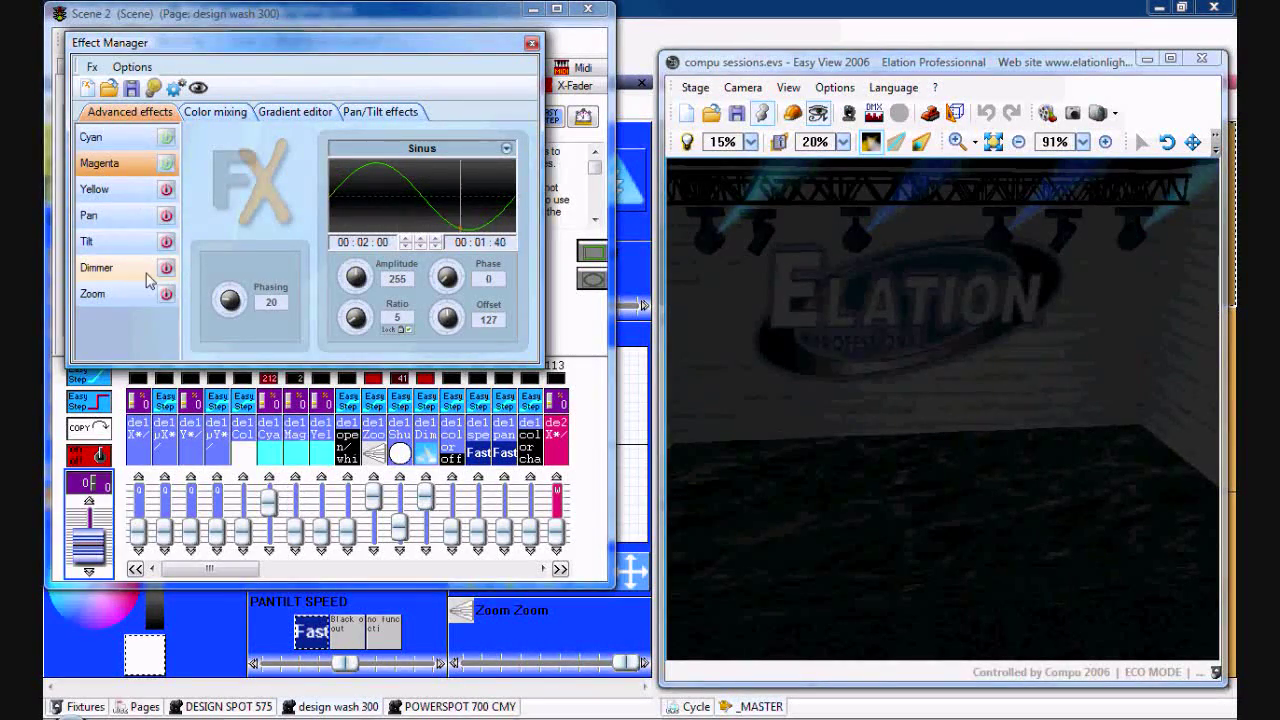
{"action": "left_click", "coordinate": [166, 293]}
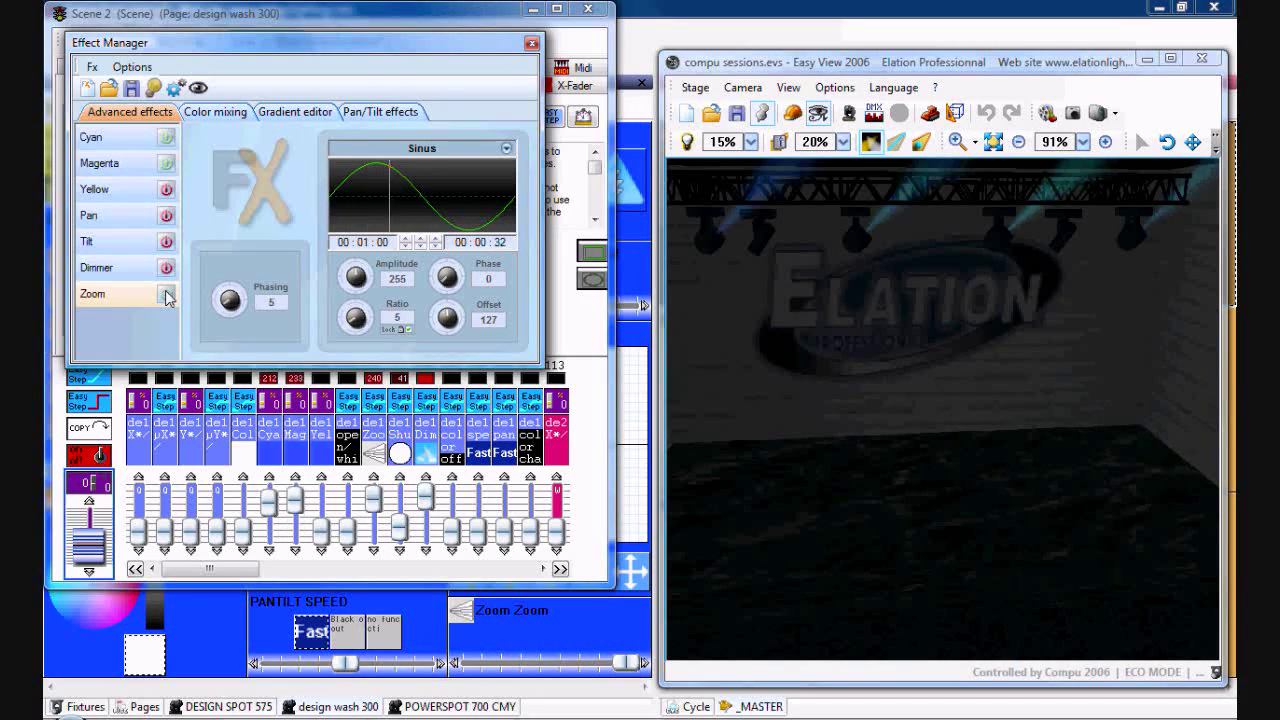
{"action": "left_click", "coordinate": [167, 294]}
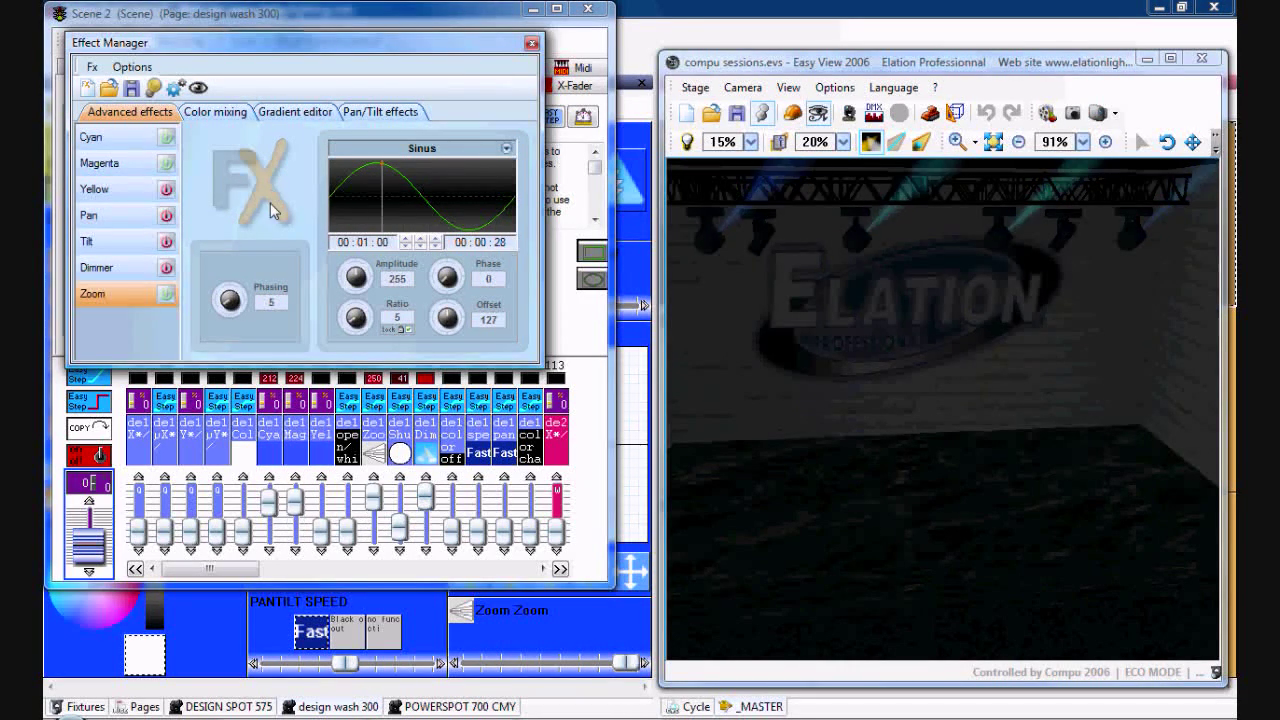
- Turn on the Pan/Tilt effect with an 8-point Automatic Circle
{"action": "left_click", "coordinate": [368, 113]}
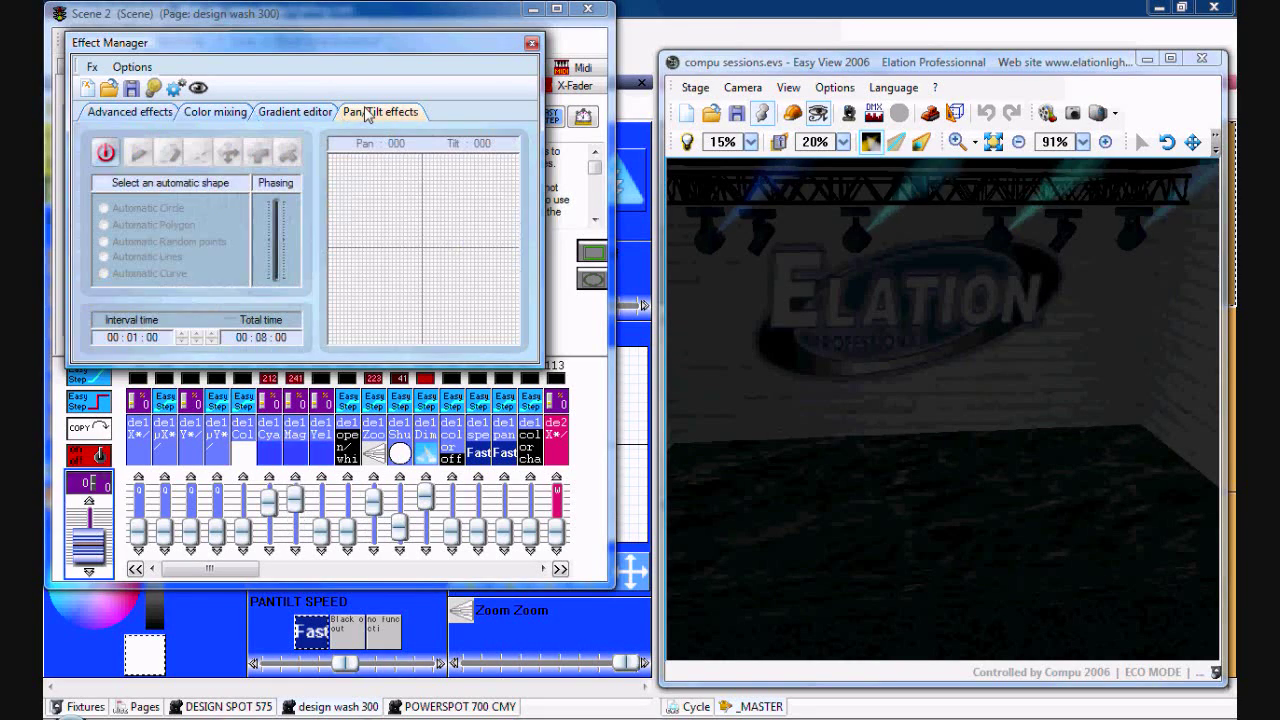
{"action": "left_click", "coordinate": [107, 152]}
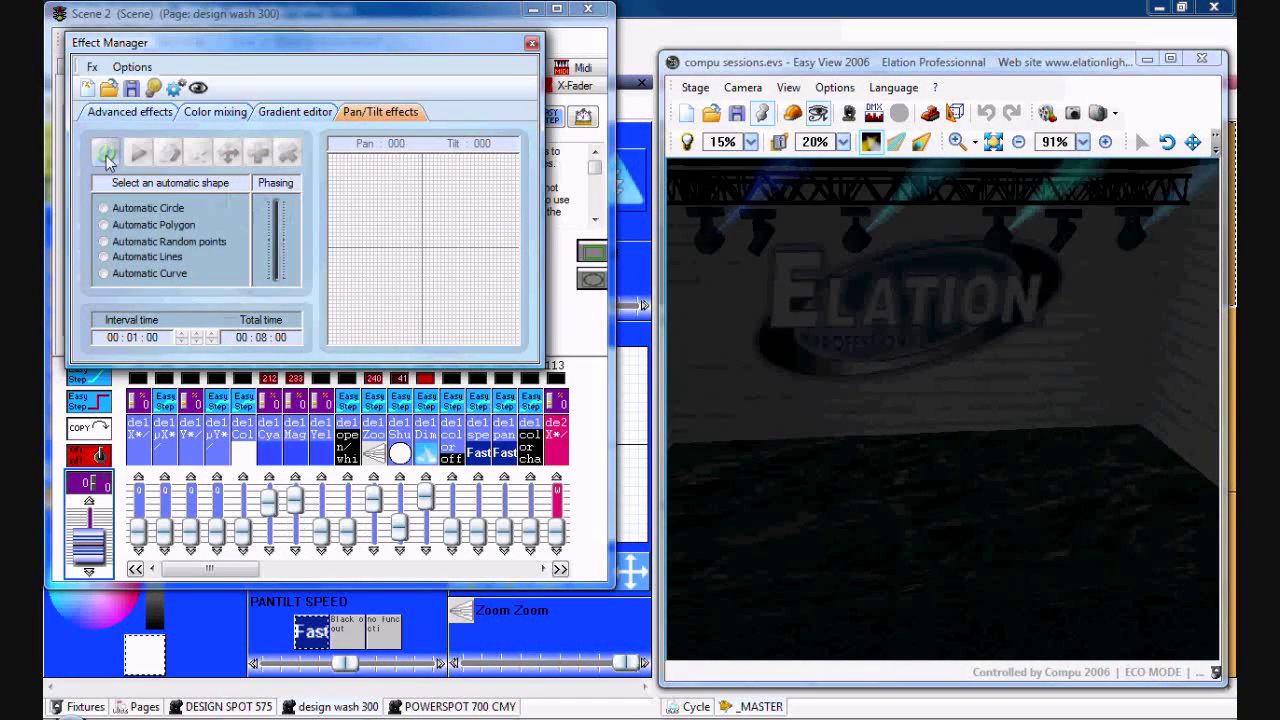
{"action": "left_click", "coordinate": [105, 209]}
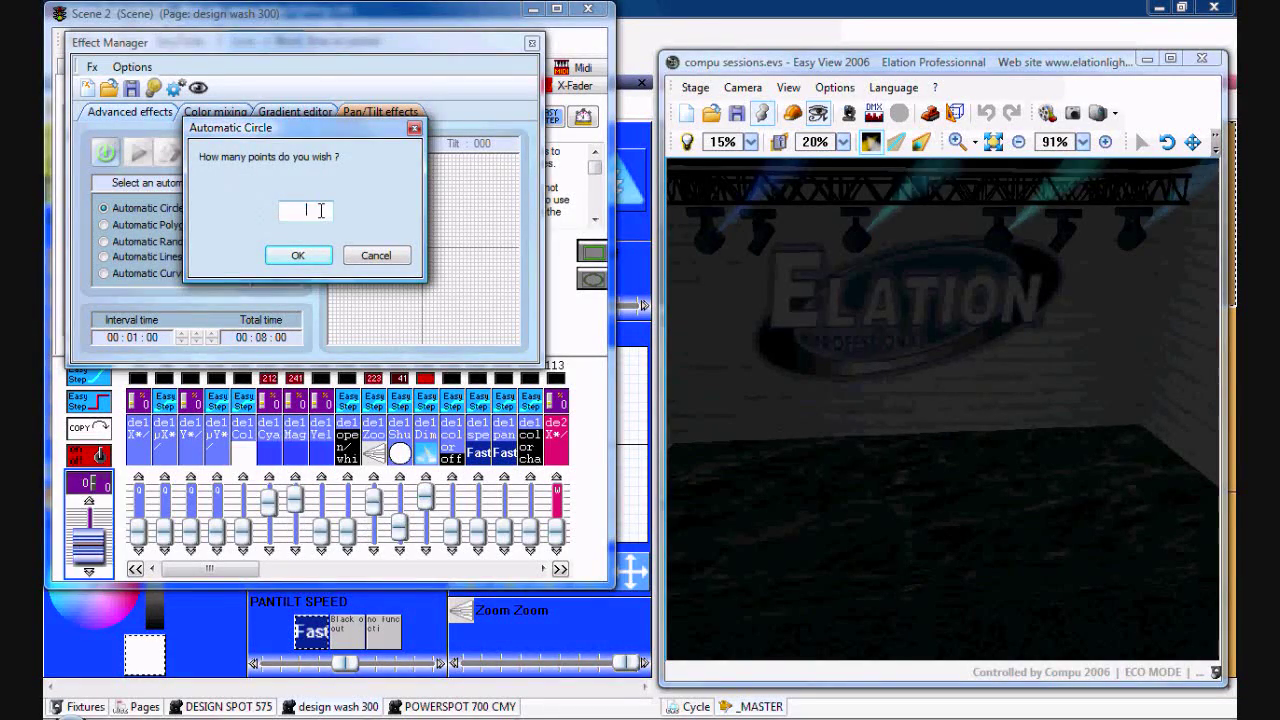
{"action": "left_click", "coordinate": [282, 257]}
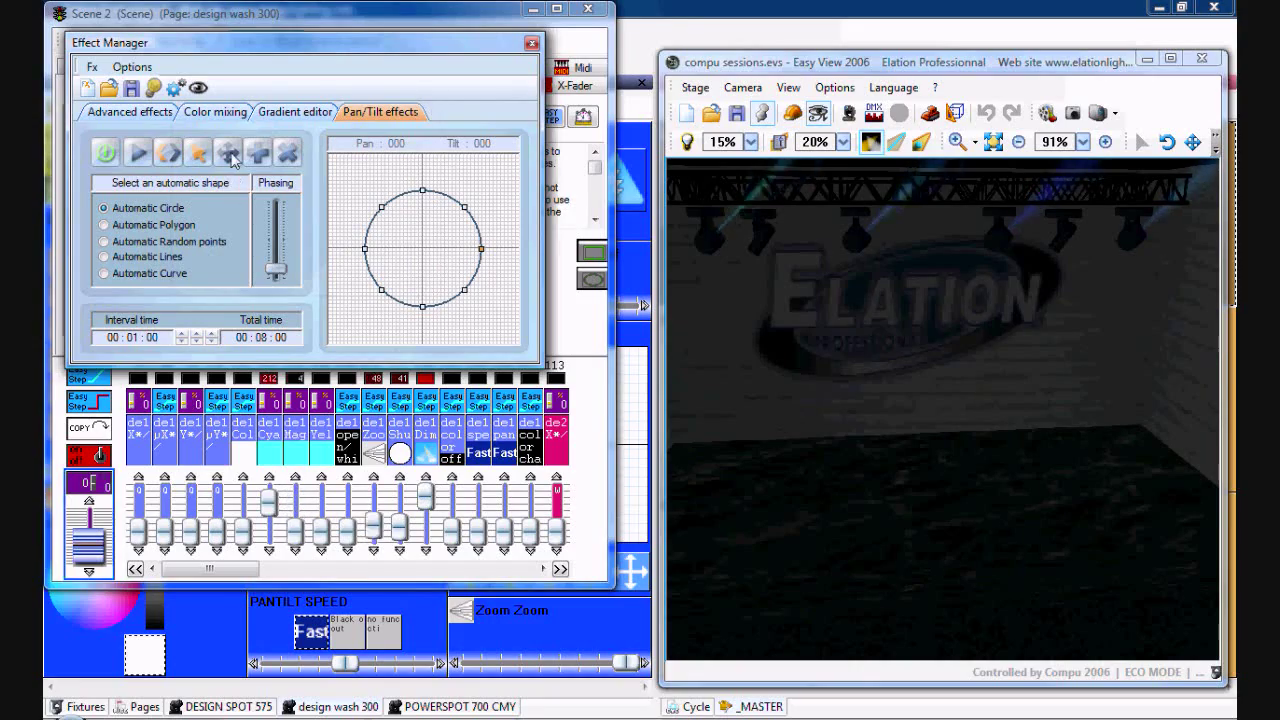
- Move the circle toward the grid's upper left and squash it into a flat ellipse
{"action": "left_click", "coordinate": [231, 156]}
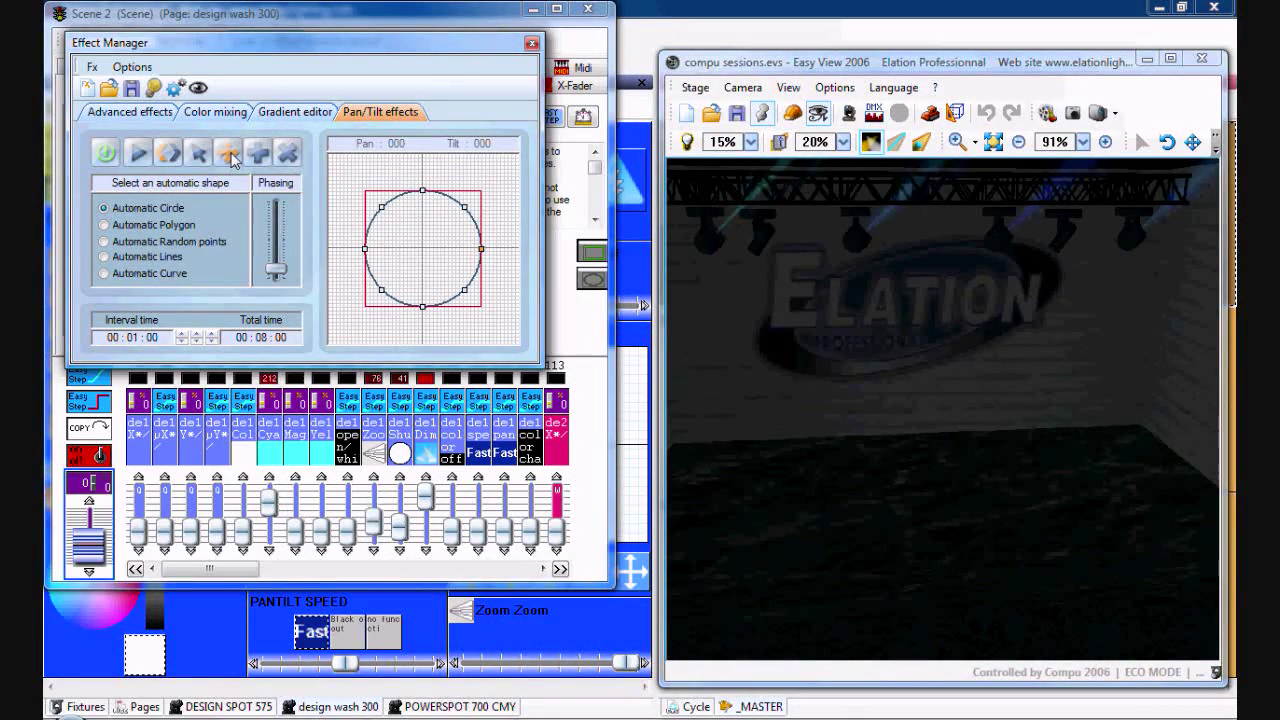
{"action": "left_click_drag", "start_coordinate": [424, 256], "coordinate": [413, 235]}
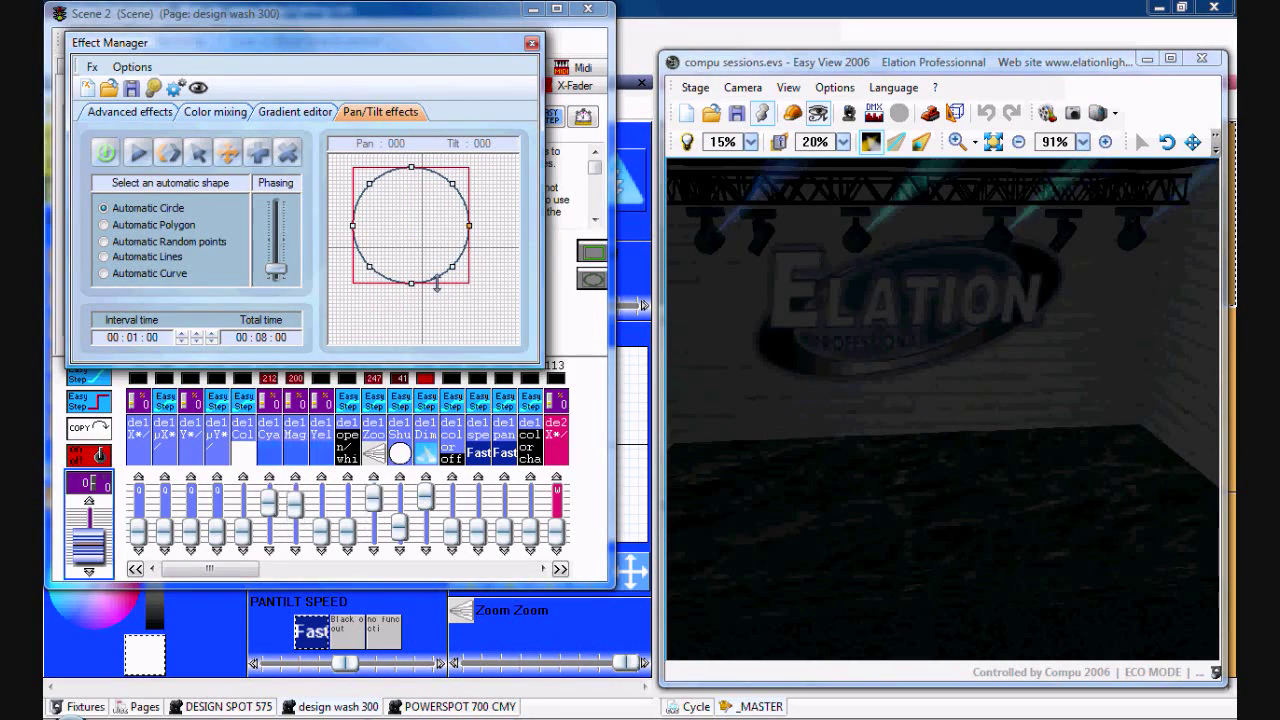
{"action": "left_click_drag", "start_coordinate": [436, 285], "coordinate": [434, 227]}
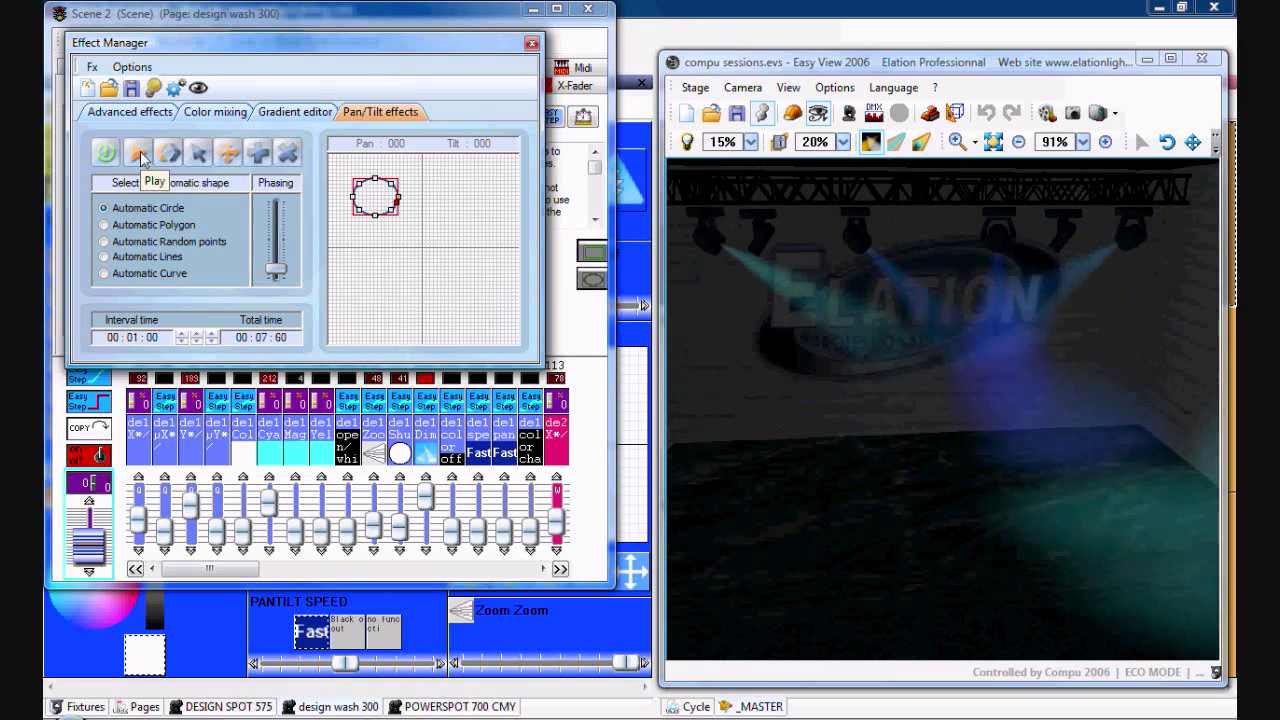
- Tilt the Easy View stage and drag the pan/tilt circle to the grid centre
{"action": "mouse_move", "coordinate": [853, 292]}
{"action": "left_mouse_down"}
{"action": "mouse_move", "coordinate": [853, 304]}
{"action": "mouse_move", "coordinate": [853, 262]}
{"action": "mouse_move", "coordinate": [833, 291]}
{"action": "left_mouse_up"}
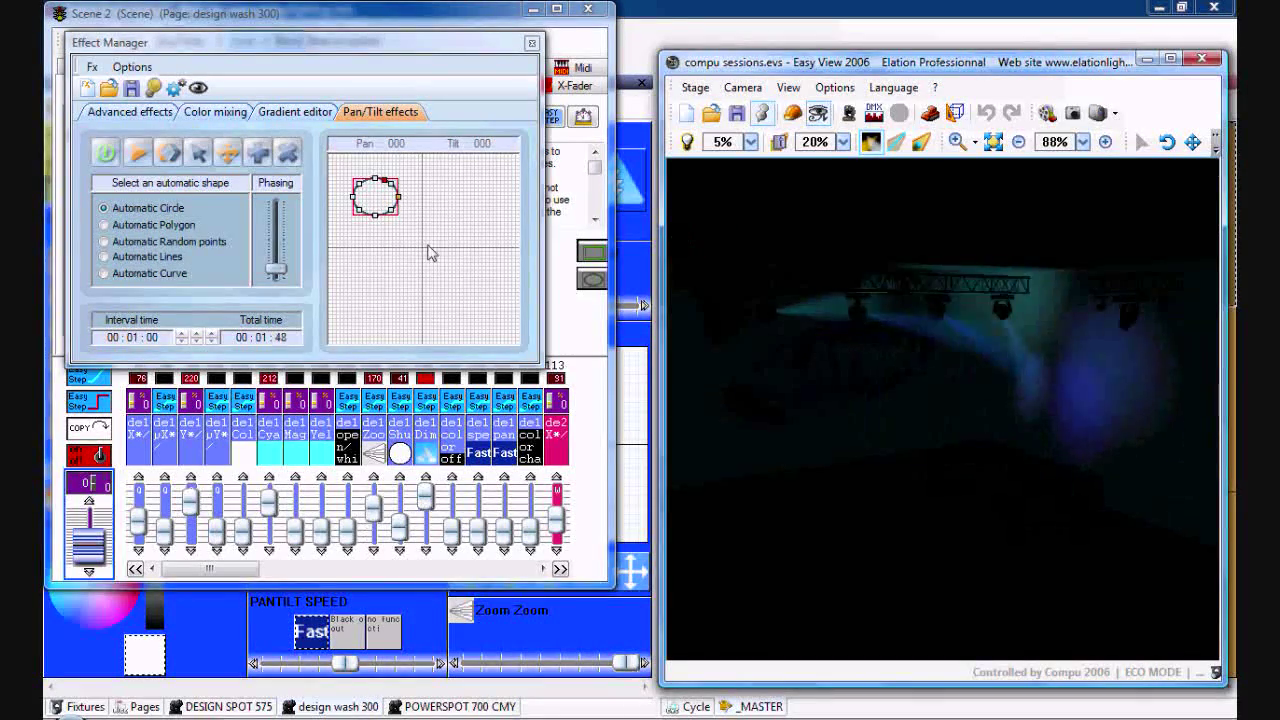
{"action": "left_click", "coordinate": [373, 198]}
{"action": "left_click_drag", "start_coordinate": [373, 198], "coordinate": [414, 246]}
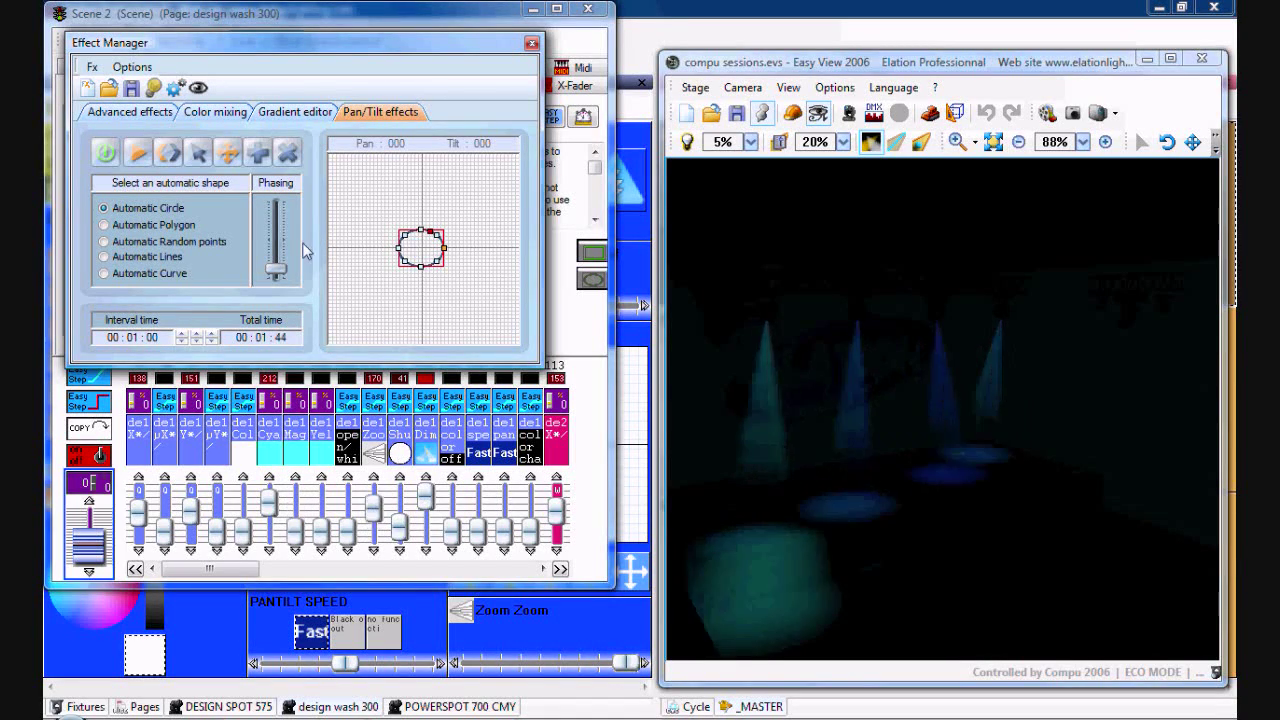
- Lower the phasing from 014 to 010 and set interval time to 00:00:88
{"action": "left_click", "coordinate": [278, 272]}
{"action": "left_click_drag", "start_coordinate": [280, 276], "coordinate": [280, 279]}
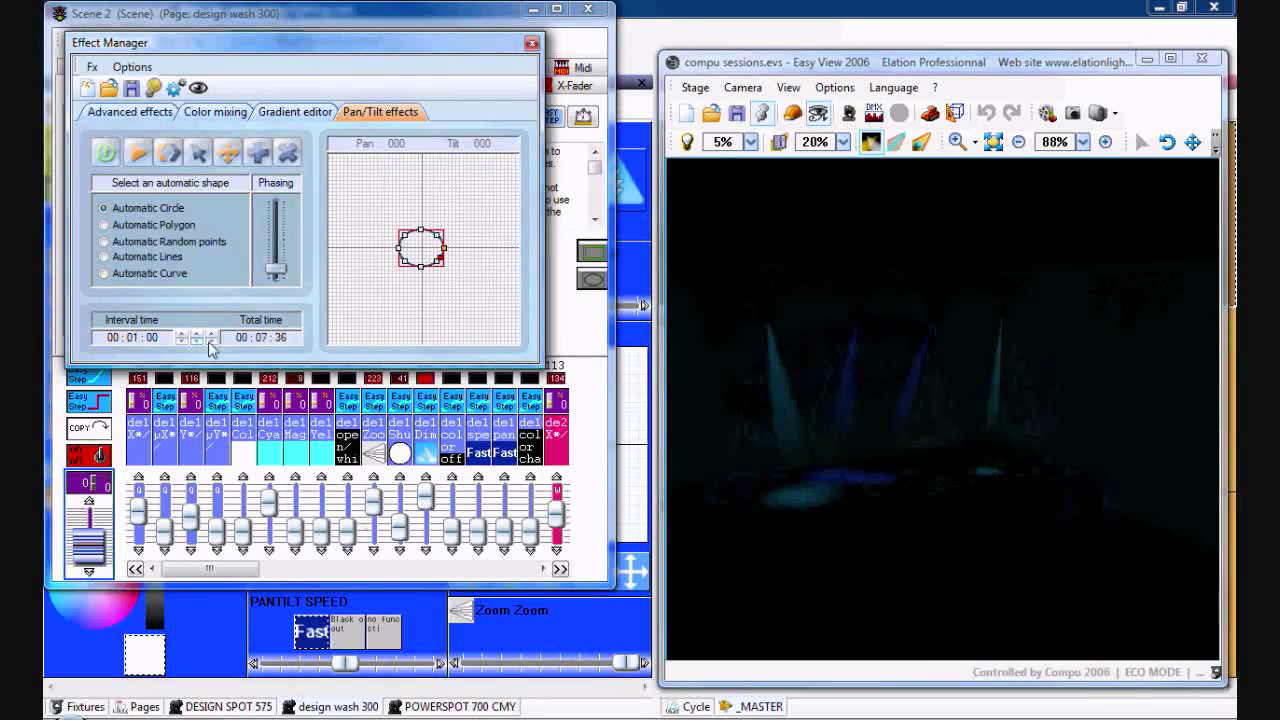
{"action": "left_click", "coordinate": [211, 338]}
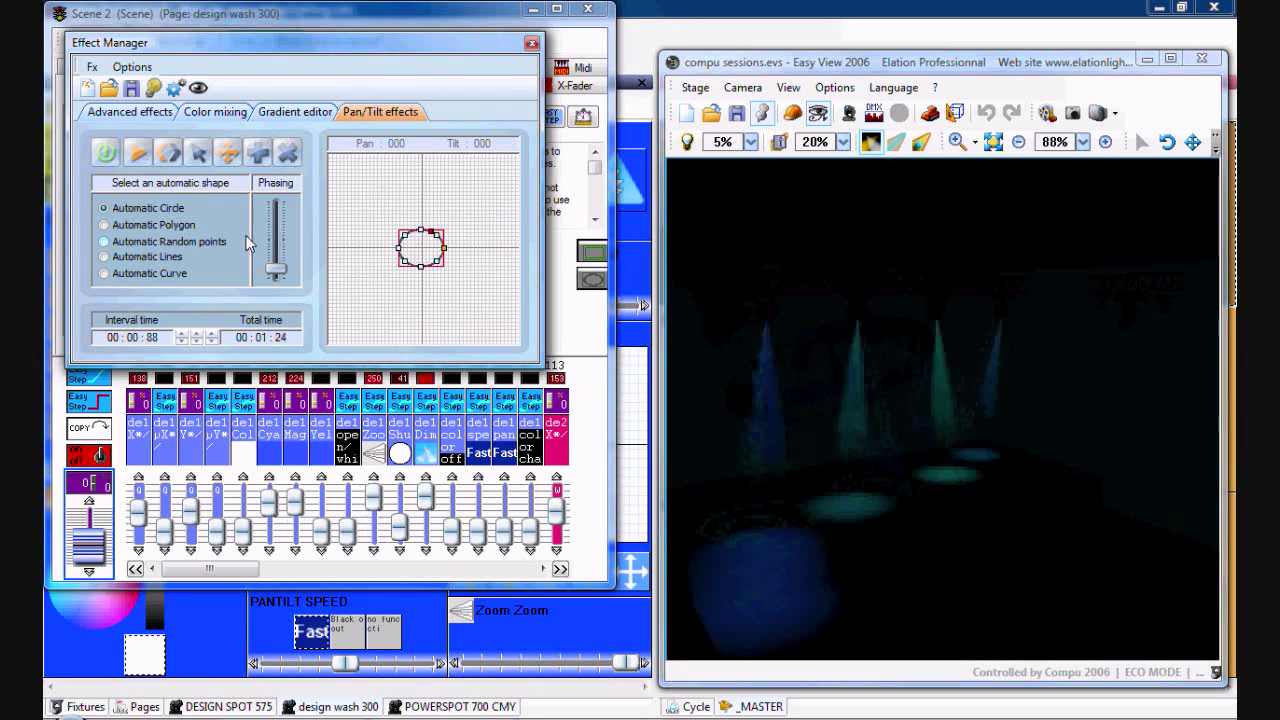
- Generate the effects into Scene 2's steps with Fx > Generate and close Effect Manager
{"action": "left_click", "coordinate": [93, 70]}
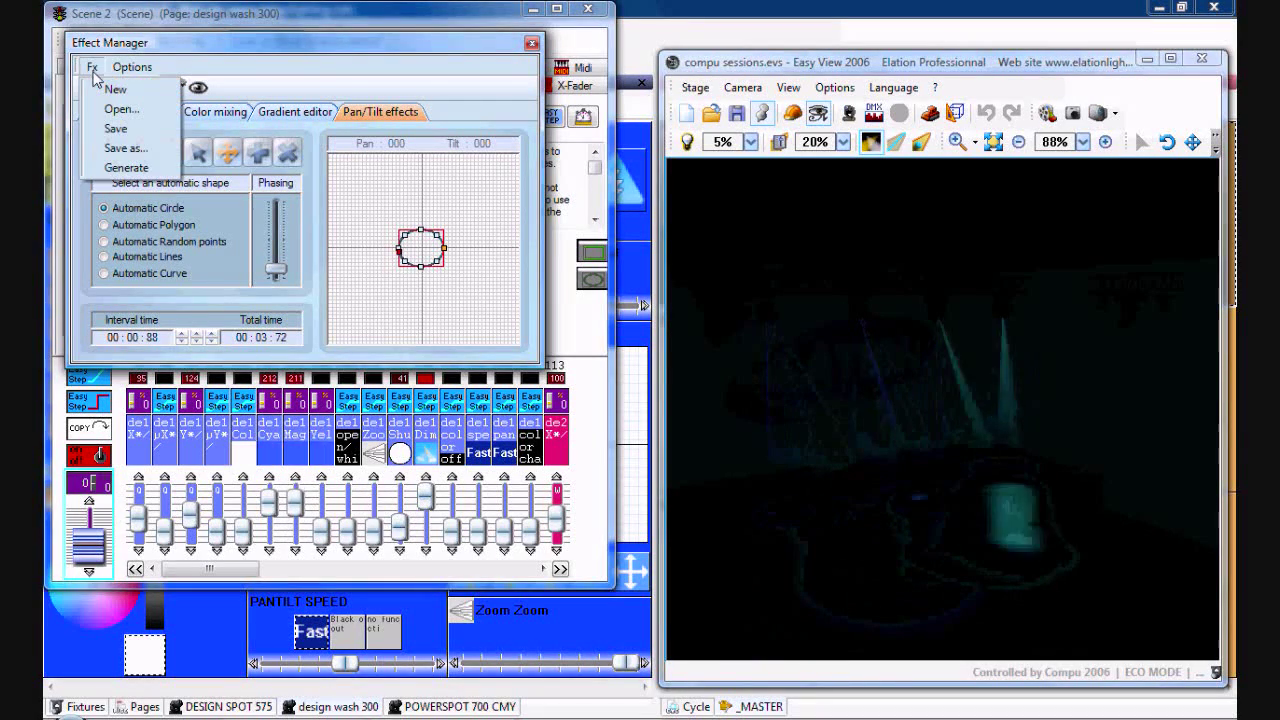
{"action": "left_click", "coordinate": [128, 169]}
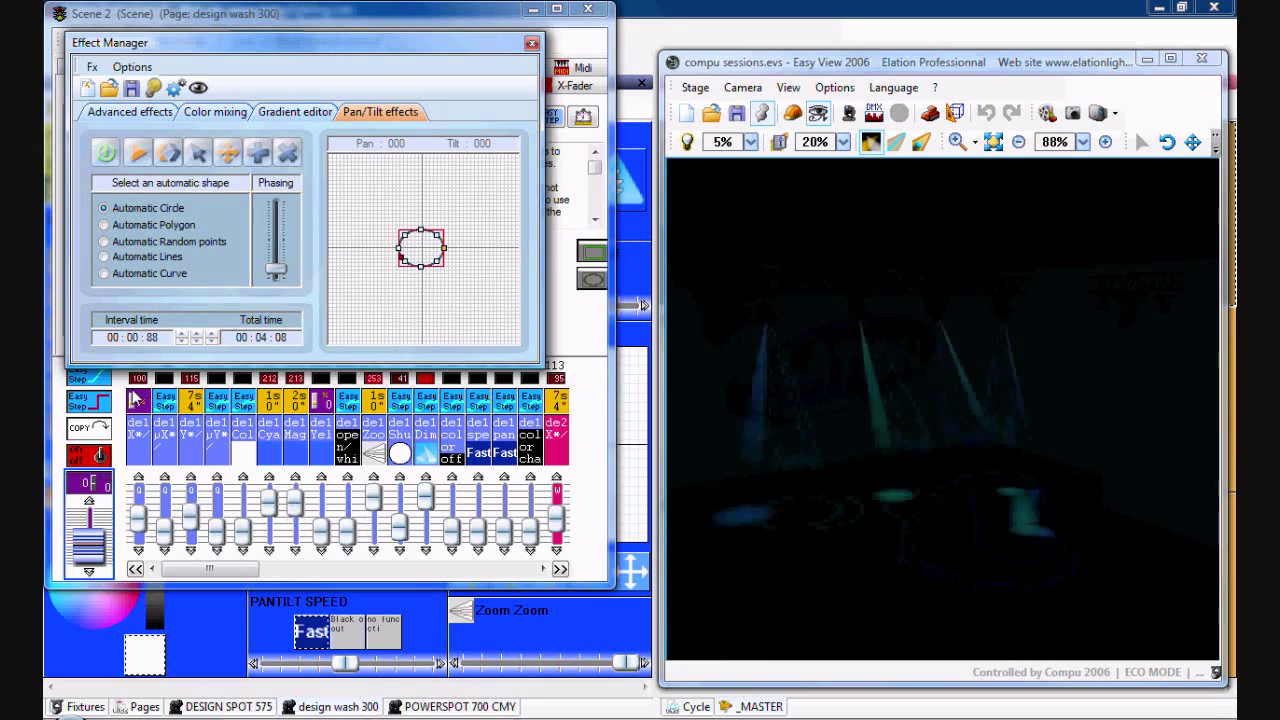
{"action": "left_click", "coordinate": [531, 45]}
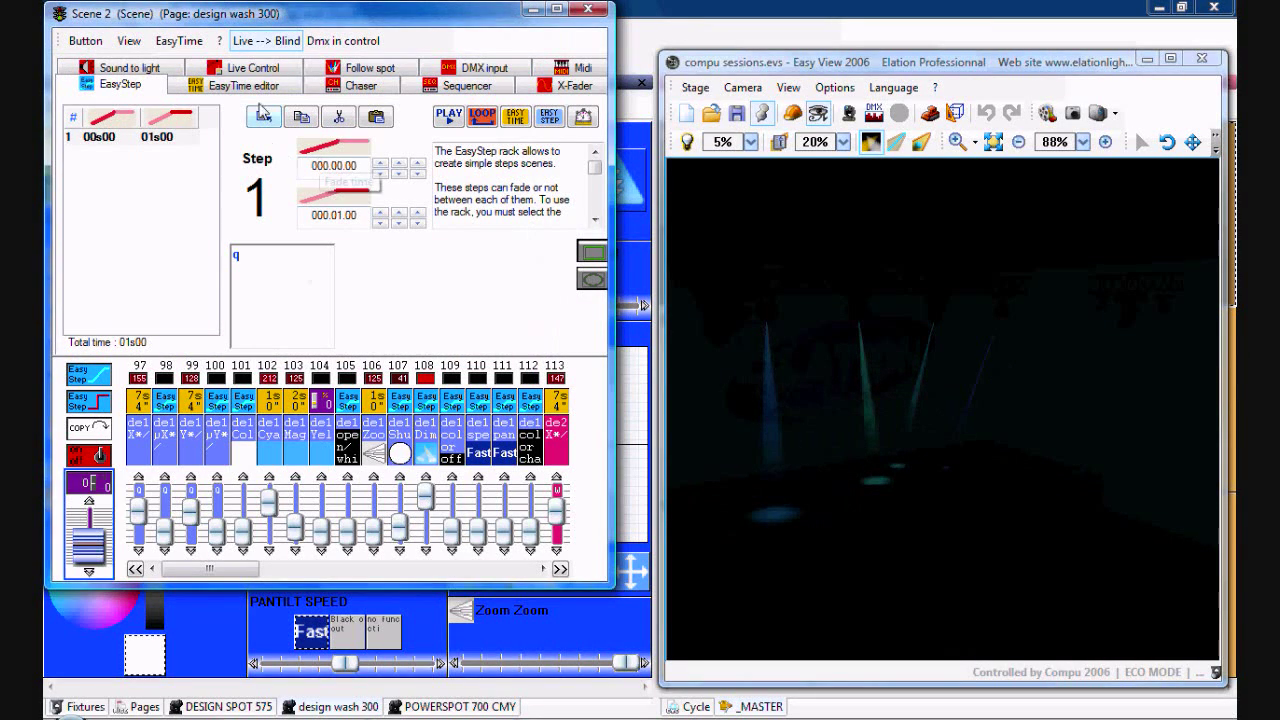
- Play the scene, view the EasyTime timeline, then save and close Scene 2
{"action": "left_click", "coordinate": [440, 120]}
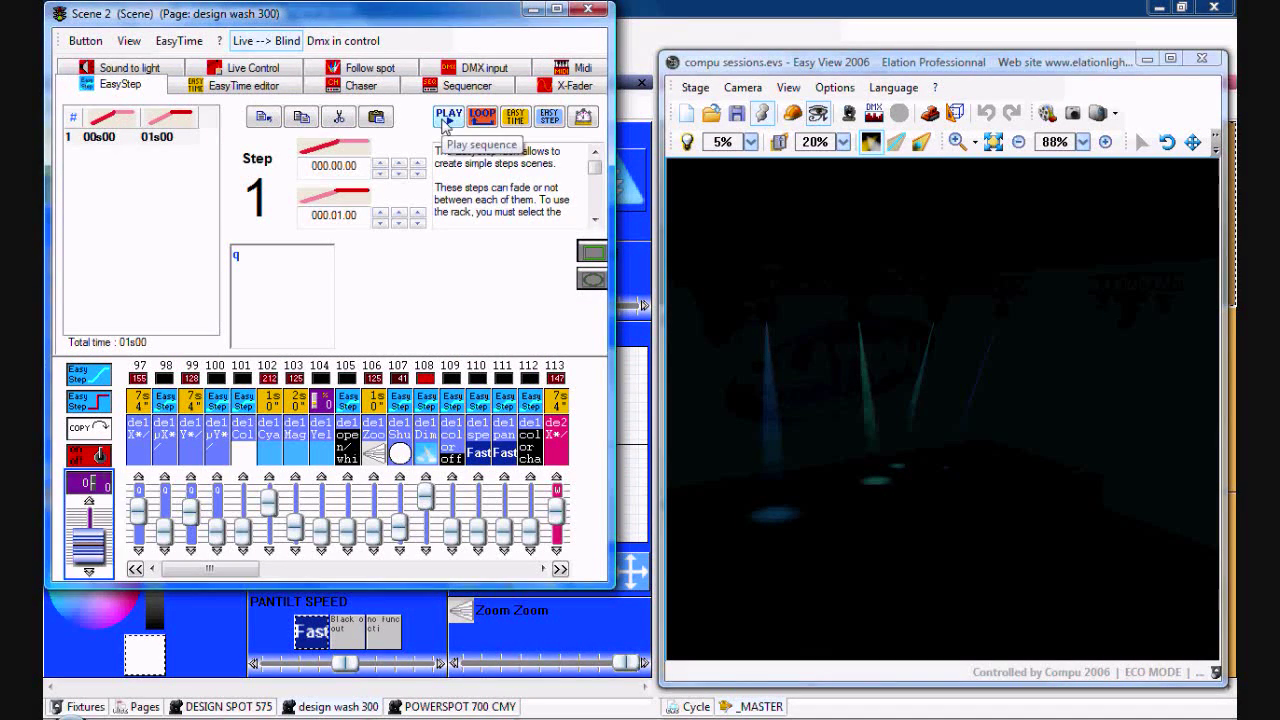
{"action": "left_click", "coordinate": [220, 88]}
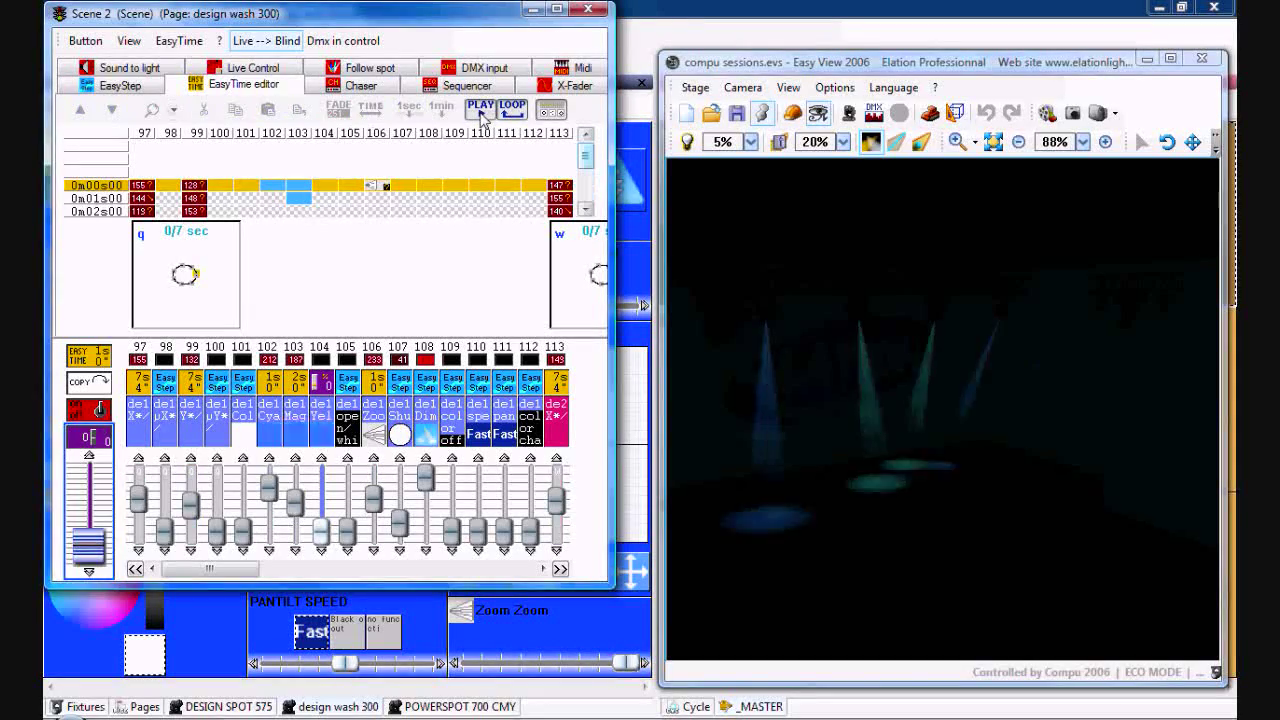
{"action": "left_click", "coordinate": [88, 40]}
{"action": "left_click", "coordinate": [95, 85]}
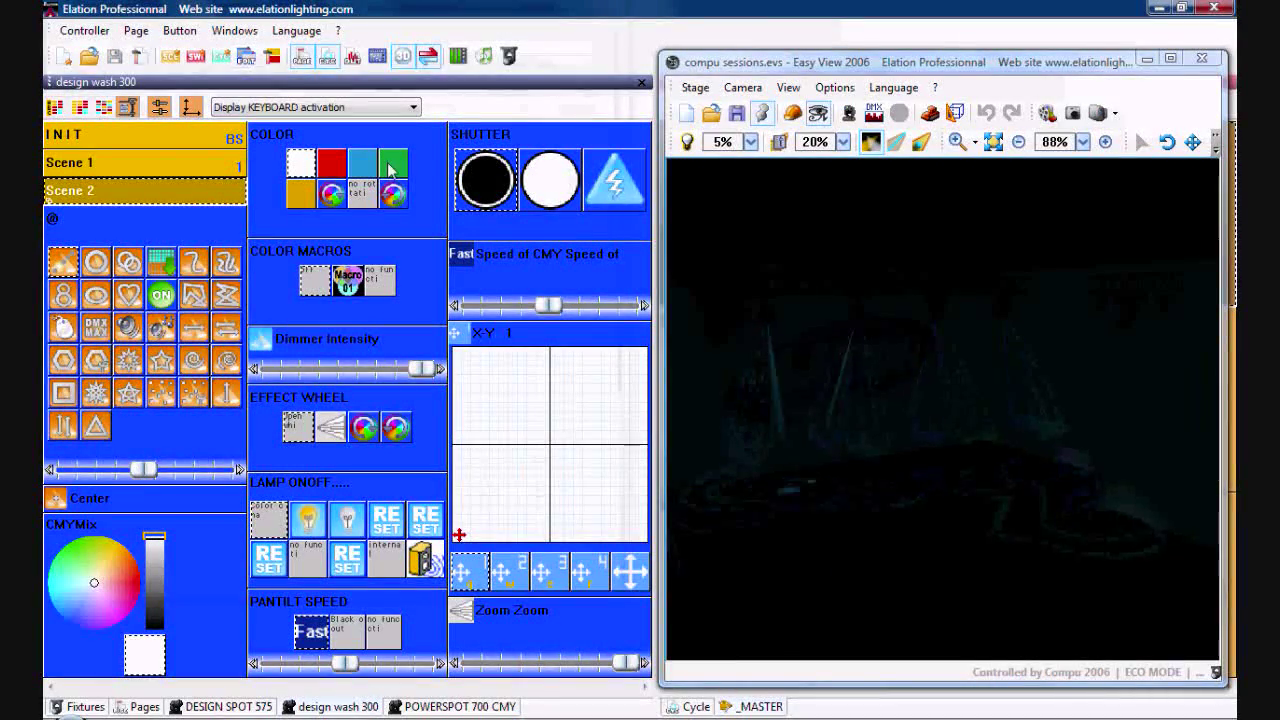
- Trigger INIT then Scene 2, previewing its beams maximized in Easy View before restoring
{"action": "left_click", "coordinate": [219, 136]}
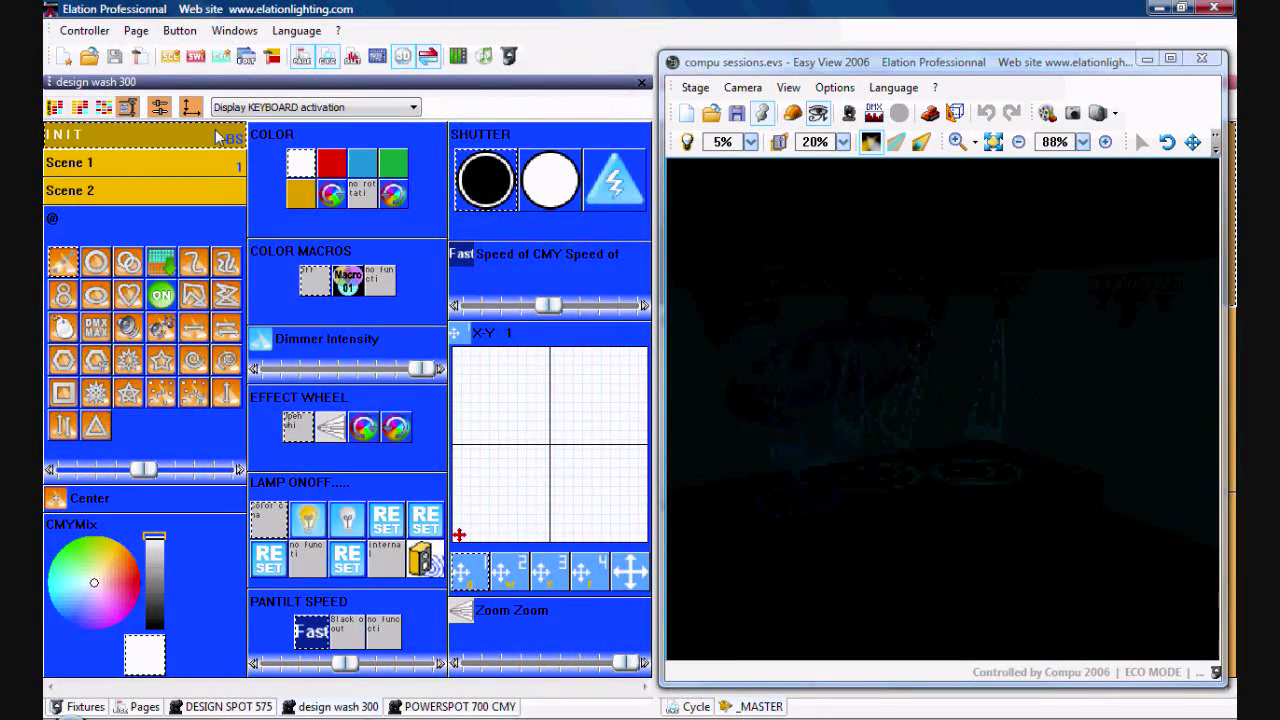
{"action": "left_click", "coordinate": [220, 191]}
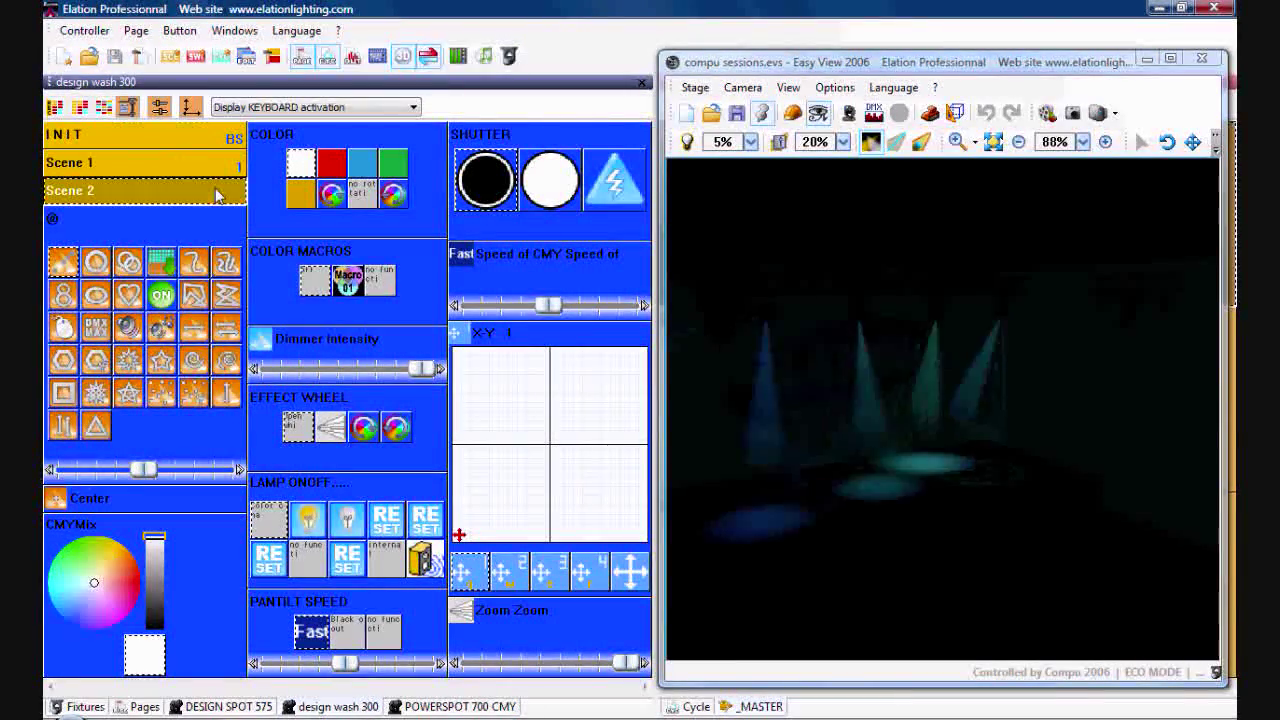
{"action": "double_click", "coordinate": [771, 64]}
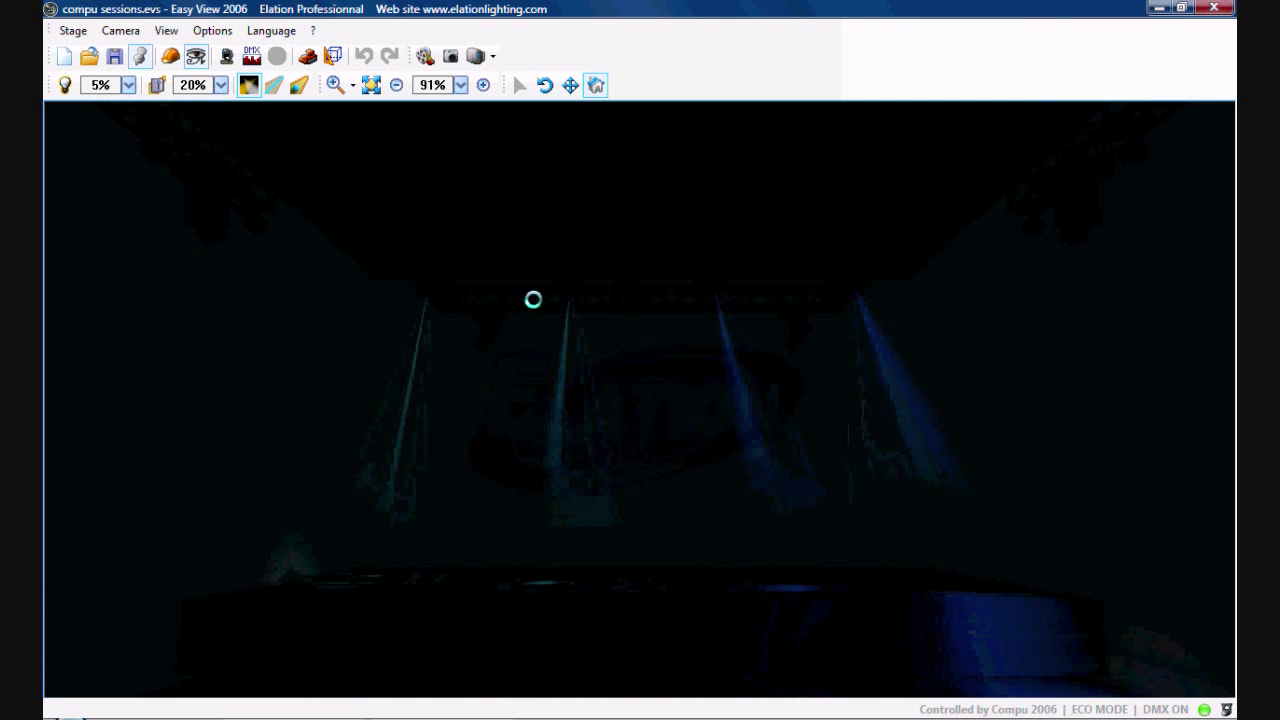
{"action": "left_click", "coordinate": [1181, 7]}
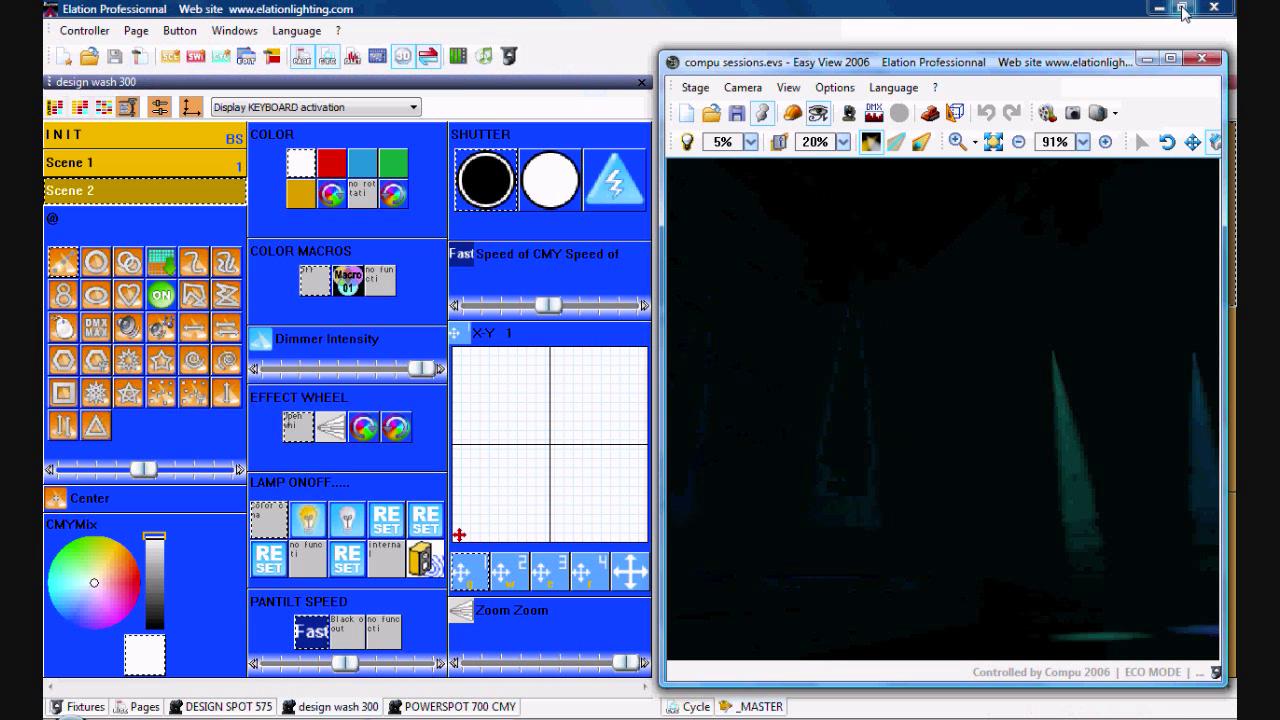